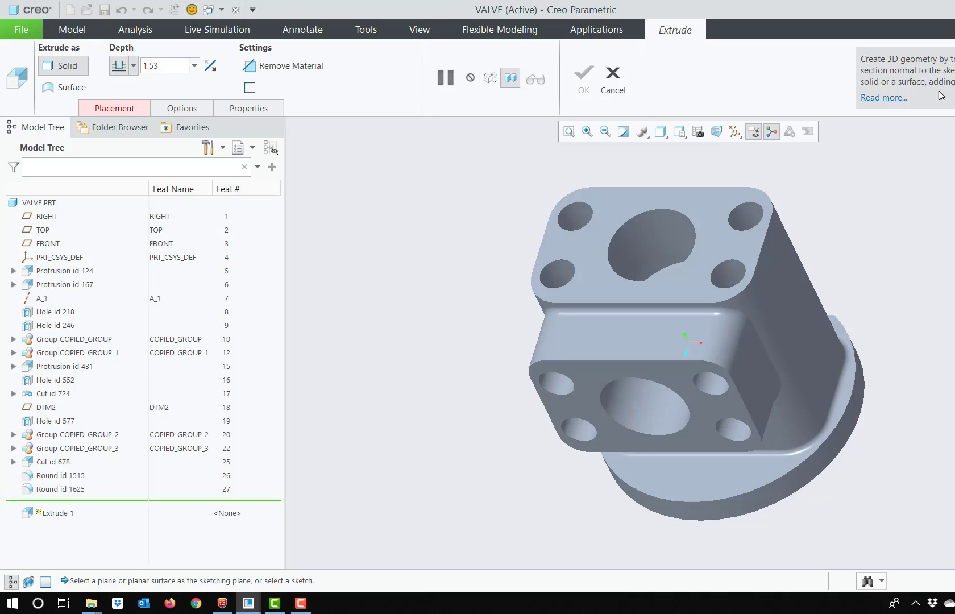
# Leave the unfinished Extrude, review the placement and angle options of the Revolve tool, and cancel it
pyautogui.click(613, 78)
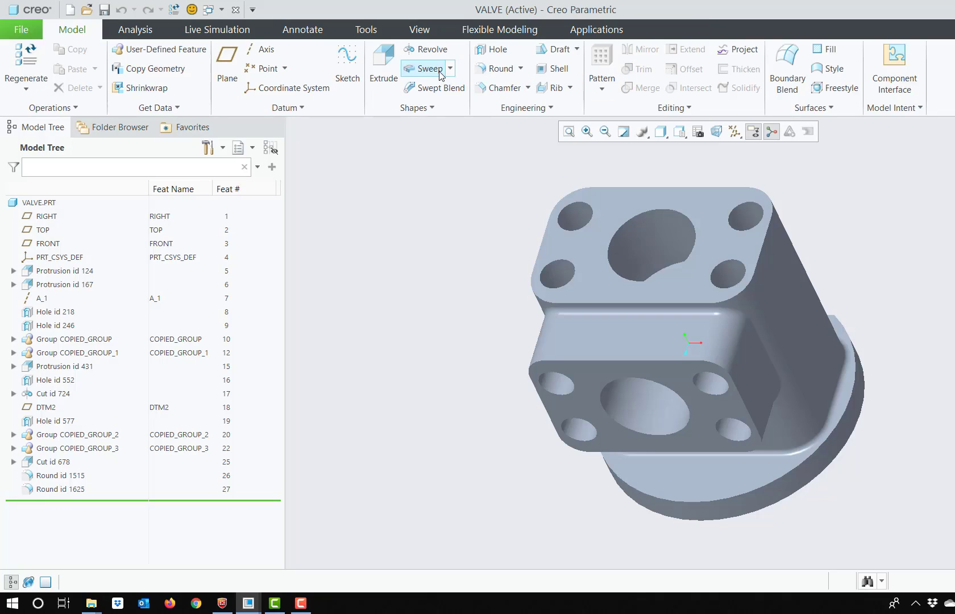
pyautogui.click(428, 50)
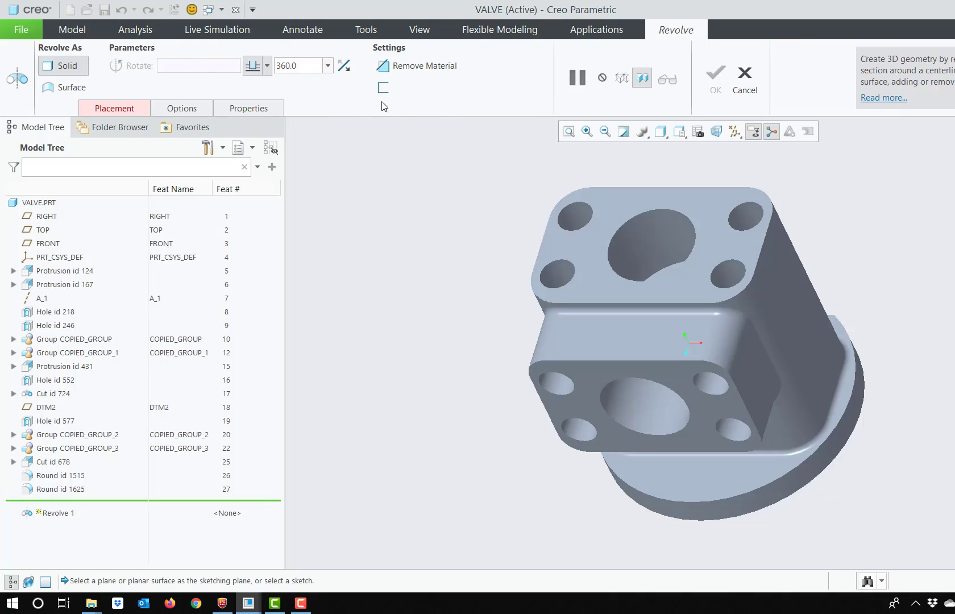
pyautogui.click(131, 109)
pyautogui.click(180, 107)
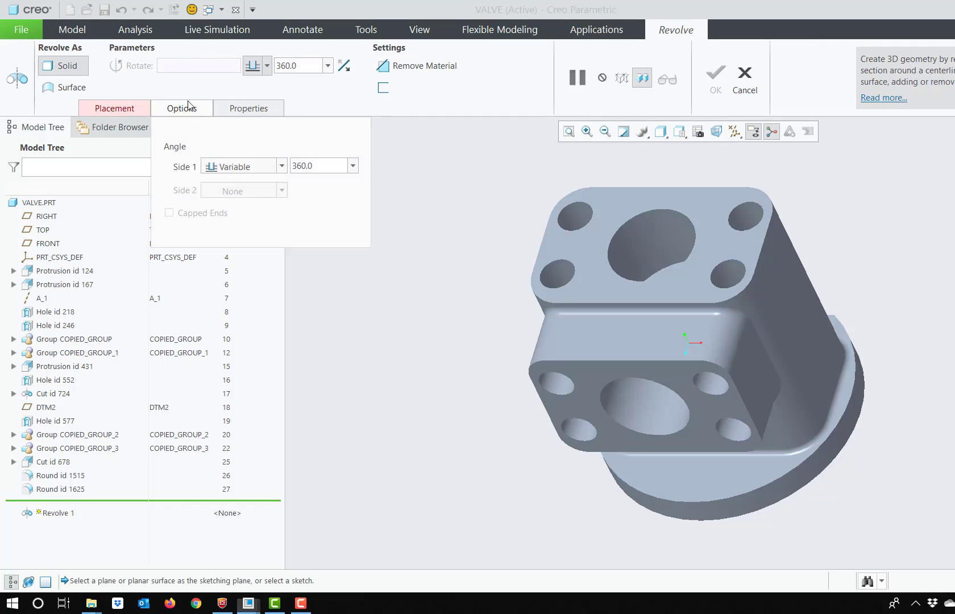
pyautogui.click(741, 85)
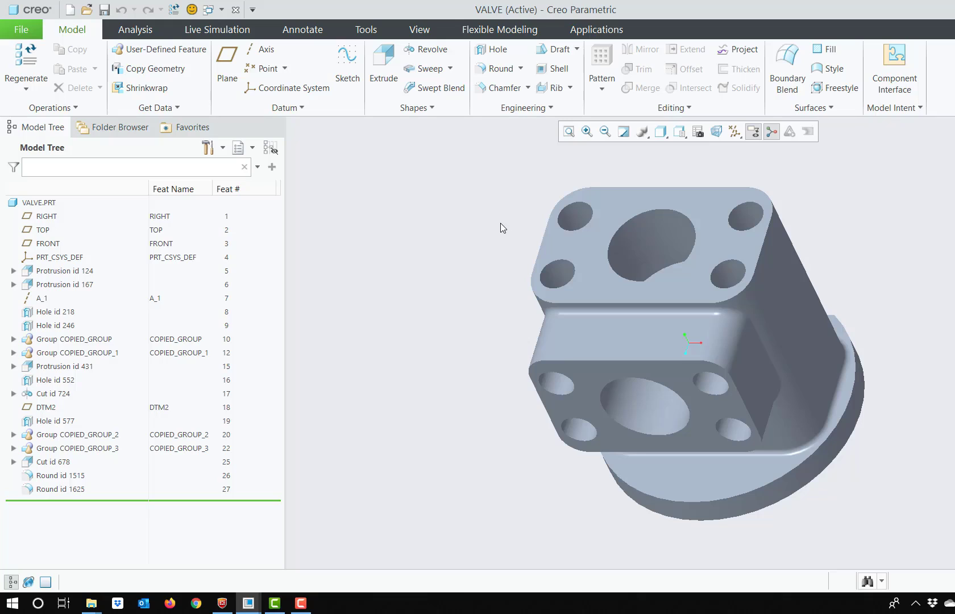
# Pick the valve's main block, Protrusion id 124, and open its definition for editing
pyautogui.click(640, 230)
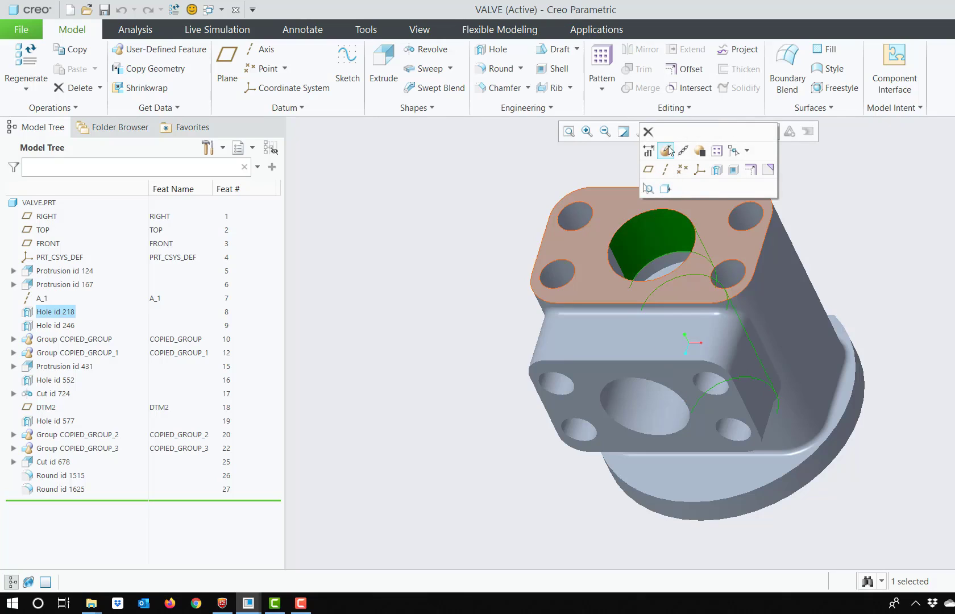
pyautogui.rightClick(642, 224)
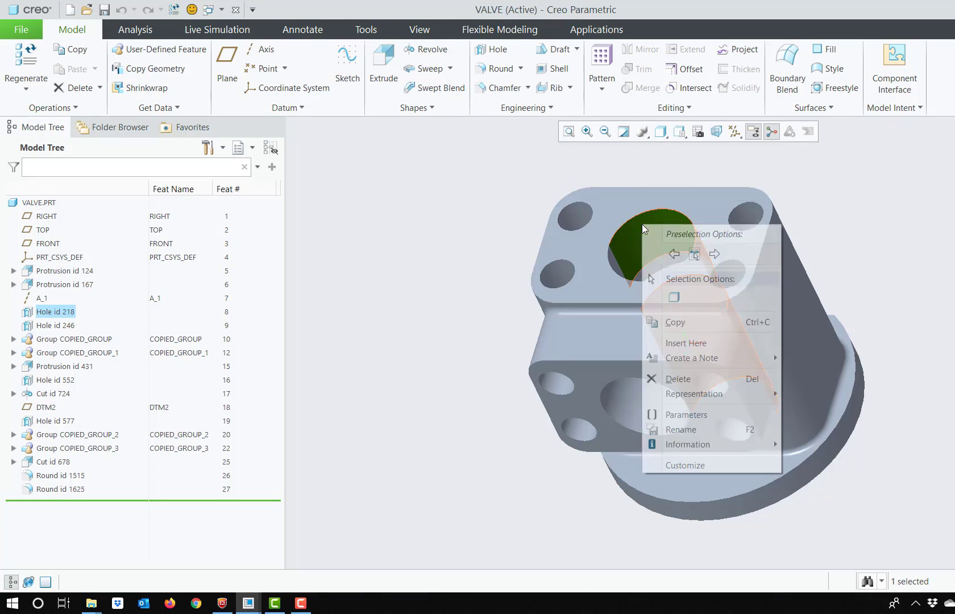
pyautogui.click(645, 235)
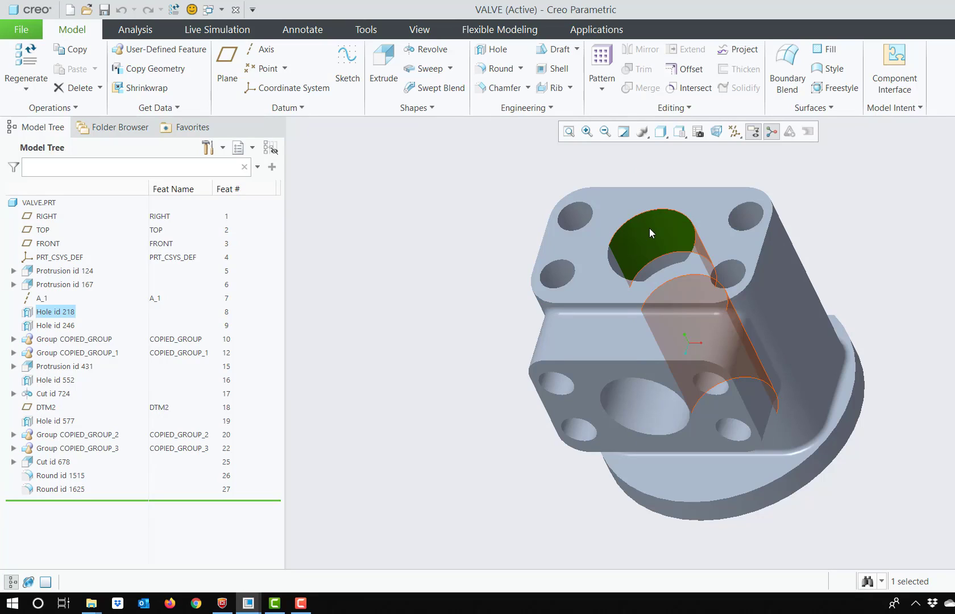
pyautogui.click(649, 223)
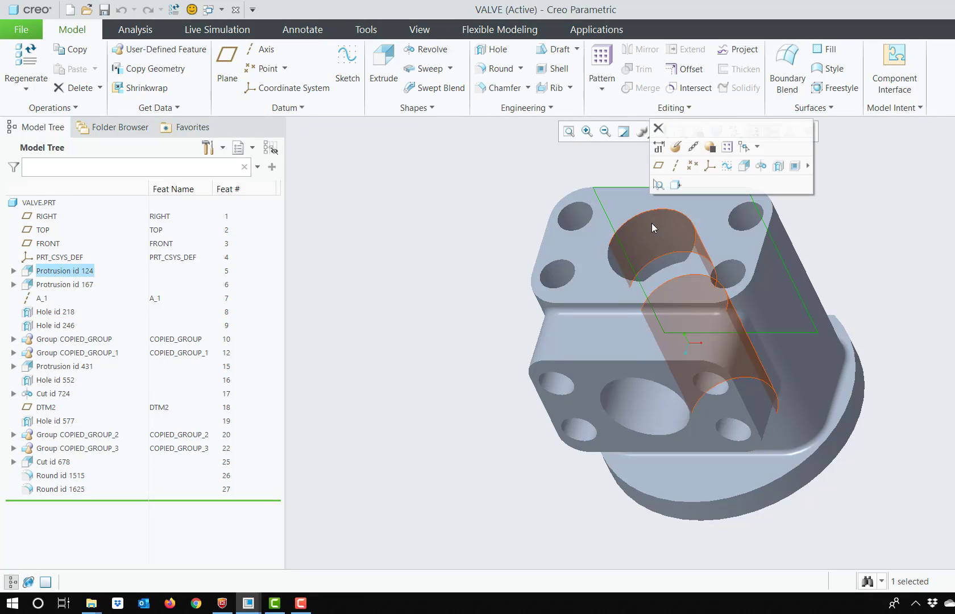
pyautogui.click(674, 146)
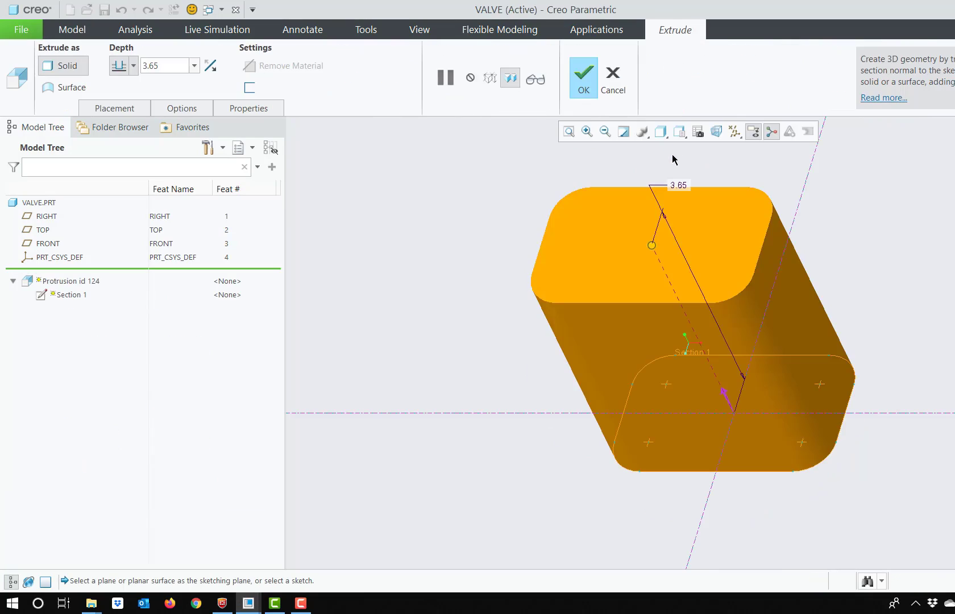
# Inspect the section sketch of the base protrusion and return to its extrude definition
pyautogui.rightClick(731, 263)
pyautogui.rightClick(694, 244)
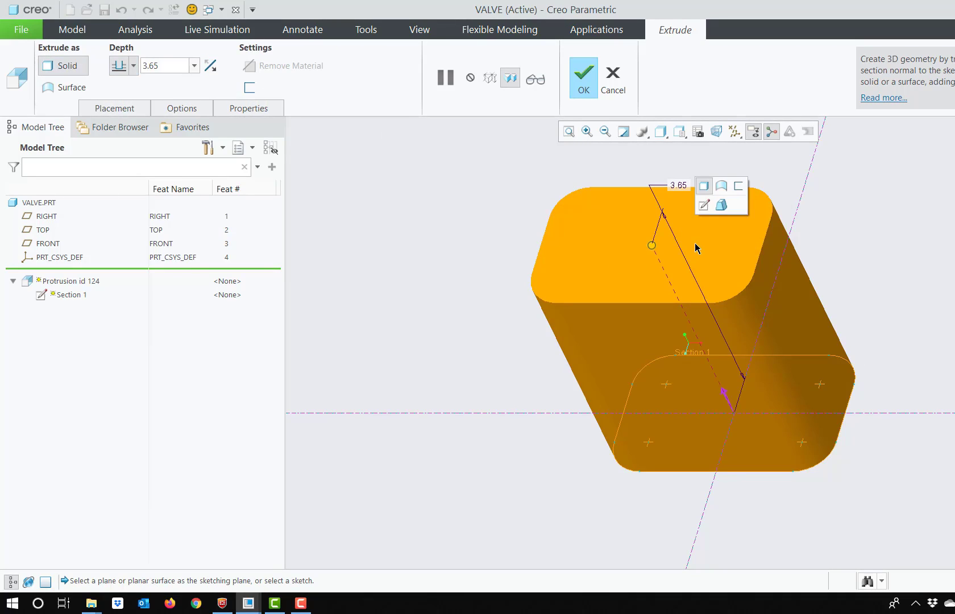
pyautogui.click(704, 205)
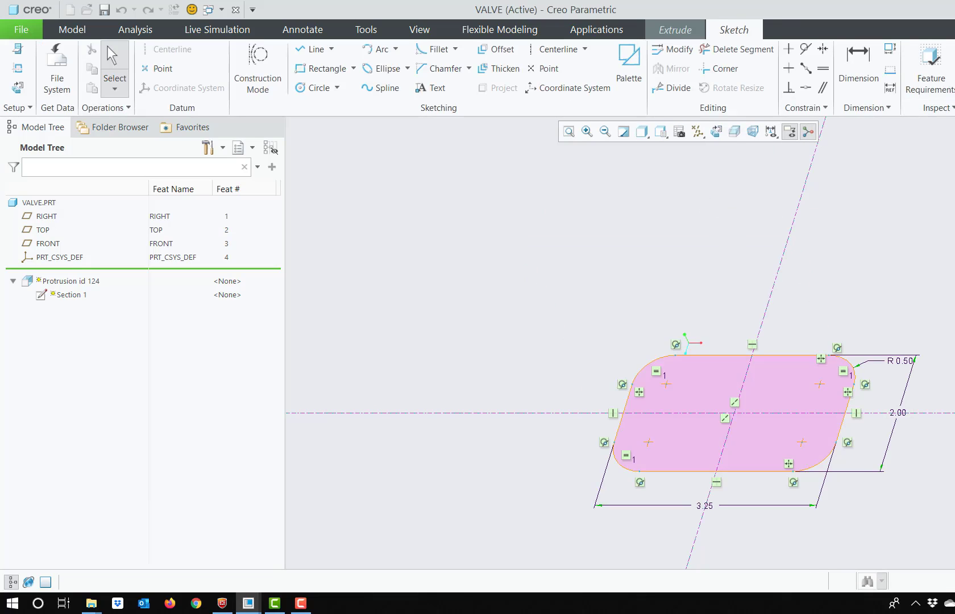
pyautogui.click(954, 71)
# Try adding a taper to the base extrusion and adjust its angle to 0.0
pyautogui.click(705, 235)
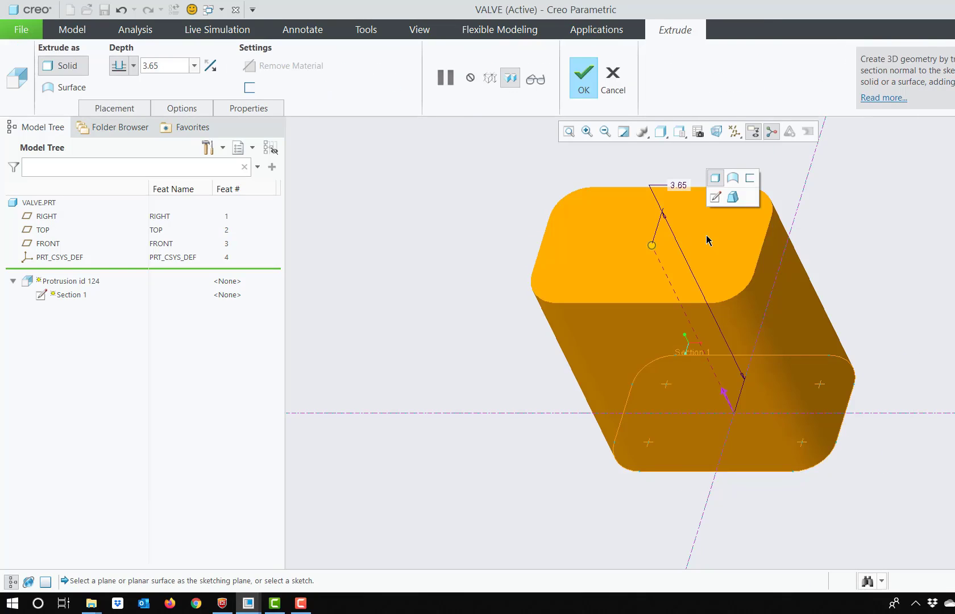
pyautogui.click(734, 198)
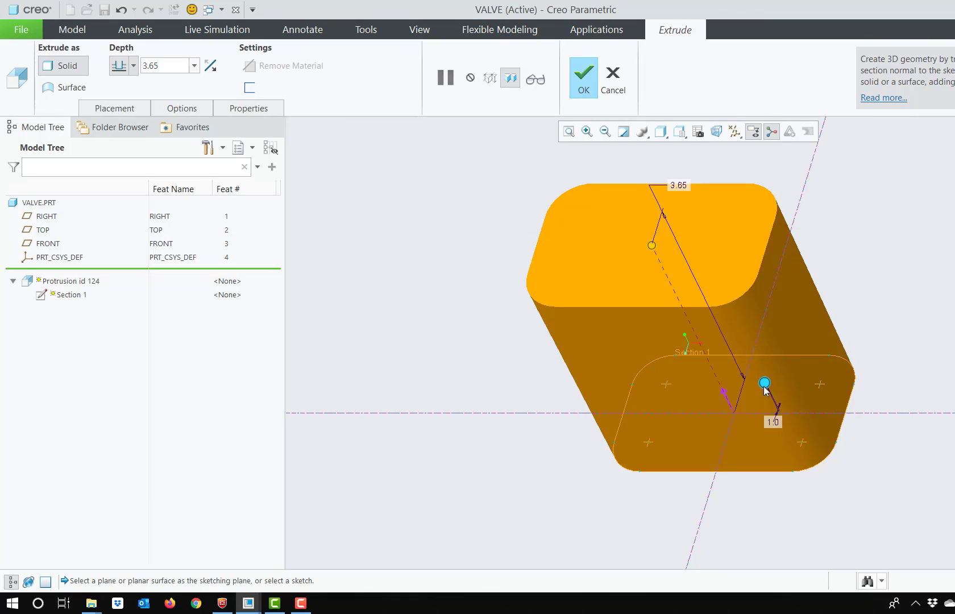
pyautogui.moveTo(761, 385); pyautogui.dragTo(764, 381)
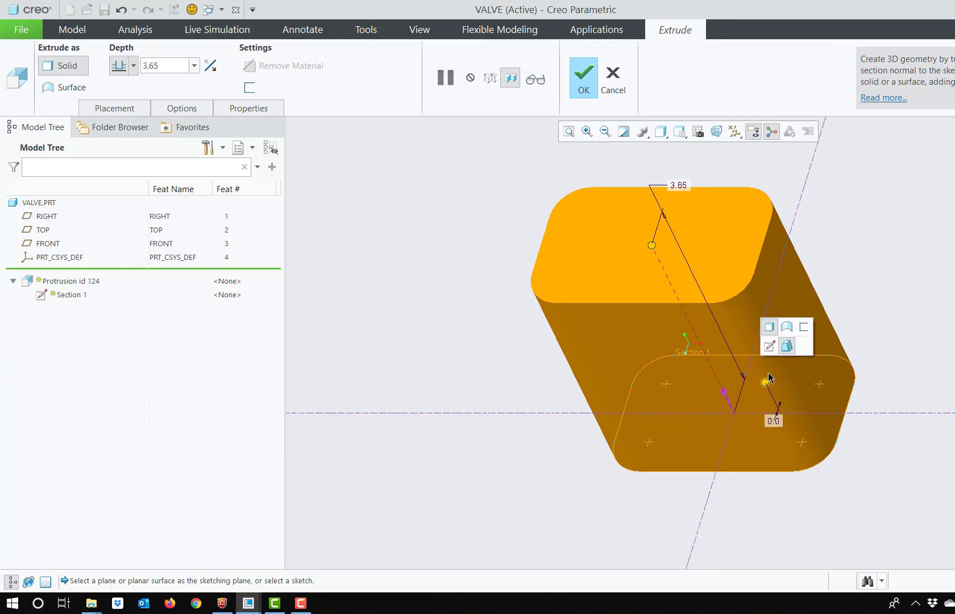
# Try redefining the base protrusion as a thin-walled extrusion with a thickness of 0.04
pyautogui.click(803, 327)
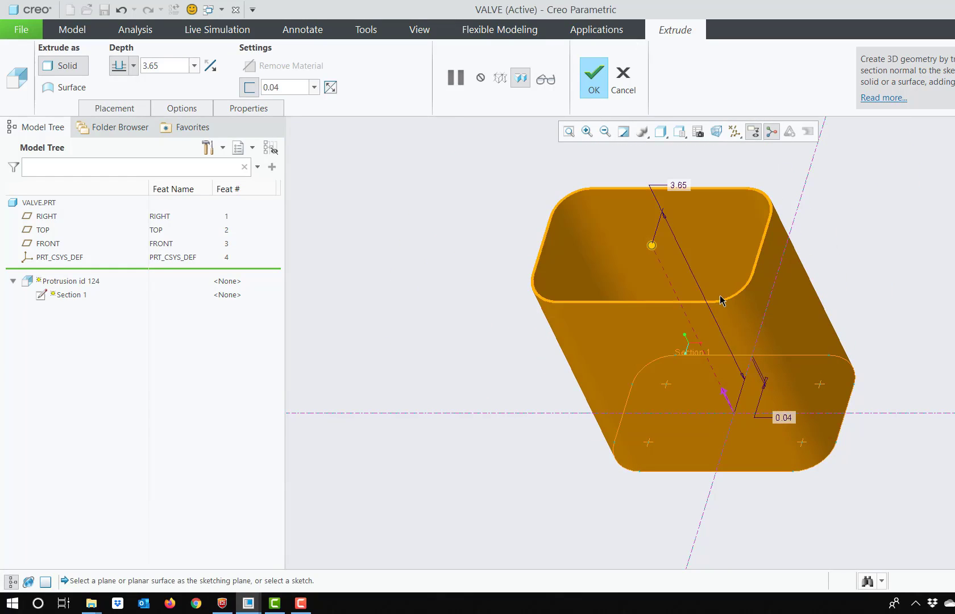
pyautogui.rightClick(809, 238)
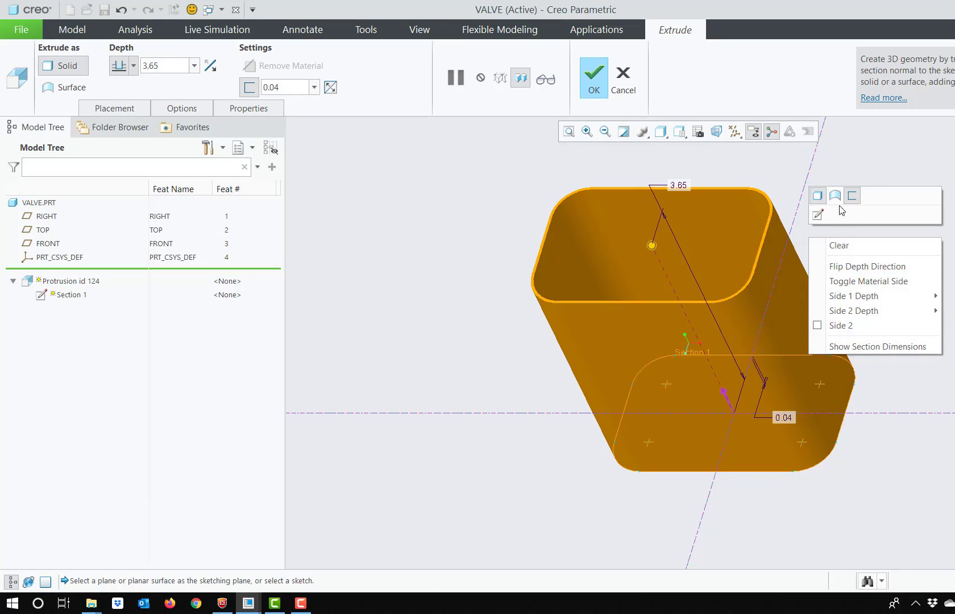
pyautogui.click(769, 238)
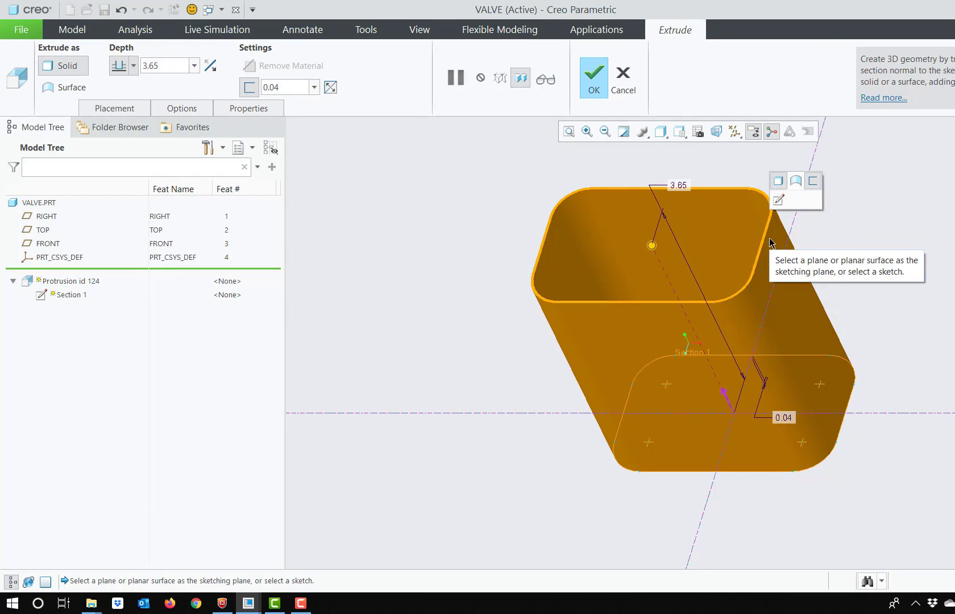
pyautogui.rightClick(769, 237)
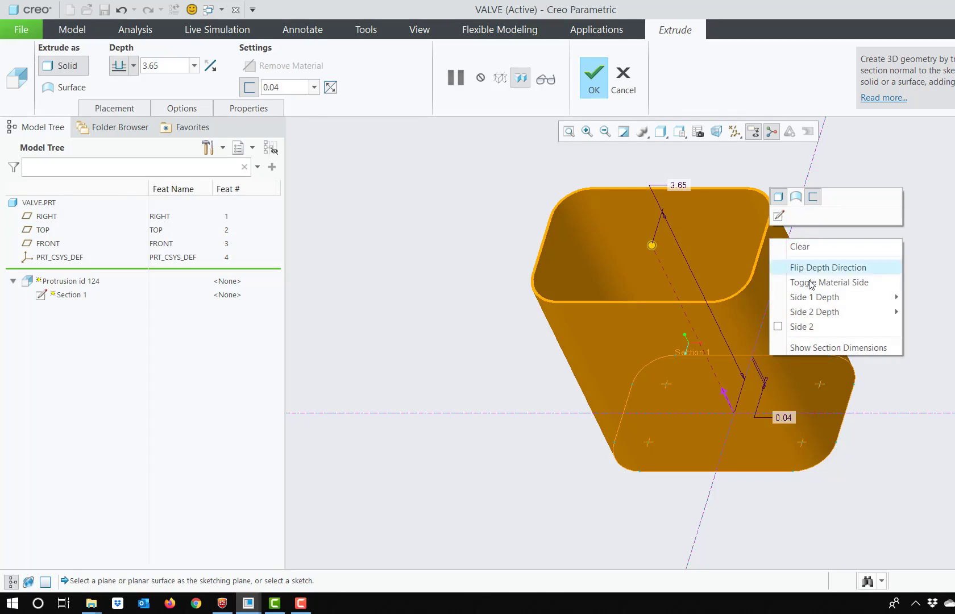
pyautogui.click(594, 91)
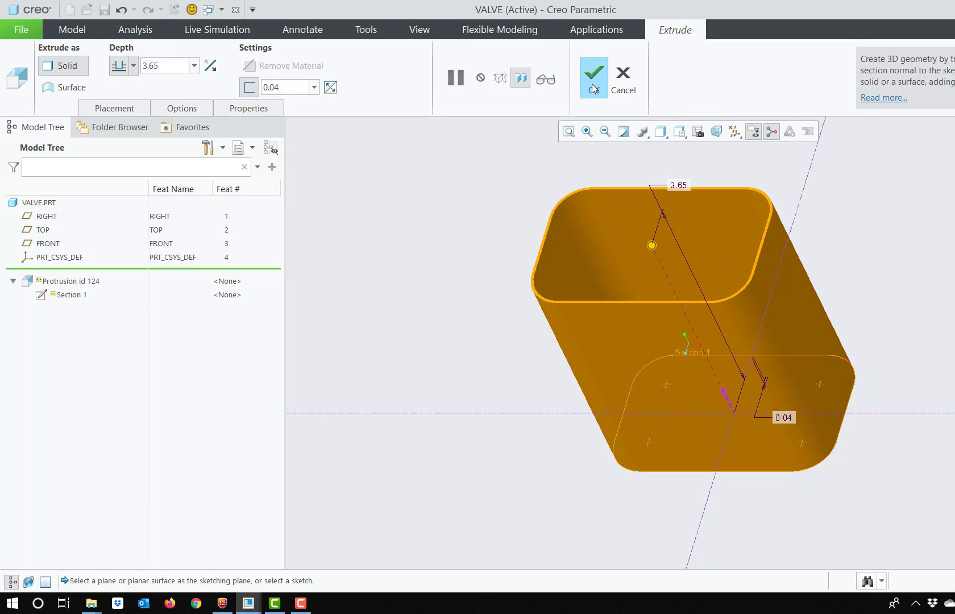
pyautogui.click(594, 89)
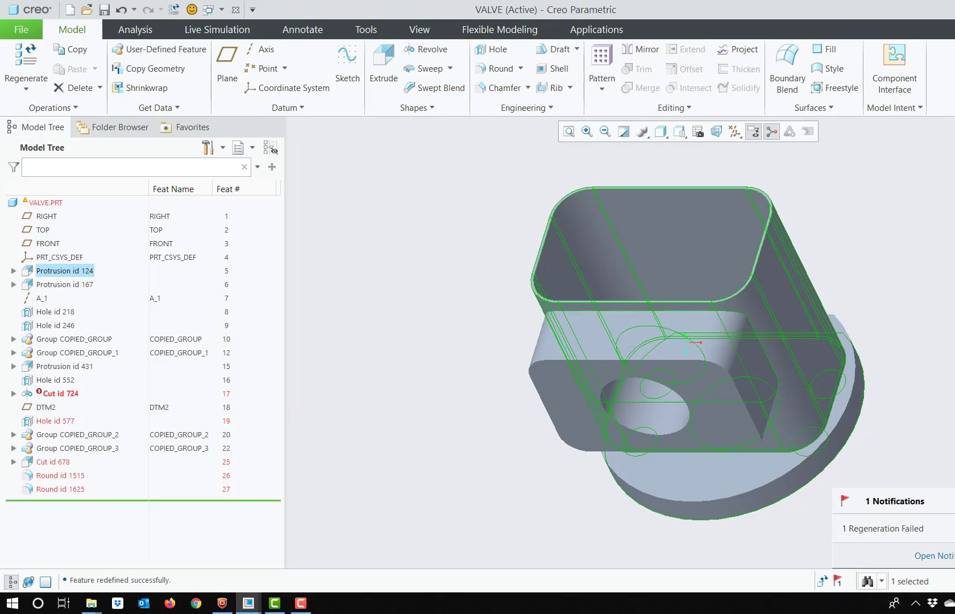
pyautogui.hotkey('ctrl', 'g')
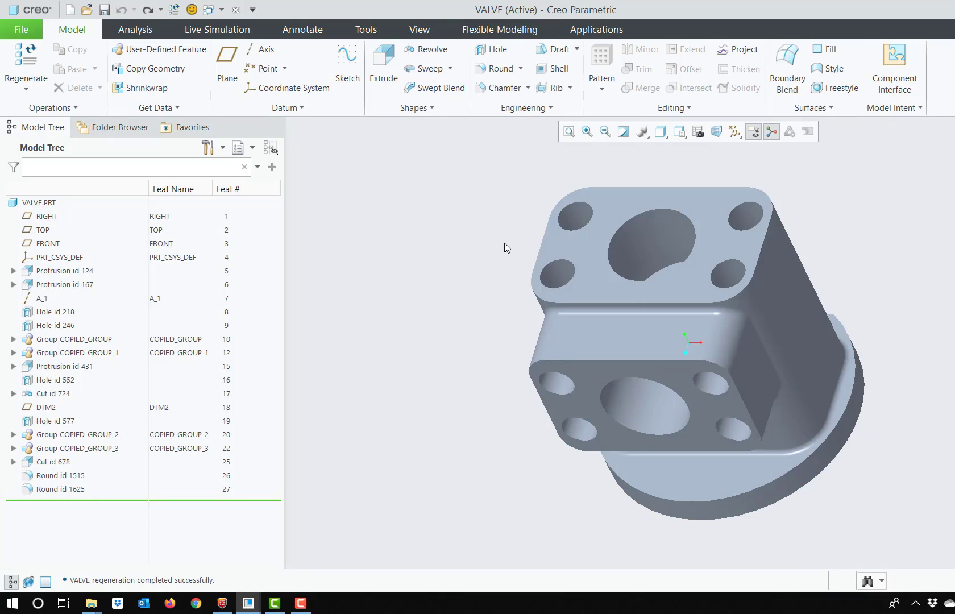
# Reopen the definition of the base protrusion, Protrusion id 124, from the restored valve model
pyautogui.click(592, 291)
pyautogui.click(620, 218)
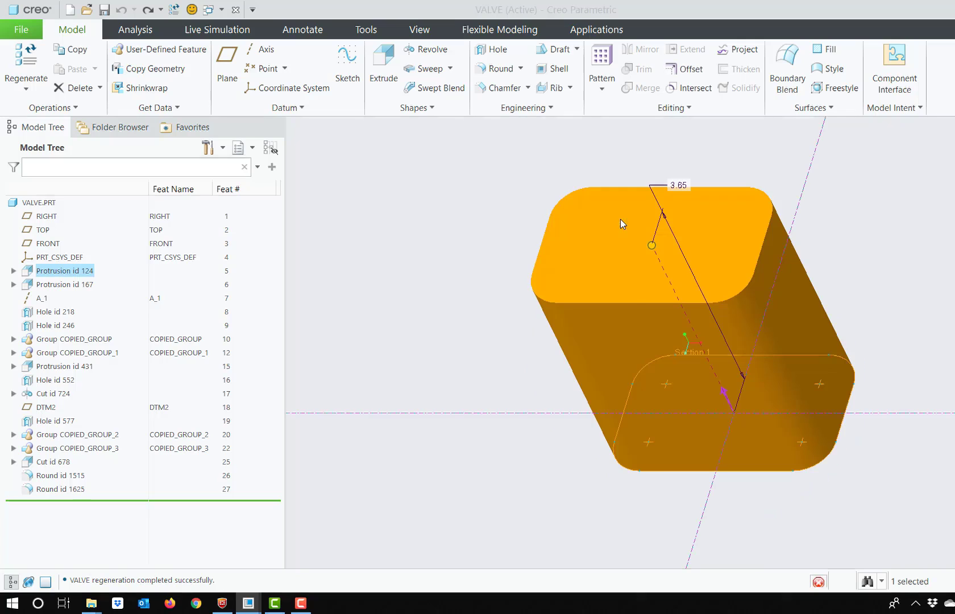
pyautogui.moveTo(645, 237); pyautogui.dragTo(647, 245, button='middle')
pyautogui.moveTo(670, 227)
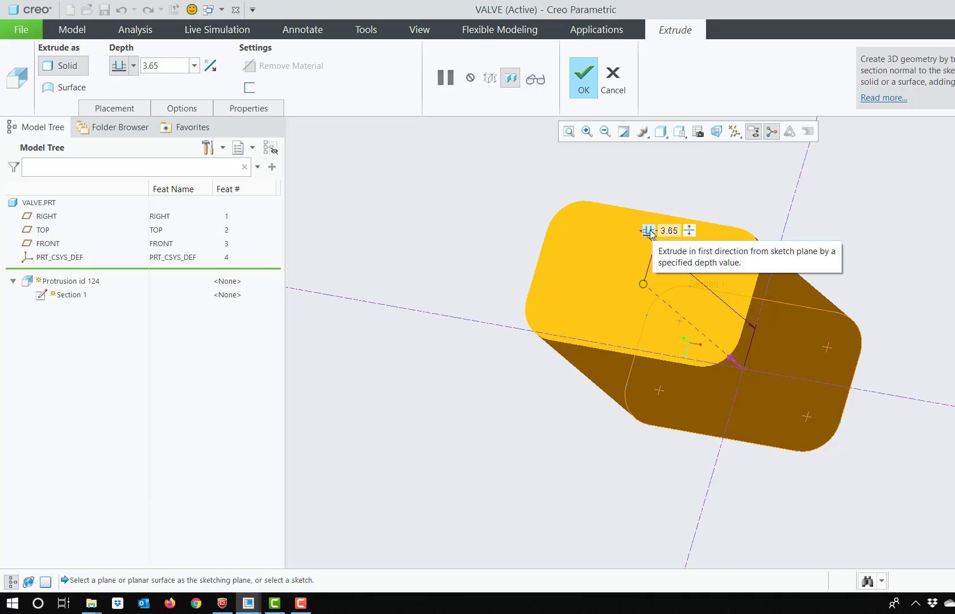
# Try the Symmetric and To Selected depth options on the base extrusion, and return it to Blind
pyautogui.click(649, 231)
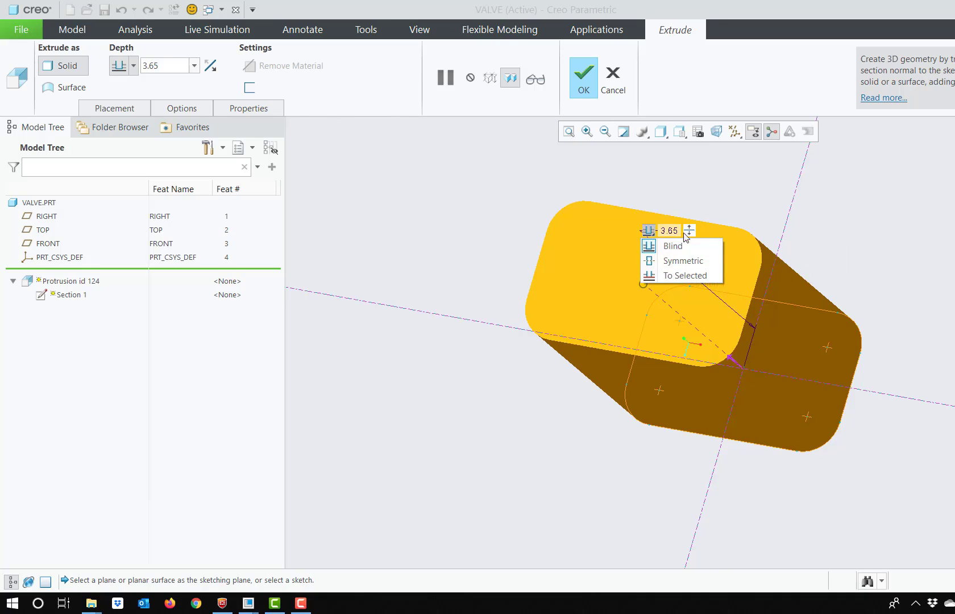
pyautogui.click(682, 261)
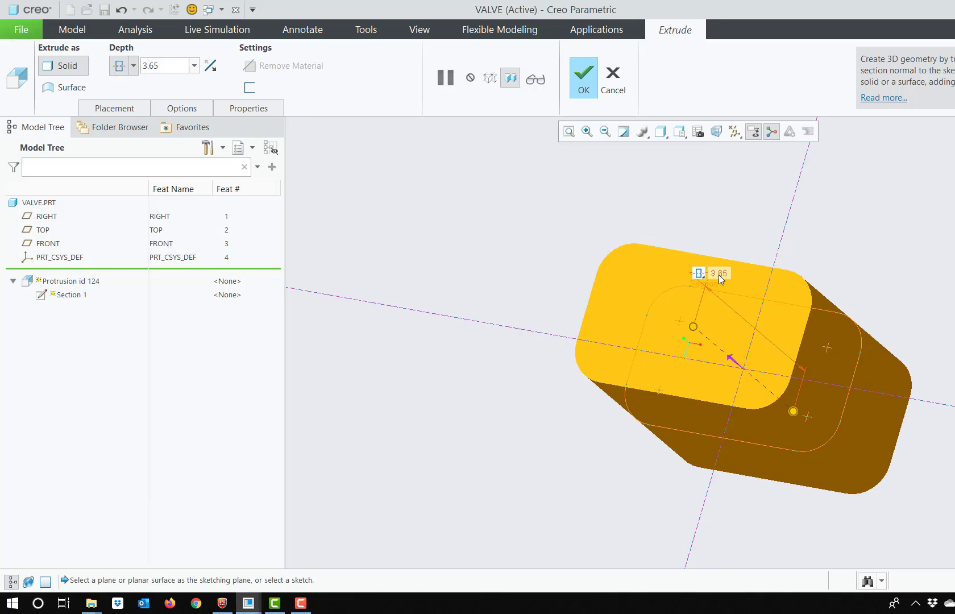
pyautogui.click(700, 273)
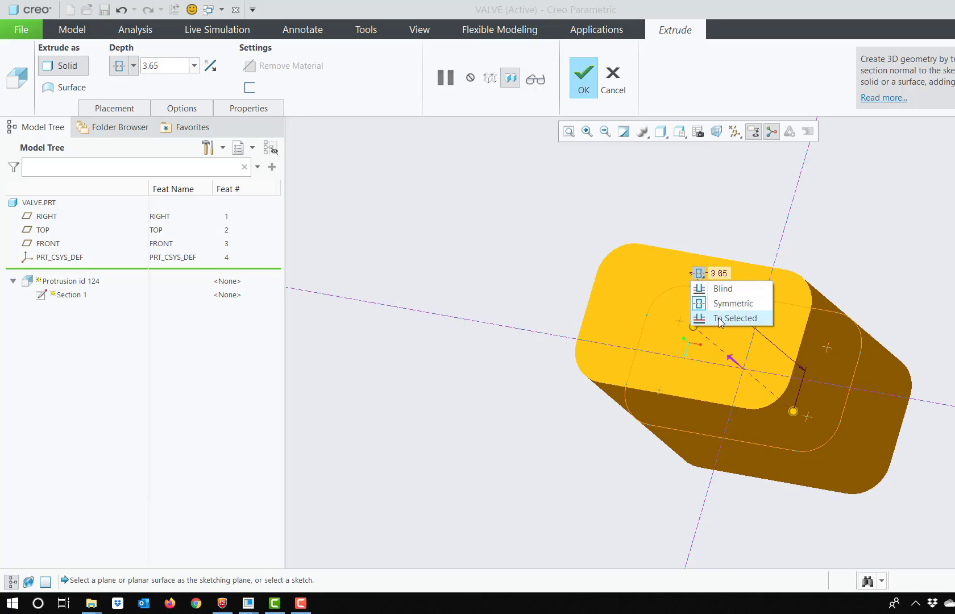
pyautogui.click(720, 320)
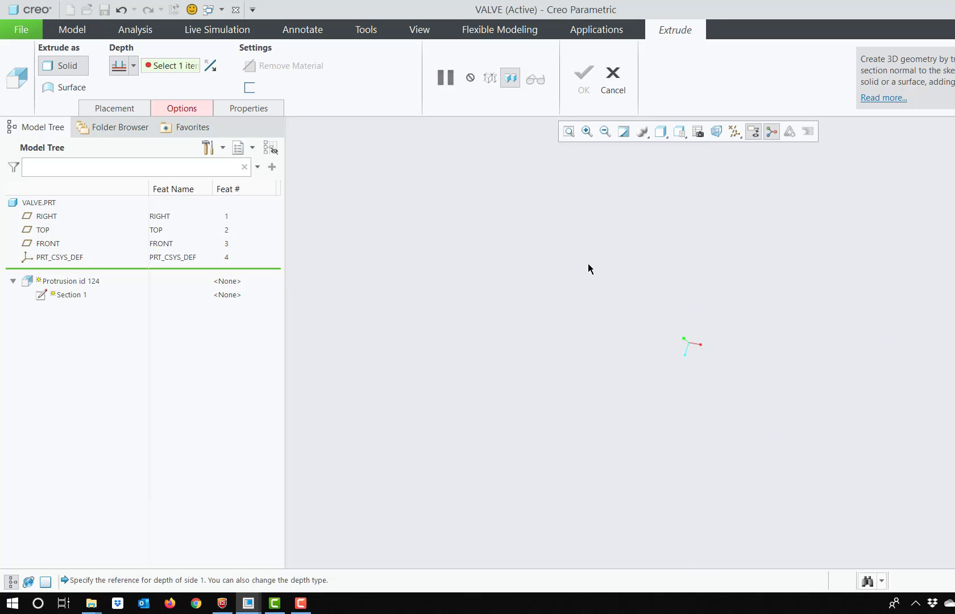
pyautogui.click(134, 66)
pyautogui.click(122, 107)
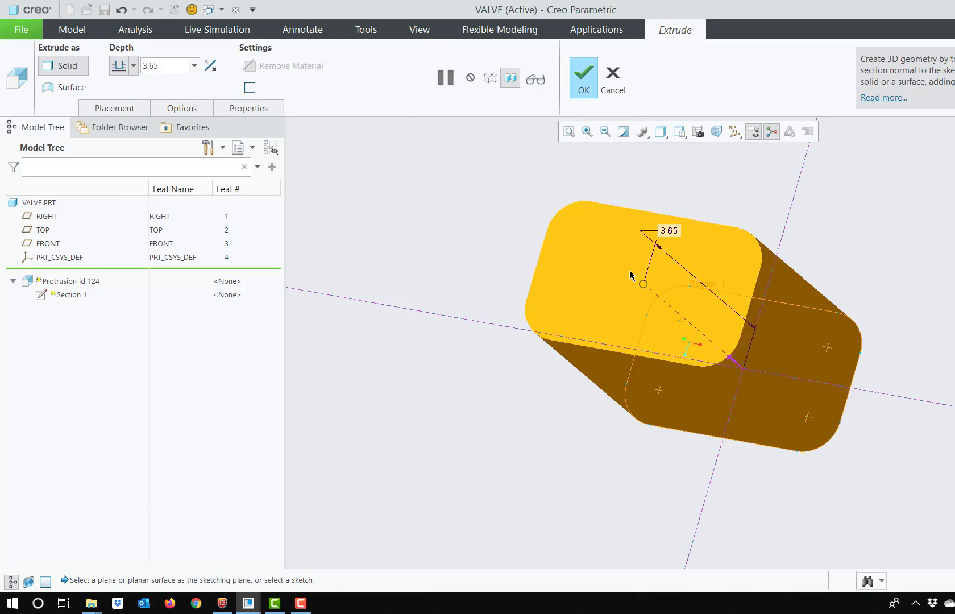
# Examine which view and modeling commands are available during the extrude edit, and return to the extrude settings
pyautogui.moveTo(670, 230)
pyautogui.click(419, 30)
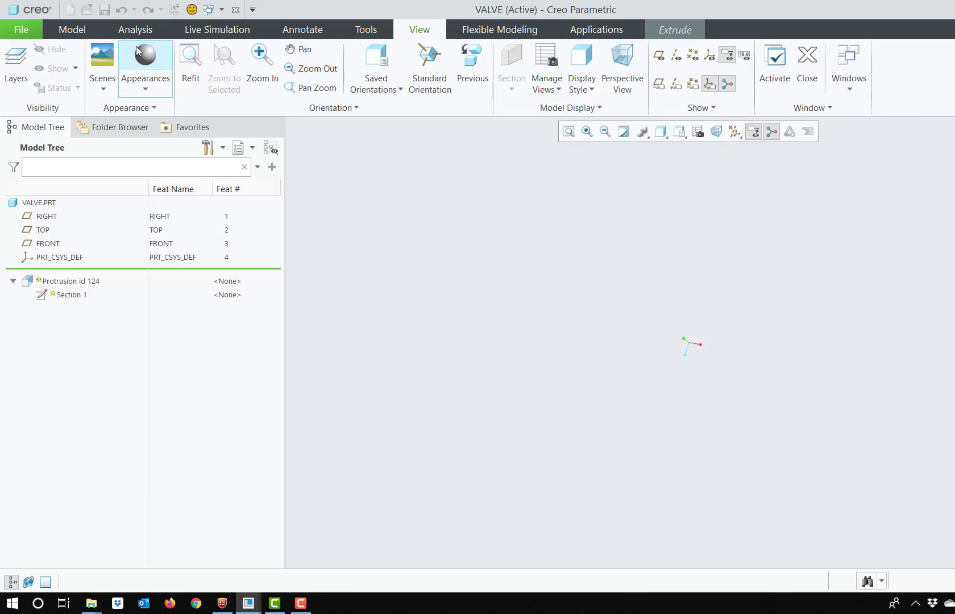
pyautogui.click(77, 31)
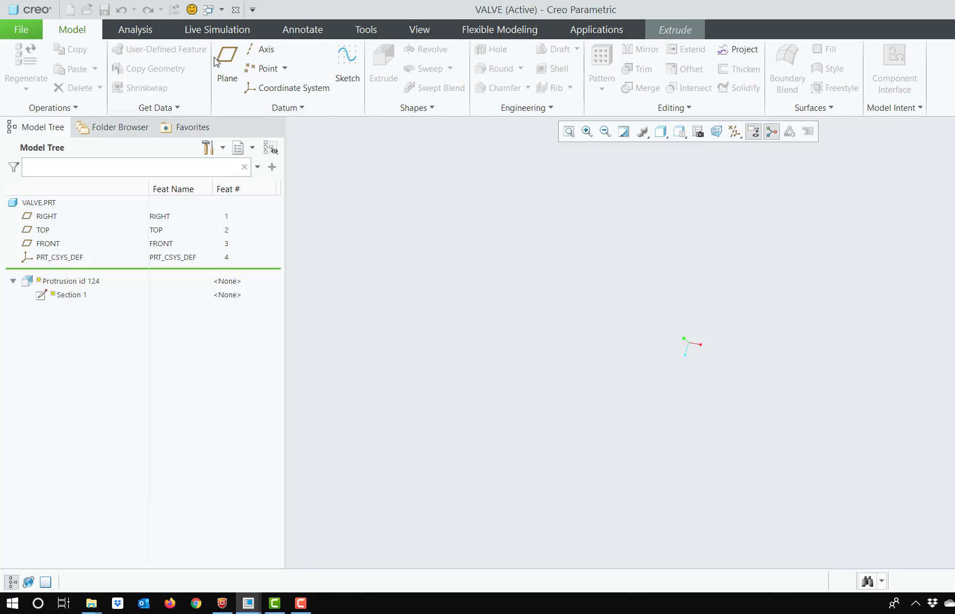
pyautogui.click(675, 29)
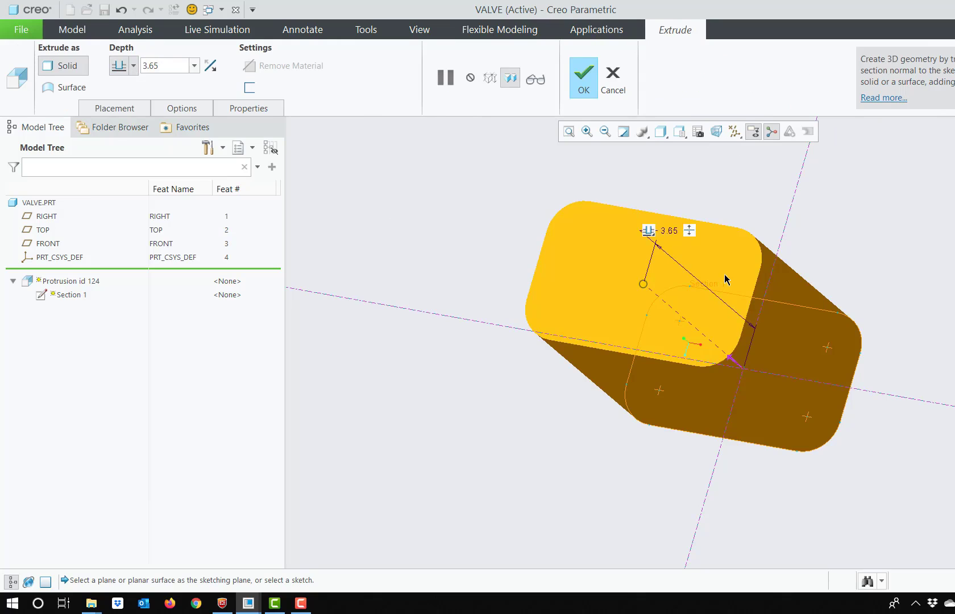
# Accept the base protrusion's definition as a solid Blind extrusion
pyautogui.moveTo(733, 200)
pyautogui.mouseDown(button='middle')
pyautogui.moveTo(753, 189)
pyautogui.moveTo(733, 220)
pyautogui.moveTo(736, 212)
pyautogui.mouseUp(button='middle')
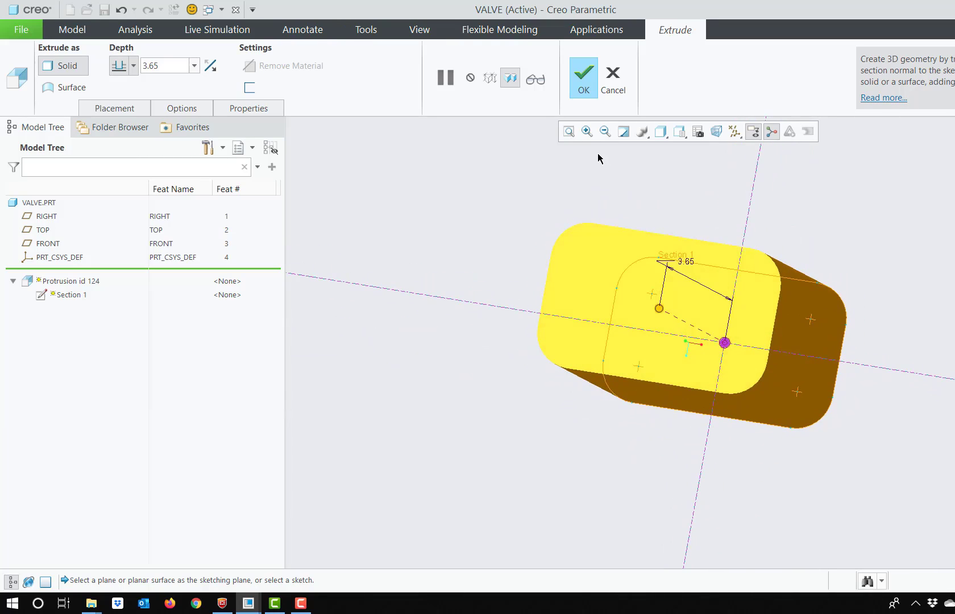
pyautogui.click(583, 84)
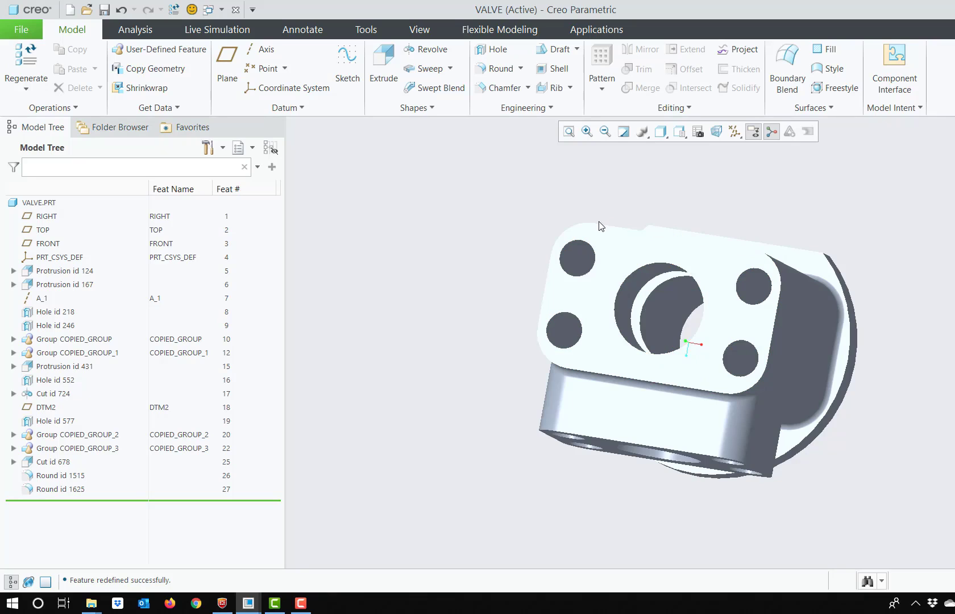
# Open the model tree column settings and remove the Feat # and Feat Name columns from the displayed list
pyautogui.moveTo(625, 280); pyautogui.dragTo(637, 255, button='middle')
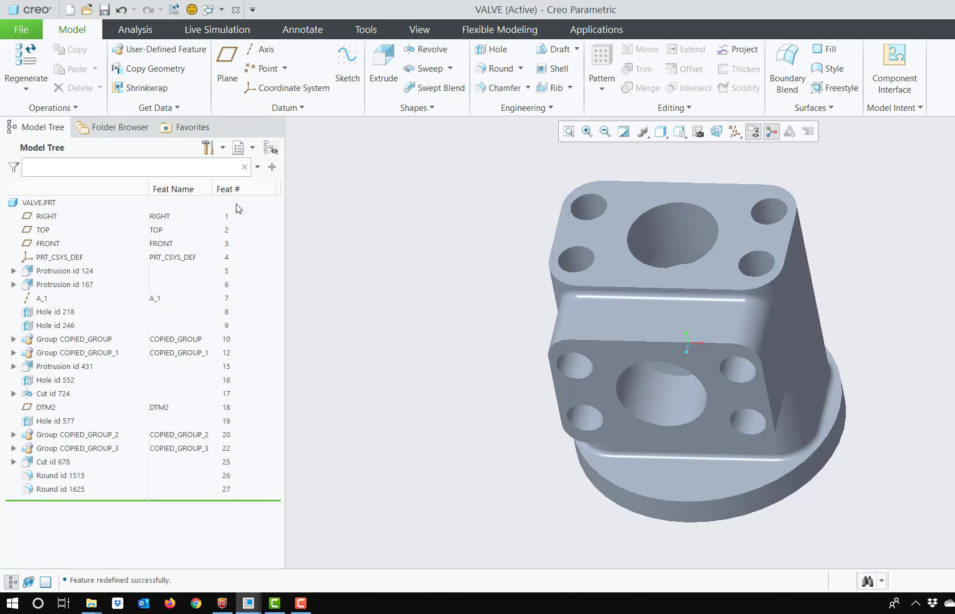
pyautogui.click(249, 149)
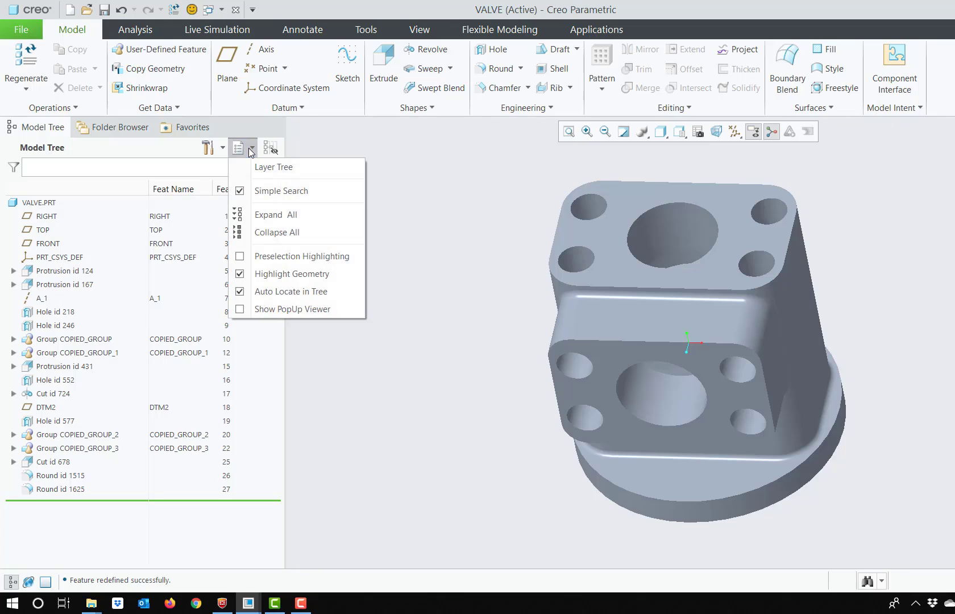
pyautogui.click(222, 149)
pyautogui.click(222, 148)
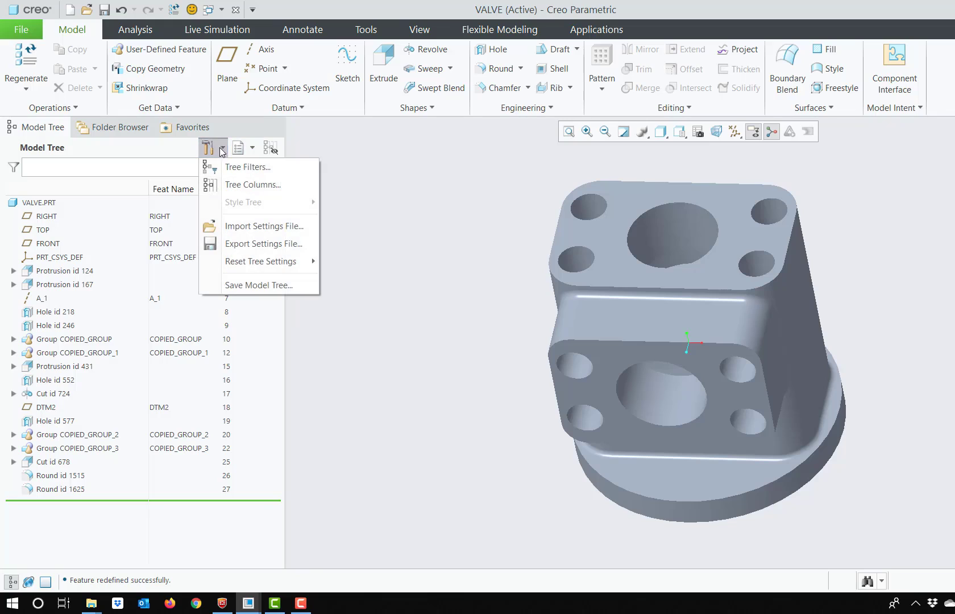
pyautogui.click(255, 186)
pyautogui.click(606, 249)
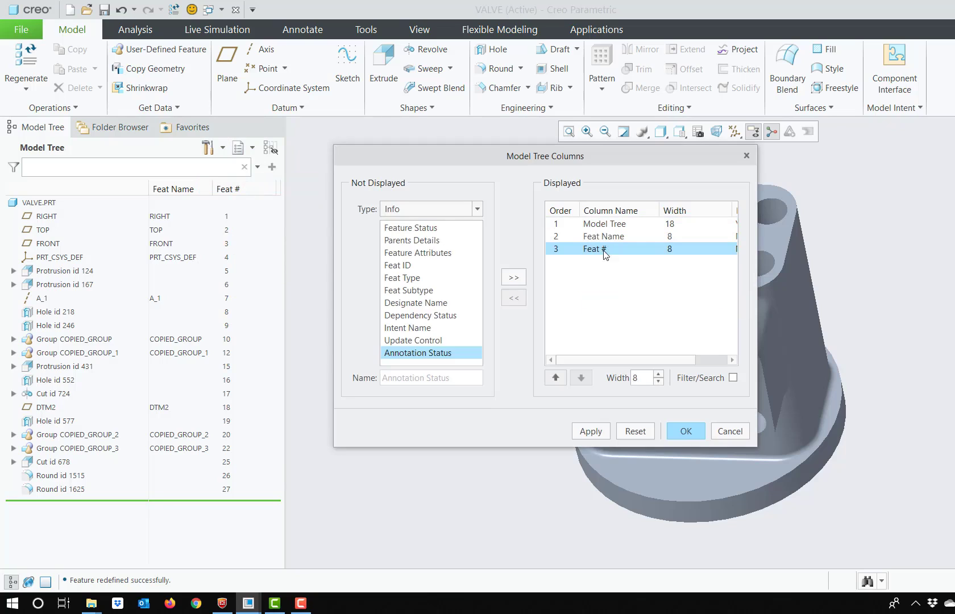
pyautogui.click(514, 297)
pyautogui.click(514, 294)
# Add Feat ID, Feat Subtype and Dependency Status to the displayed model tree columns
pyautogui.click(402, 277)
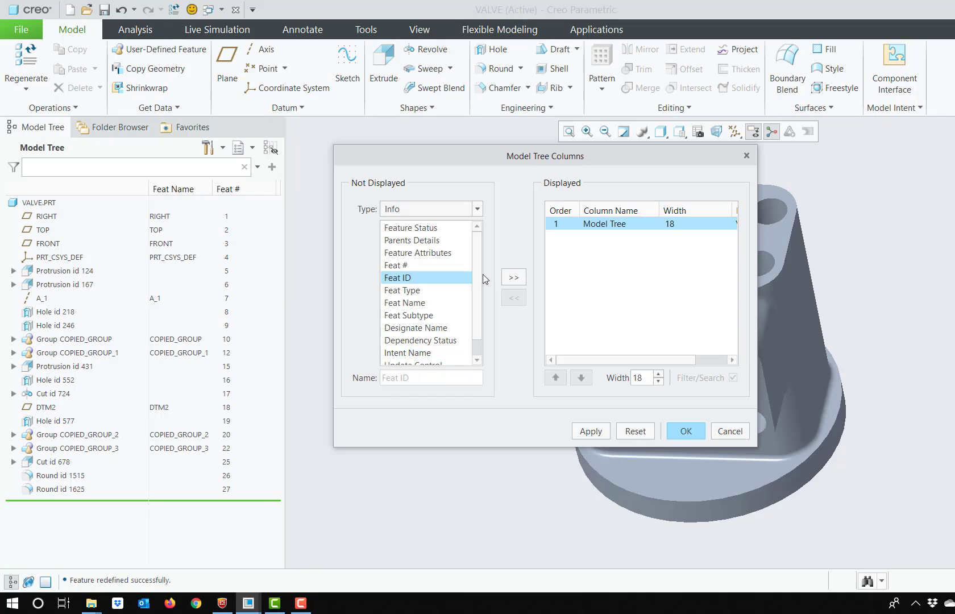
pyautogui.click(514, 278)
pyautogui.click(405, 302)
pyautogui.click(513, 279)
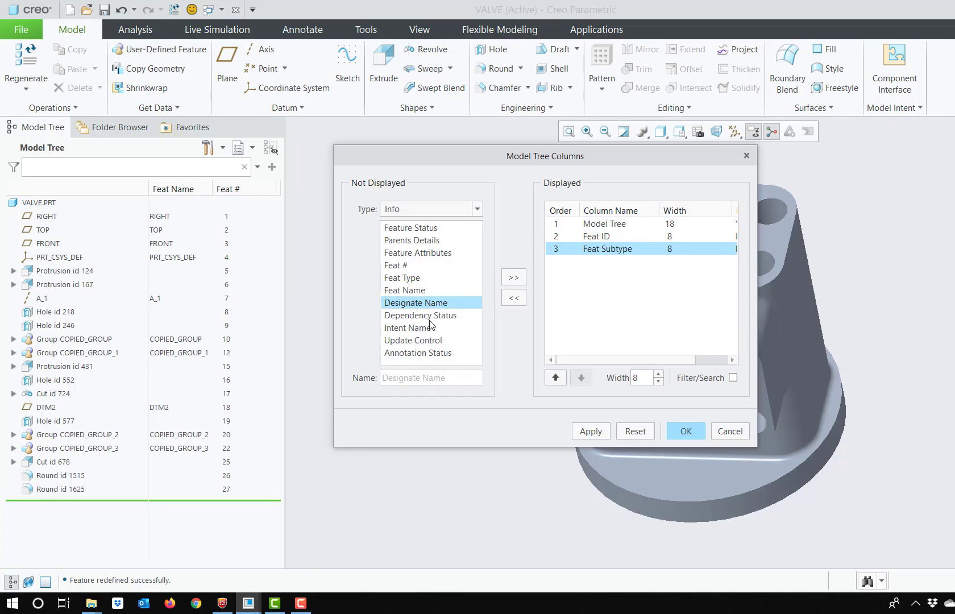
pyautogui.click(453, 316)
pyautogui.click(513, 278)
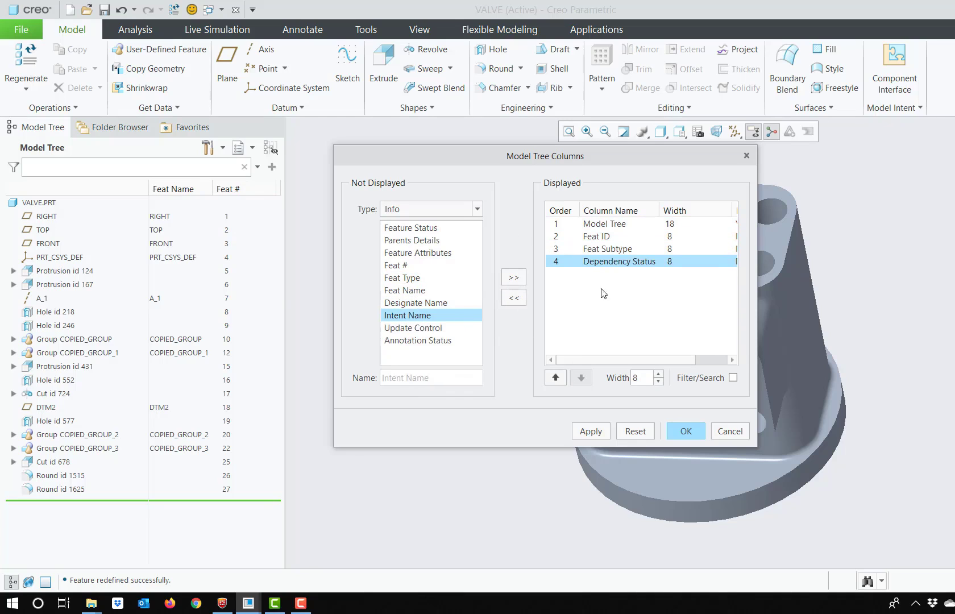
# Examine the columns available under Model Params, Feat Params and Layer, and return to the Info type
pyautogui.click(475, 209)
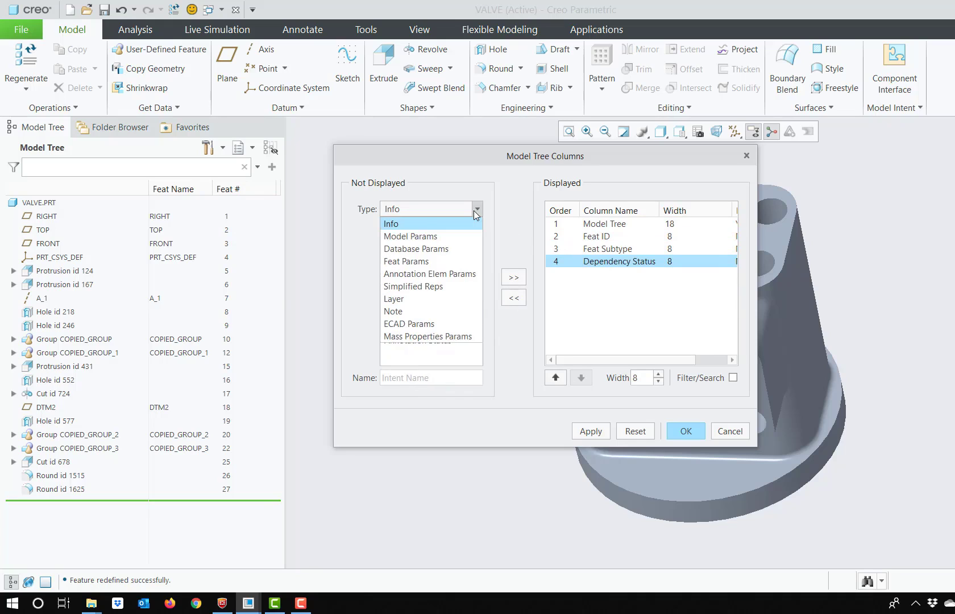
pyautogui.click(446, 236)
pyautogui.click(476, 211)
pyautogui.click(447, 262)
pyautogui.click(477, 211)
pyautogui.click(438, 300)
pyautogui.click(476, 209)
pyautogui.click(464, 223)
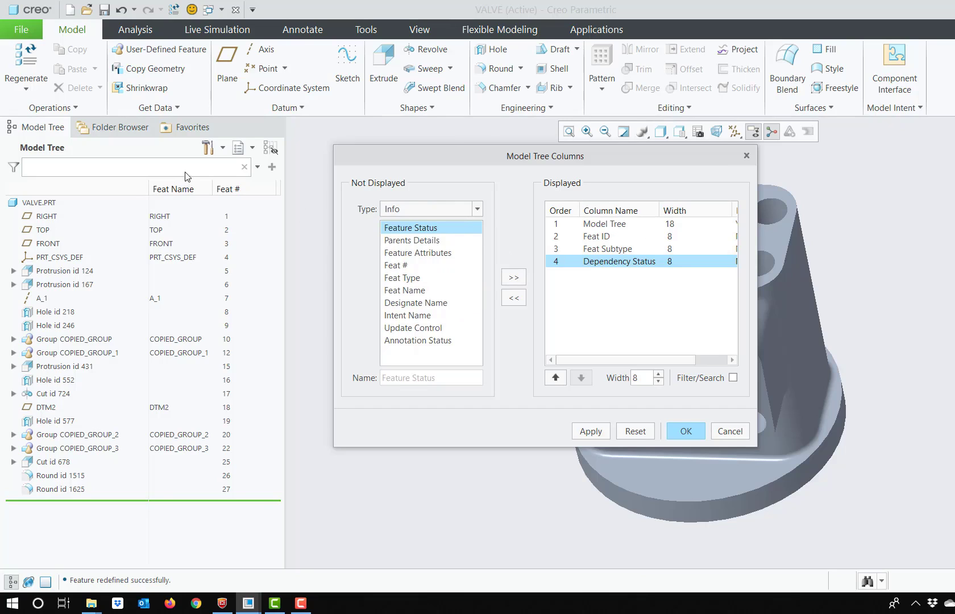
# Apply the column changes and toggle the model tree's column display off, on and off again
pyautogui.click(592, 431)
pyautogui.click(679, 435)
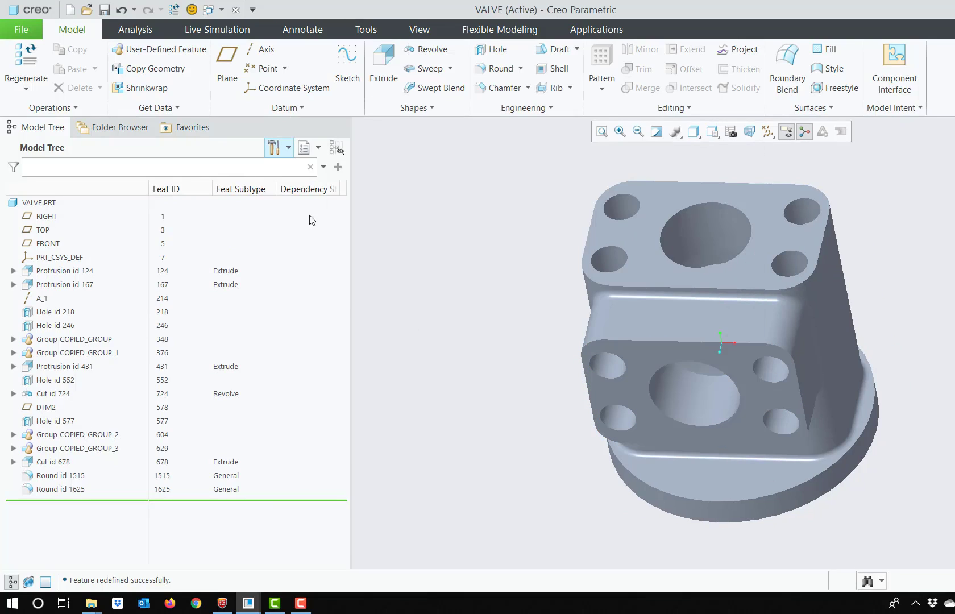
pyautogui.click(335, 148)
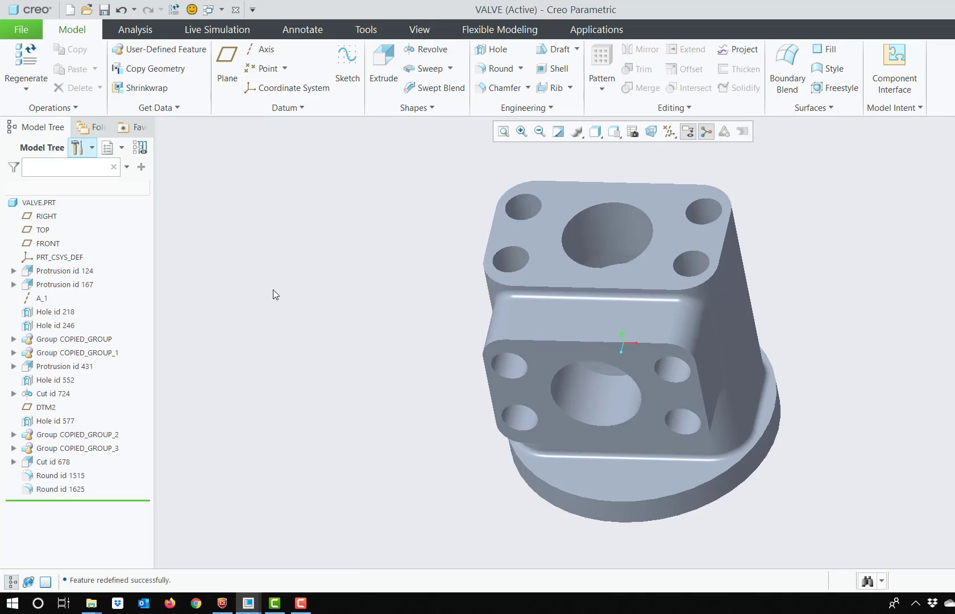
pyautogui.click(138, 148)
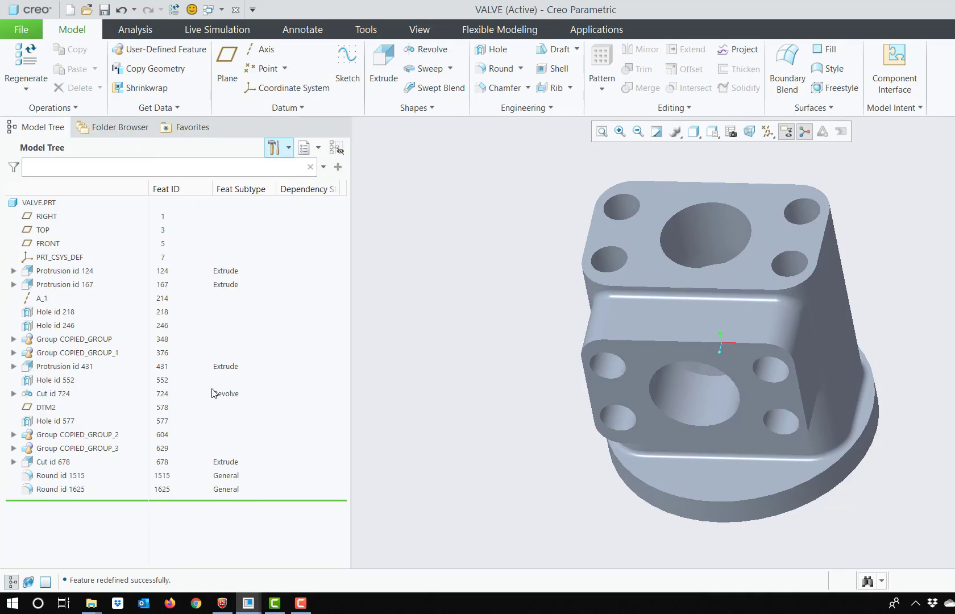
pyautogui.click(340, 149)
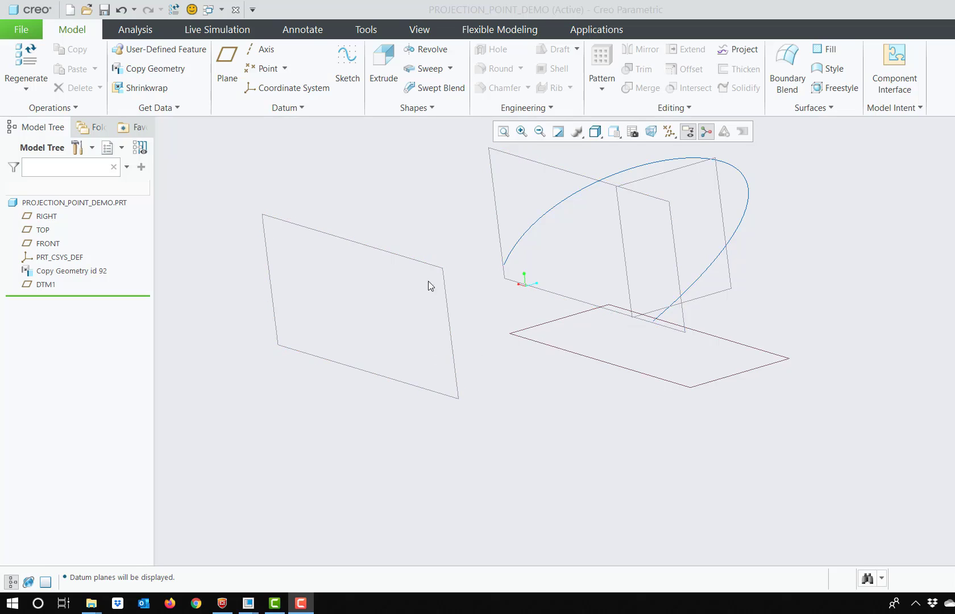
# Create a datum point by projecting the curve's end vertex near the RIGHT and TOP planes onto datum plane DTM1
pyautogui.click(265, 69)
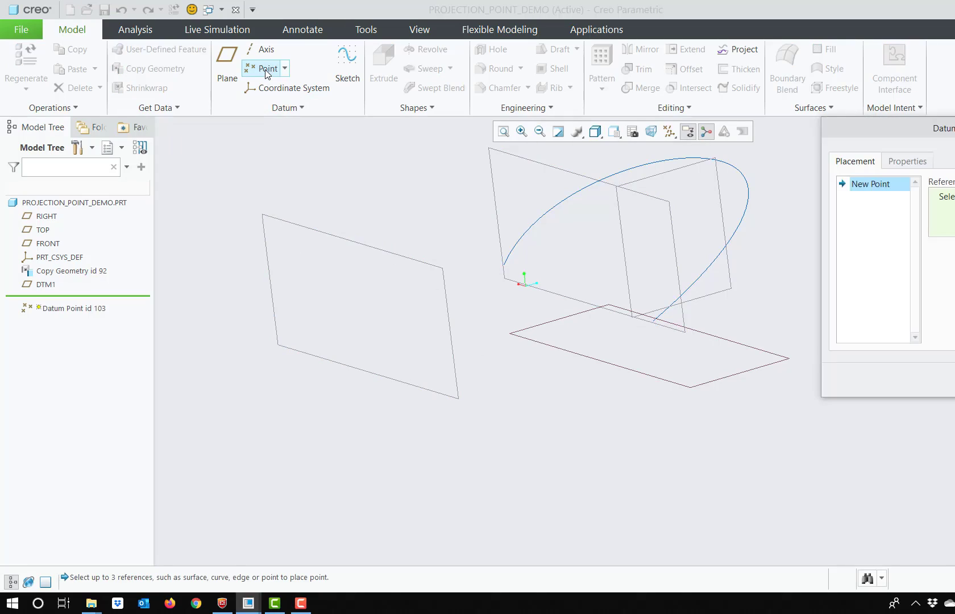
pyautogui.click(654, 322)
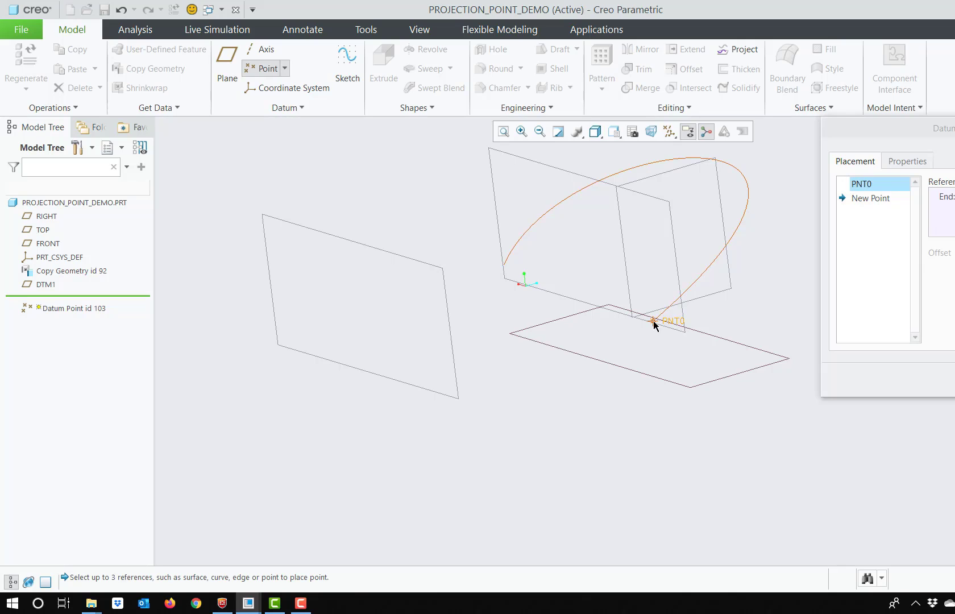
pyautogui.click(653, 322)
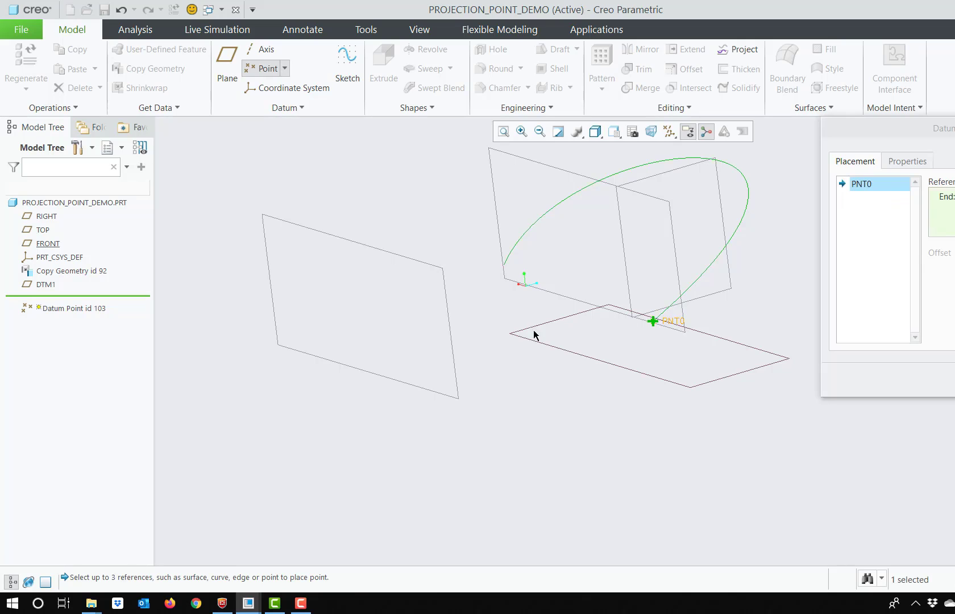
pyautogui.click(453, 350)
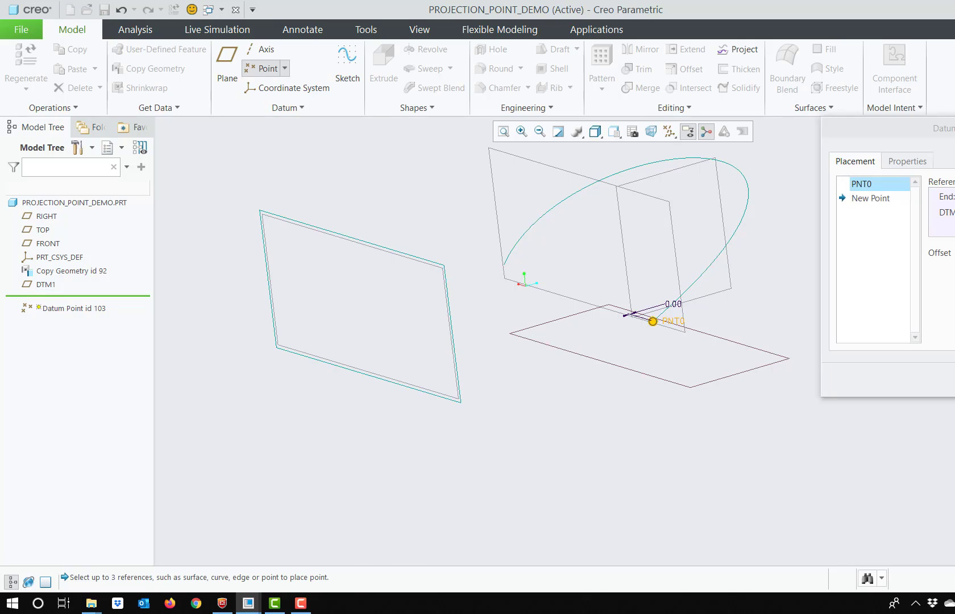
pyautogui.click(947, 197)
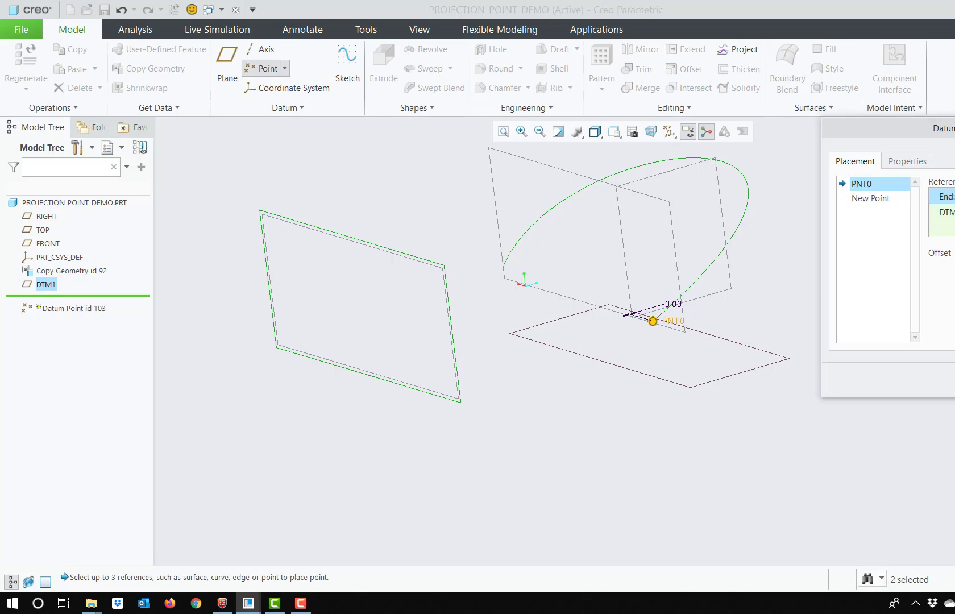
pyautogui.click(954, 221)
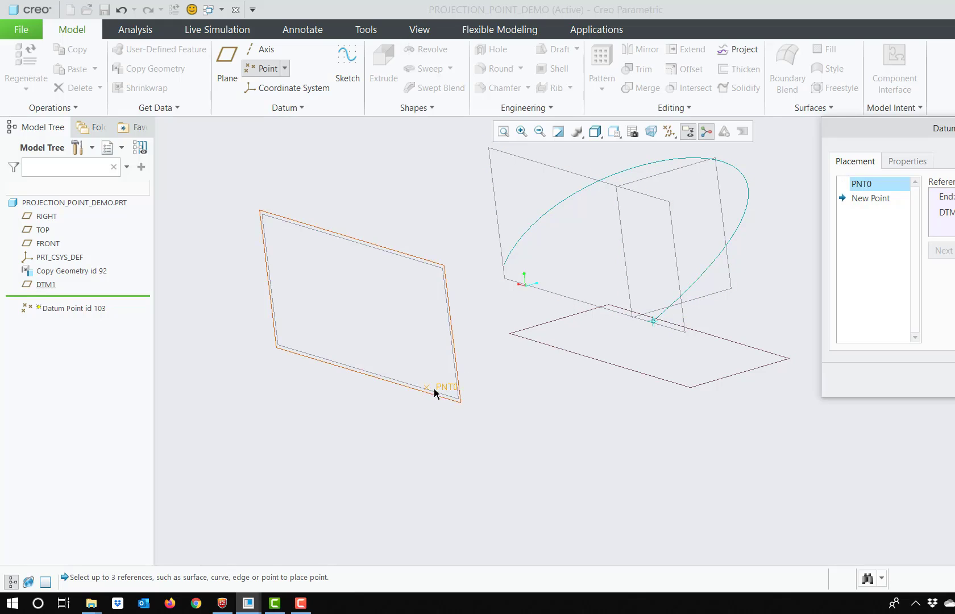
pyautogui.click(954, 381)
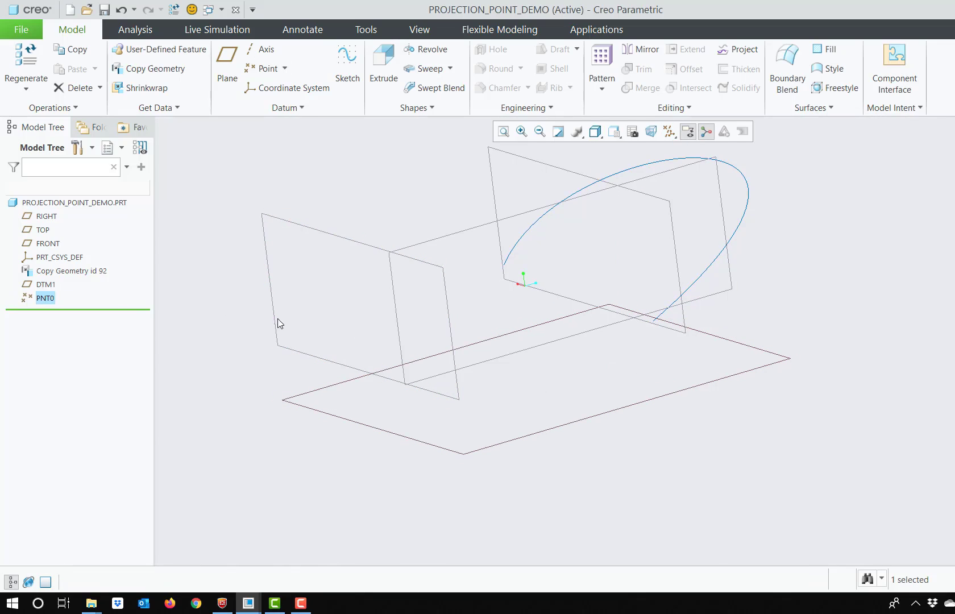
# Turn on the display of datum points and inspect the projected point on DTM1
pyautogui.click(670, 132)
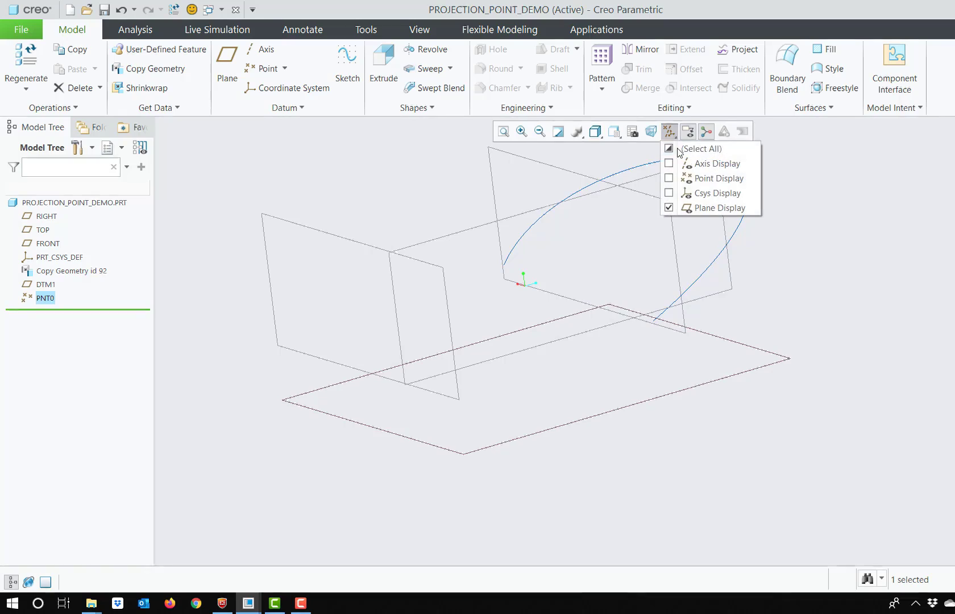
pyautogui.click(675, 179)
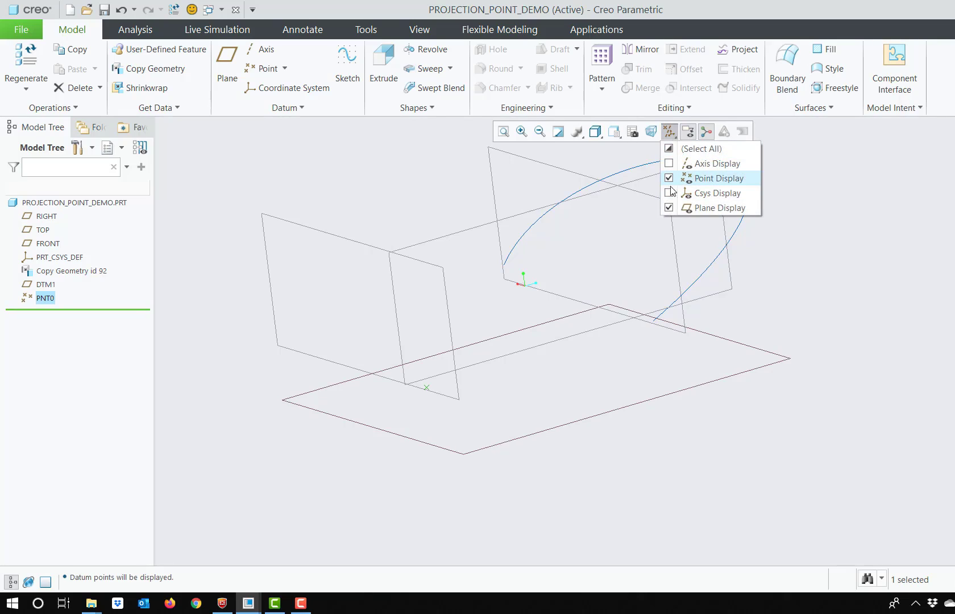
pyautogui.click(503, 392)
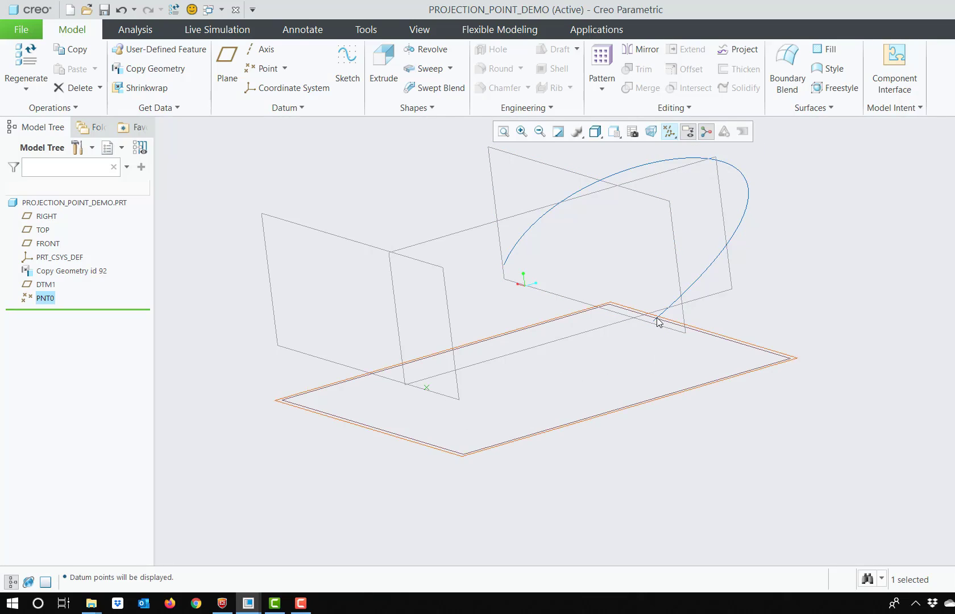
pyautogui.moveTo(663, 391)
pyautogui.mouseDown(button='middle')
pyautogui.moveTo(651, 351)
pyautogui.moveTo(660, 372)
pyautogui.mouseUp(button='middle')
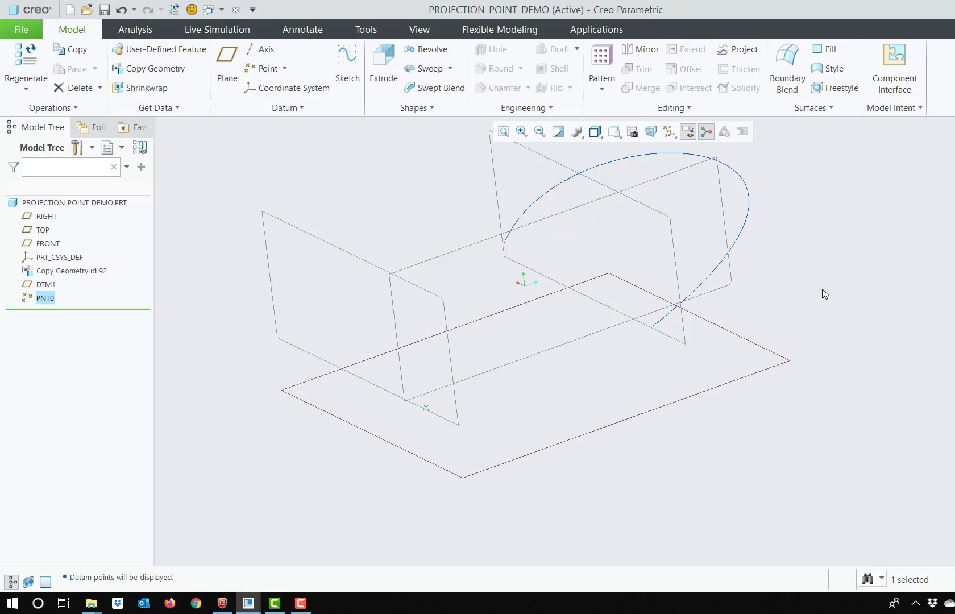
# Create a second datum point by projecting the same curve end onto the TOP plane
pyautogui.click(259, 68)
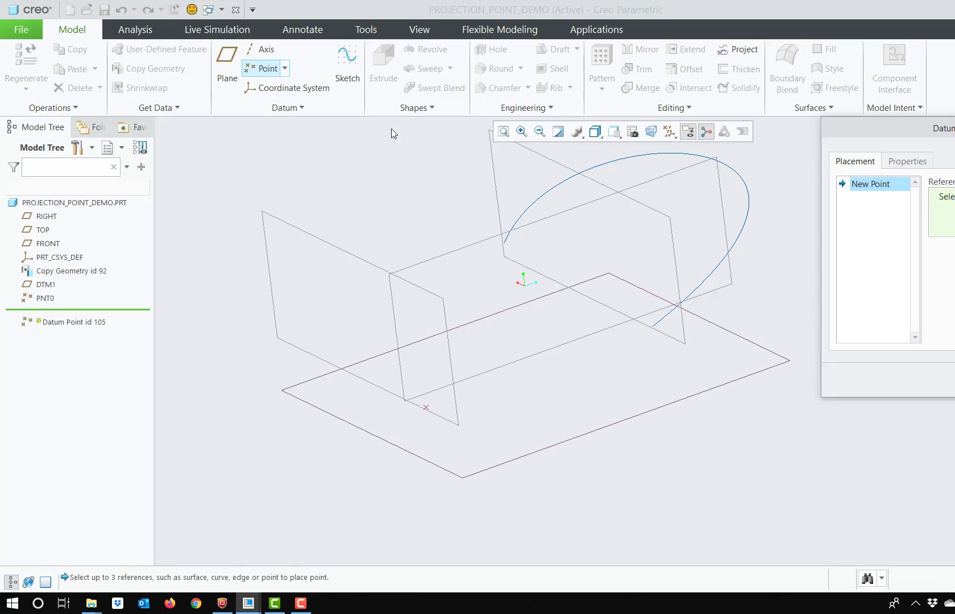
pyautogui.click(653, 326)
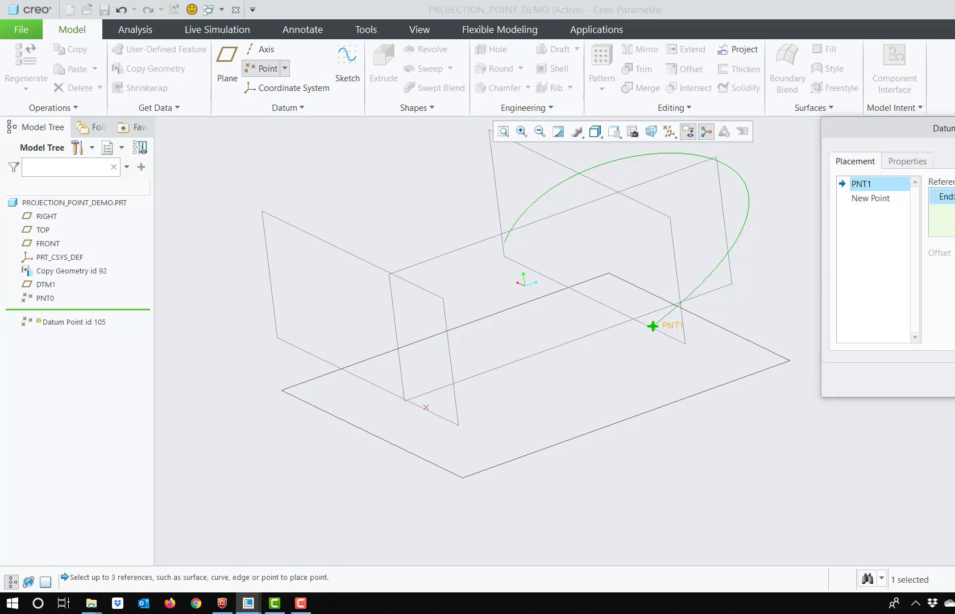
pyautogui.click(714, 388)
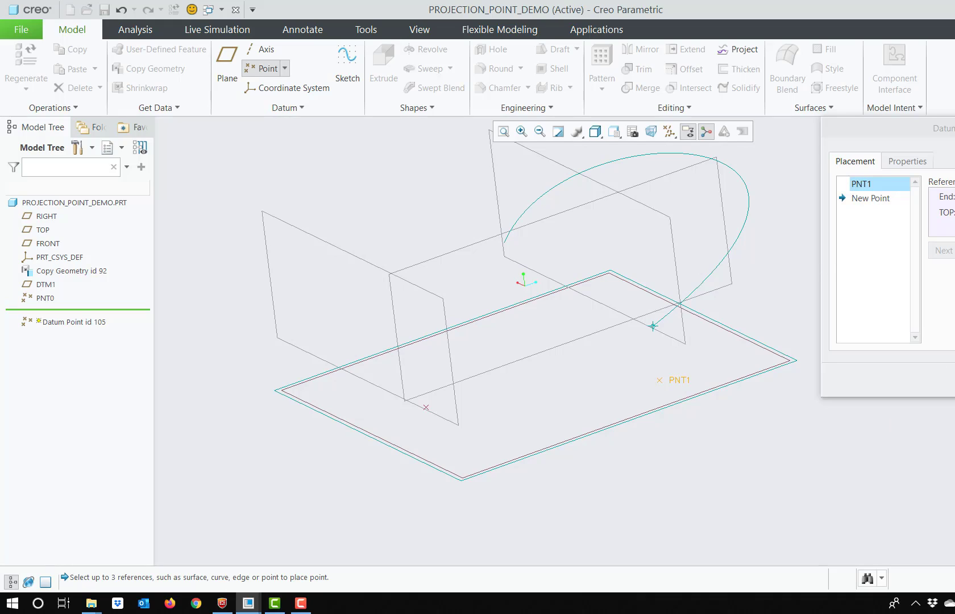
pyautogui.click(954, 379)
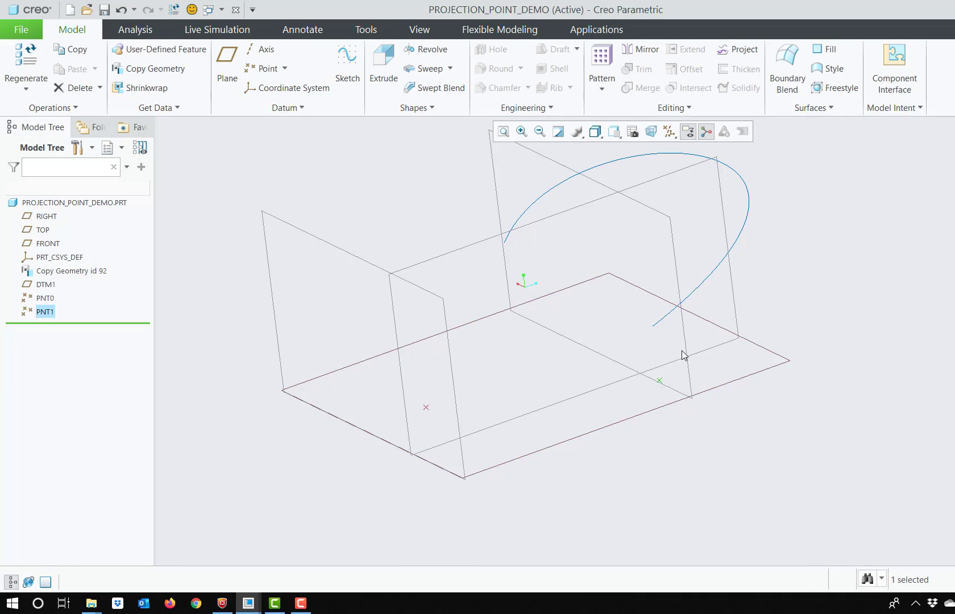
pyautogui.moveTo(570, 390); pyautogui.dragTo(571, 349, button='middle')
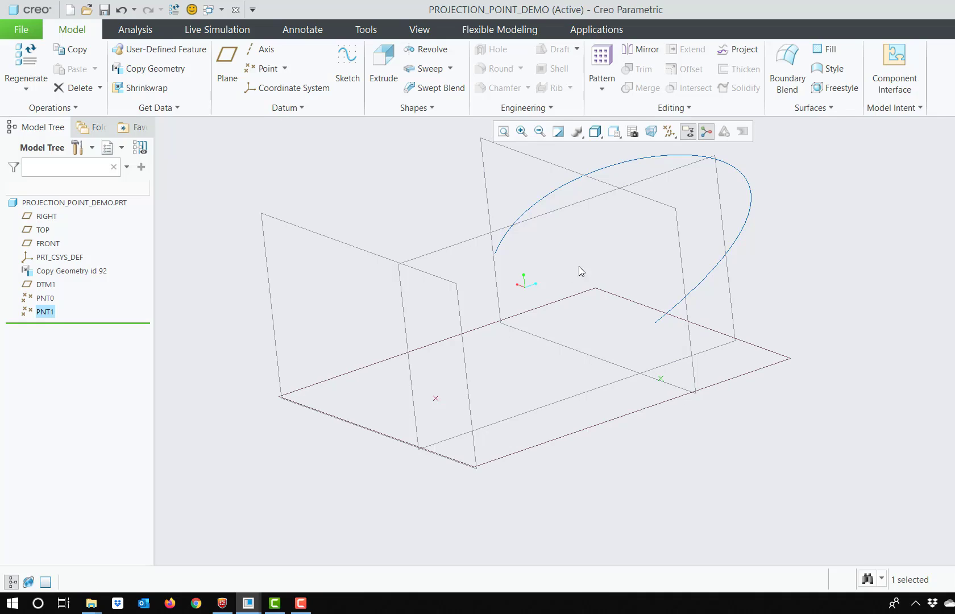
# Create a new solid part named prt0013 using the default template
pyautogui.click(23, 31)
pyautogui.click(35, 56)
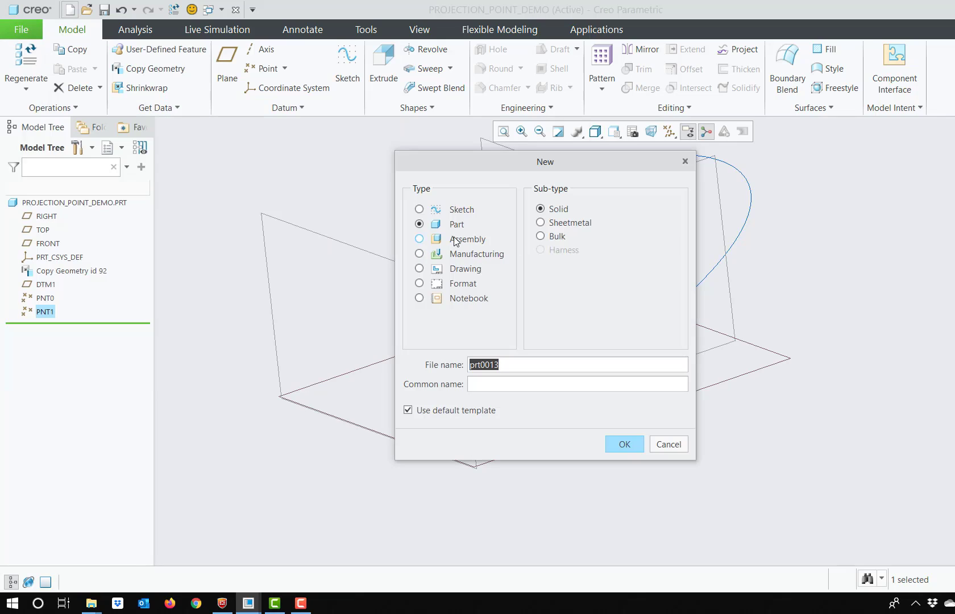
pyautogui.click(624, 443)
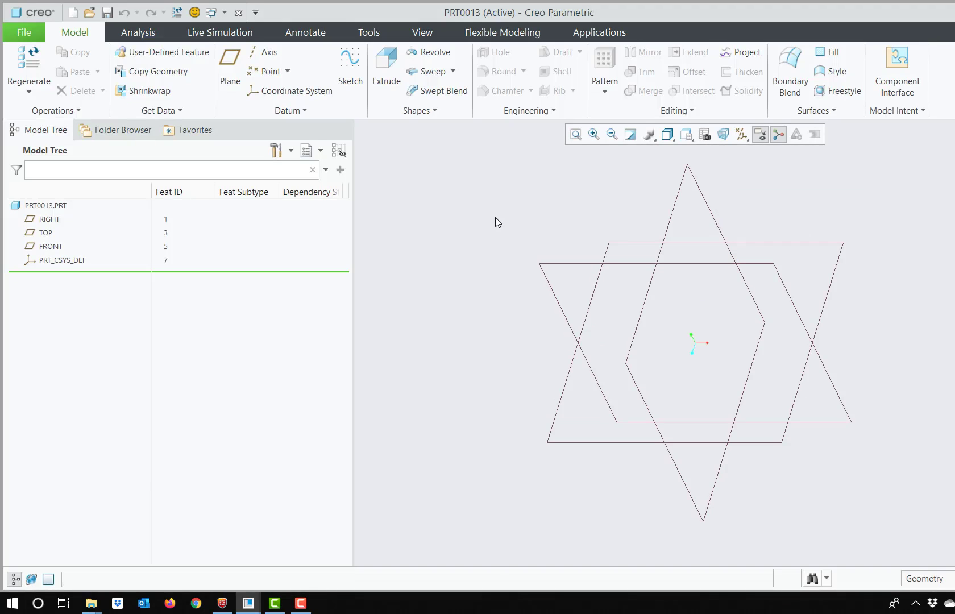
# Start a sketch on the FRONT plane and draw a square with one corner at the origin
pyautogui.click(351, 79)
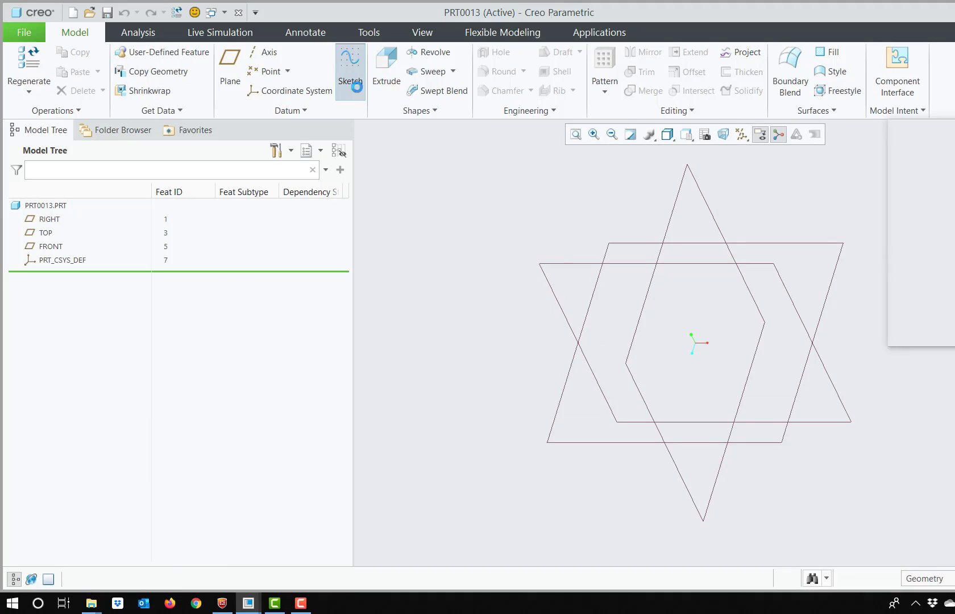
pyautogui.click(559, 261)
pyautogui.click(954, 330)
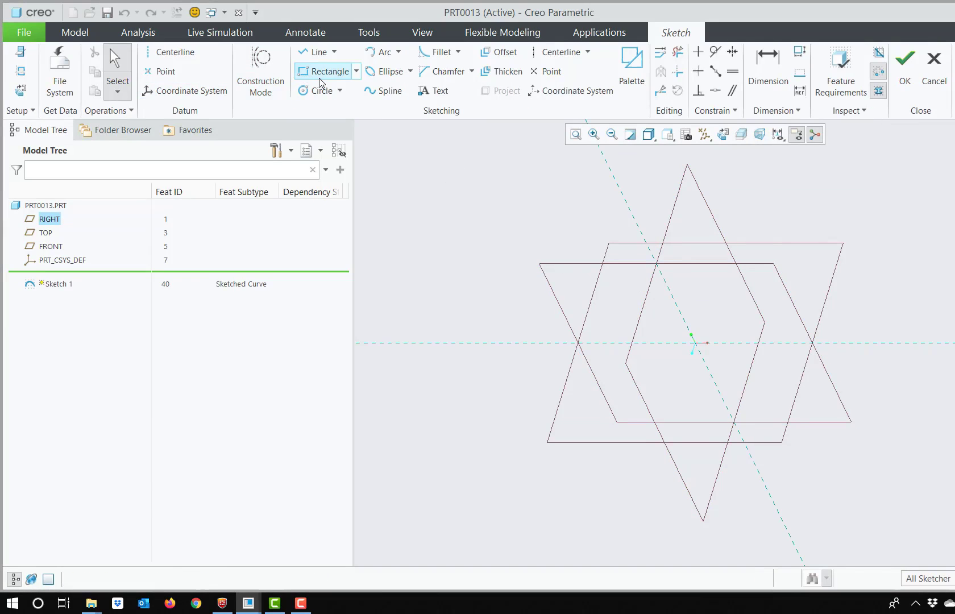
pyautogui.click(307, 72)
pyautogui.click(695, 342)
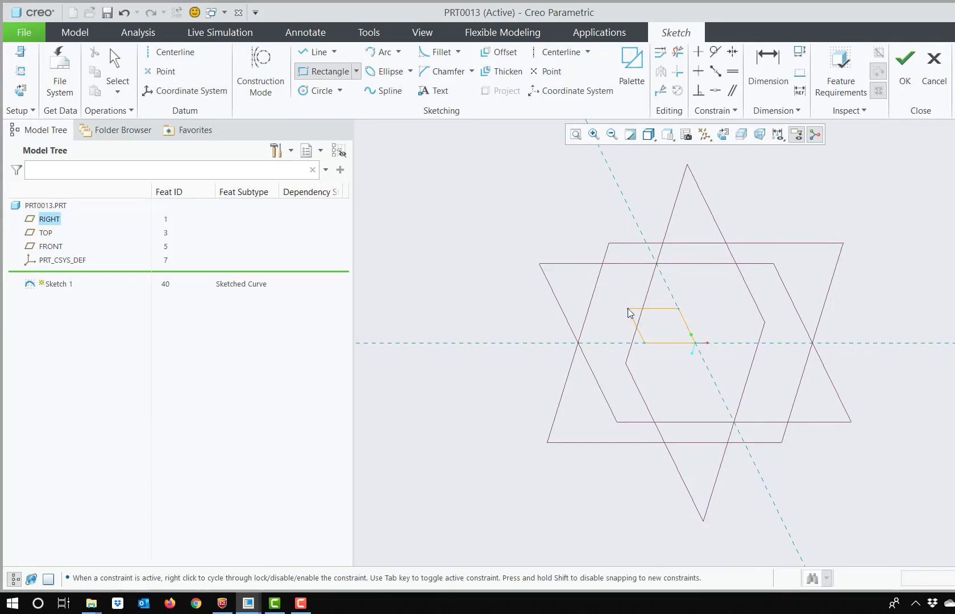
pyautogui.click(630, 310)
pyautogui.scroll(4, 688, 312)
pyautogui.scroll(2, 651, 349)
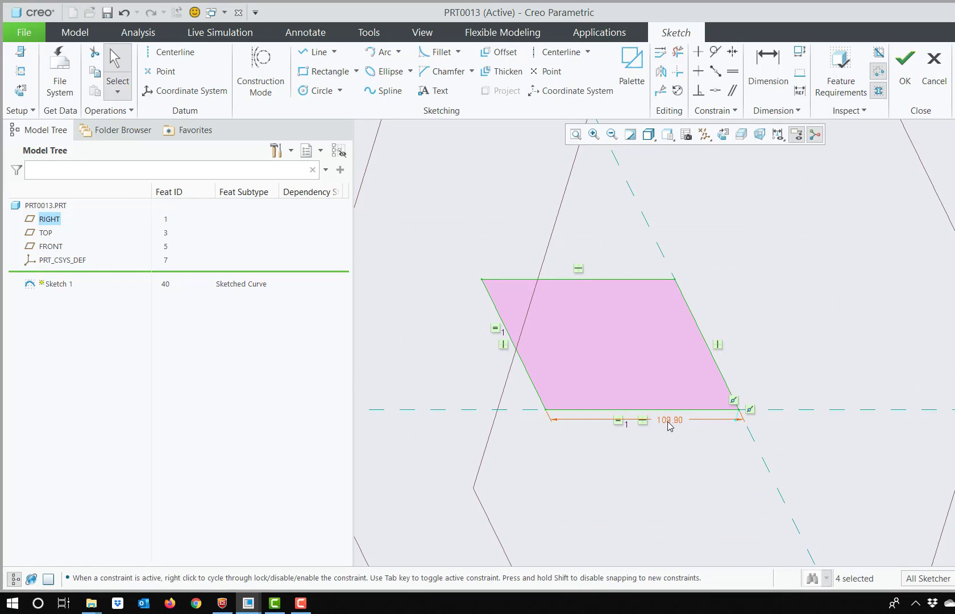
# Set the square's side length to 10 and finish the sketch
pyautogui.doubleClick(672, 421)
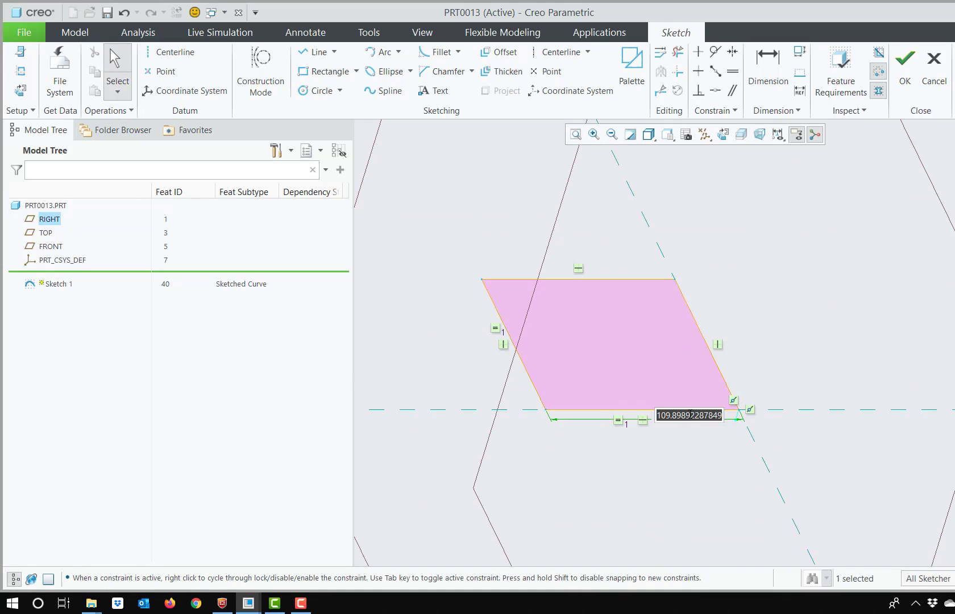
pyautogui.write('10')
pyautogui.press('Return')
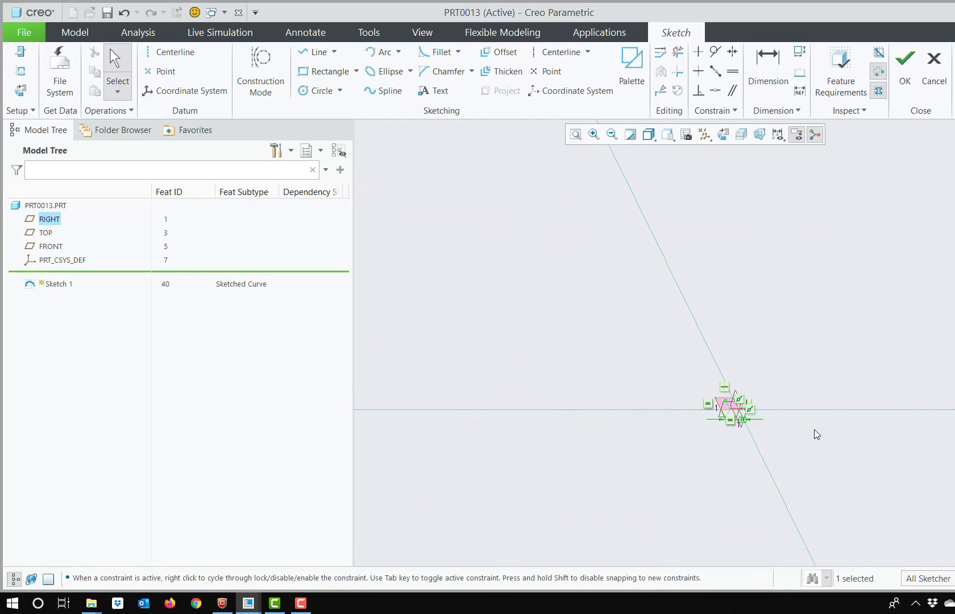
pyautogui.scroll(-2, 573, 355)
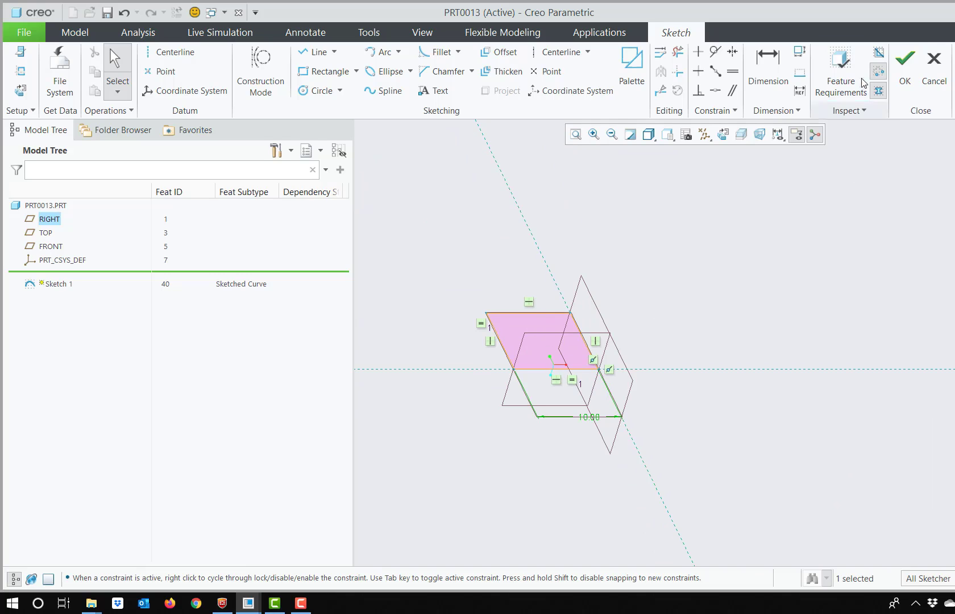
pyautogui.click(904, 67)
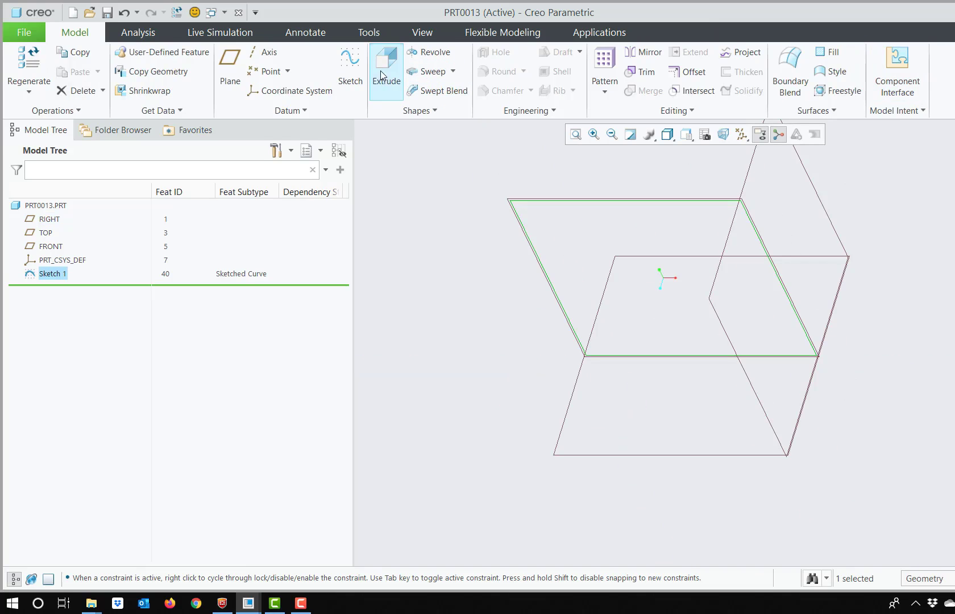
pyautogui.click(384, 76)
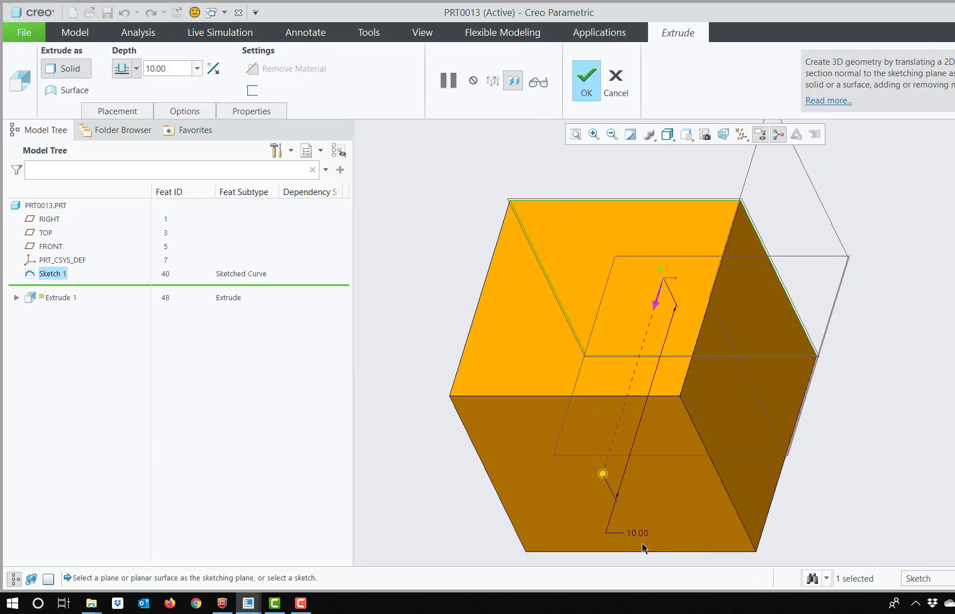
pyautogui.click(614, 94)
pyautogui.click(636, 197)
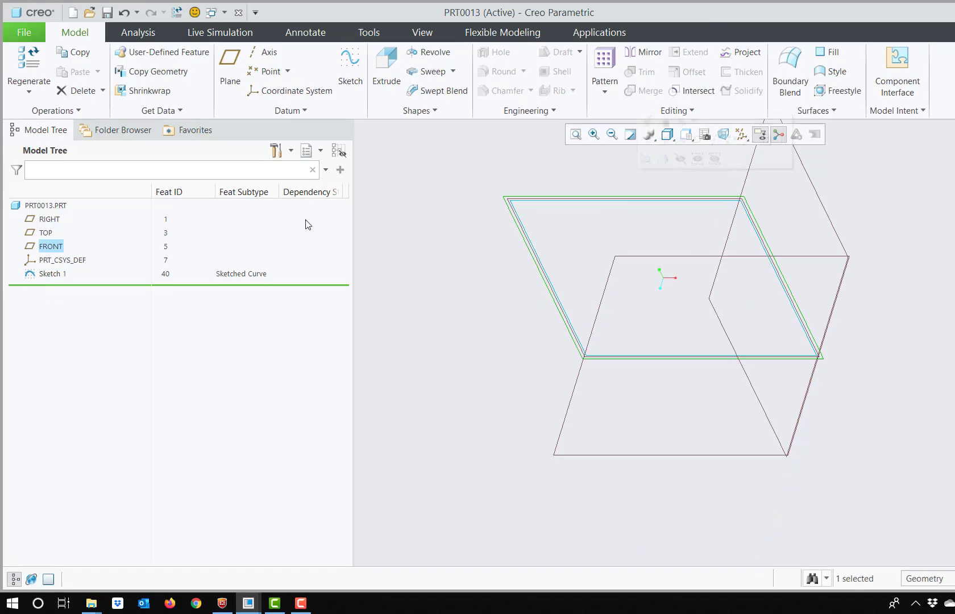
# Reopen Sketch 1, set the square's side length to 200, and finish the sketch
pyautogui.click(47, 274)
pyautogui.click(79, 196)
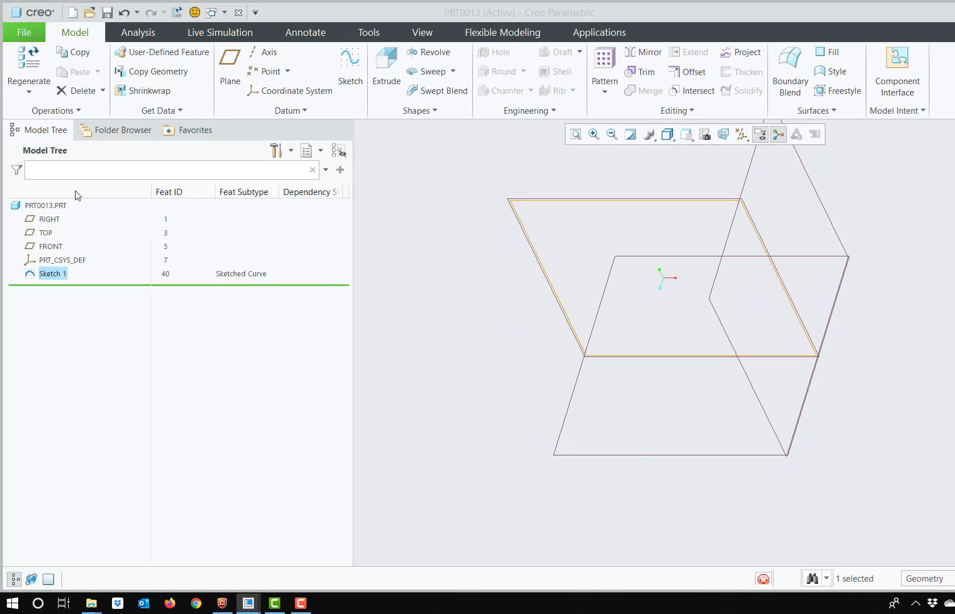
pyautogui.doubleClick(791, 486)
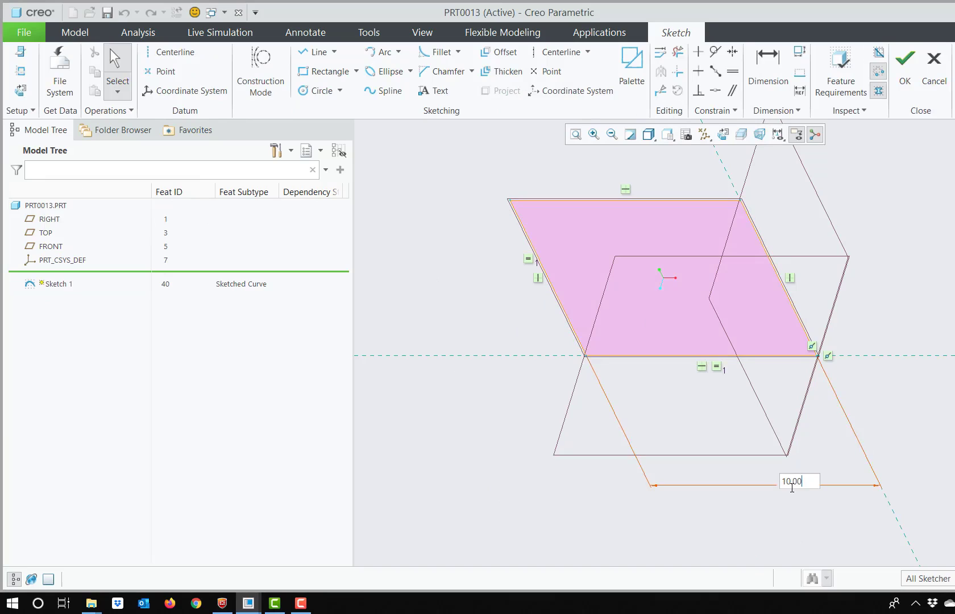
pyautogui.doubleClick(791, 487)
pyautogui.write('2')
pyautogui.press('Return')
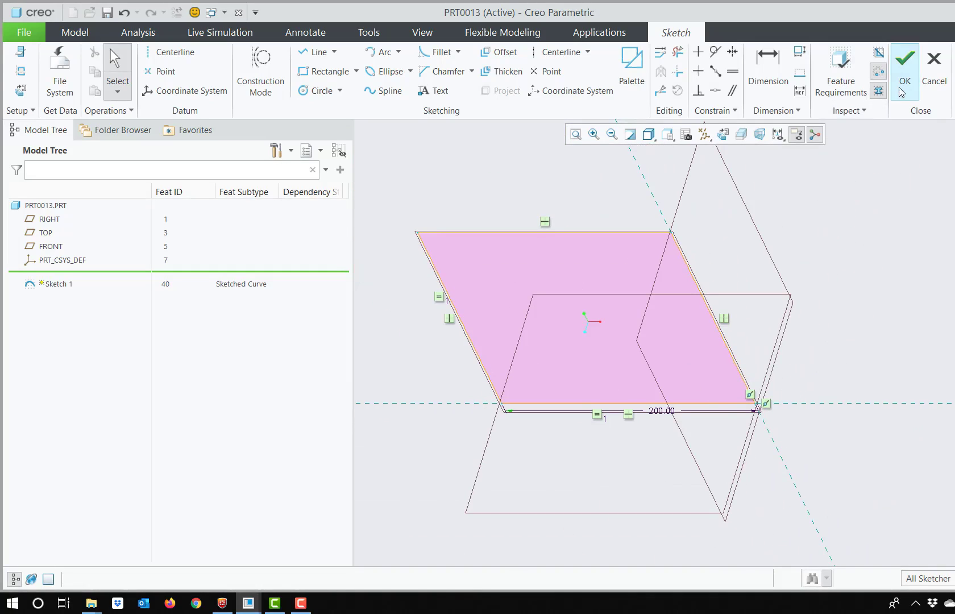
pyautogui.click(905, 65)
# Extrude the square in Sketch 1 as a solid with a depth of 200
pyautogui.click(384, 79)
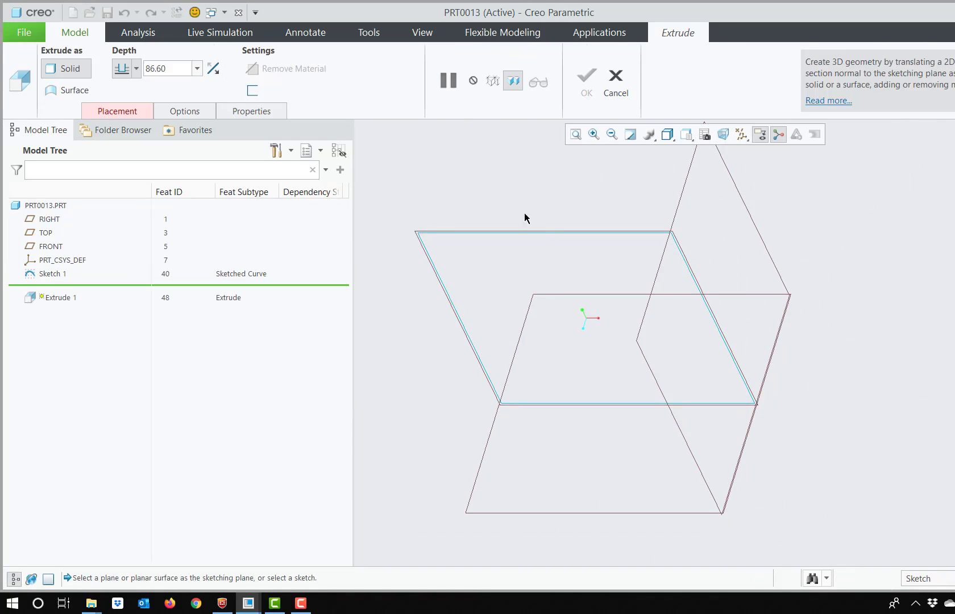
pyautogui.click(555, 233)
pyautogui.scroll(-2, 580, 267)
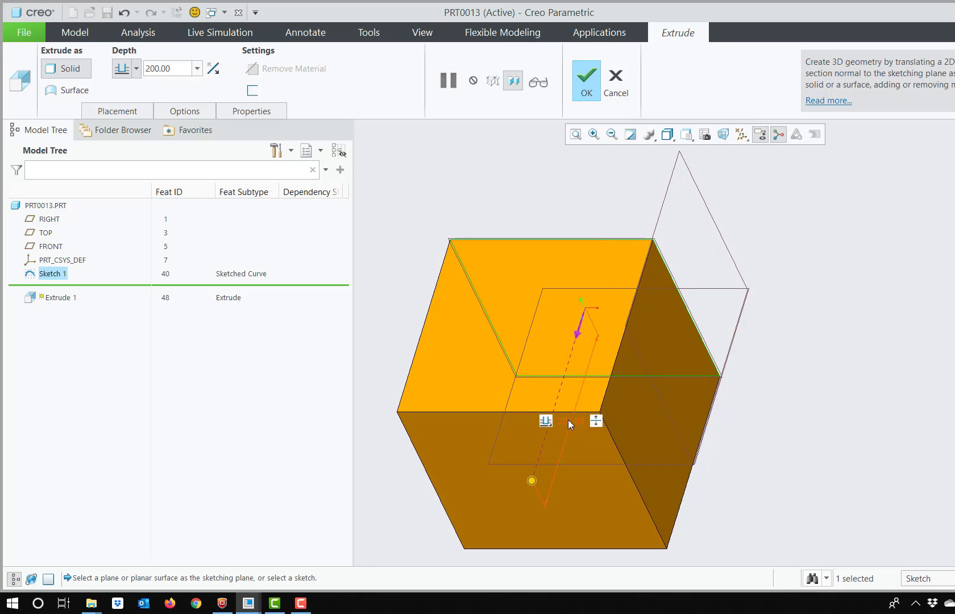
pyautogui.scroll(-2, 572, 422)
pyautogui.scroll(4, 570, 424)
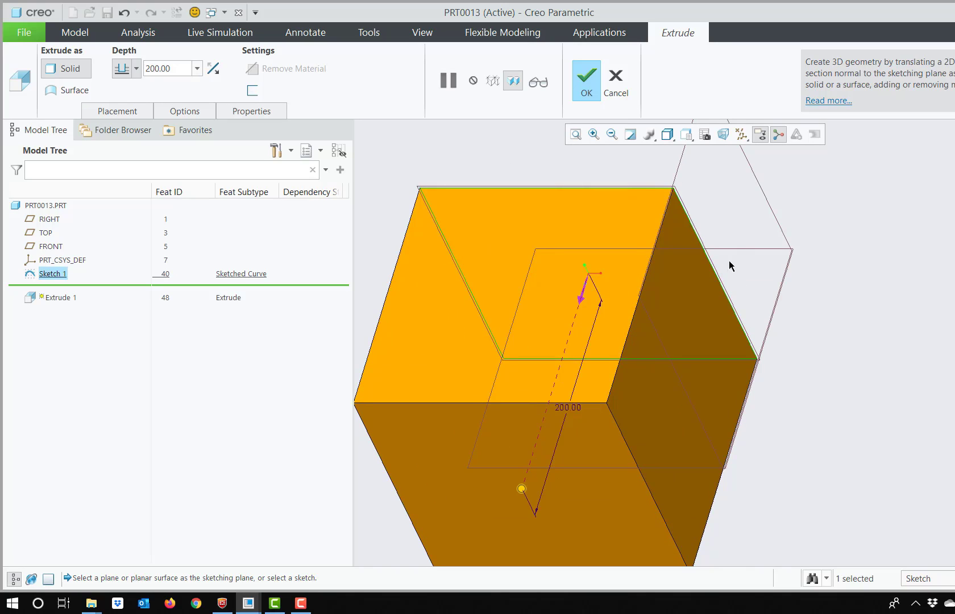
pyautogui.scroll(-2, 574, 411)
pyautogui.scroll(-1, 577, 410)
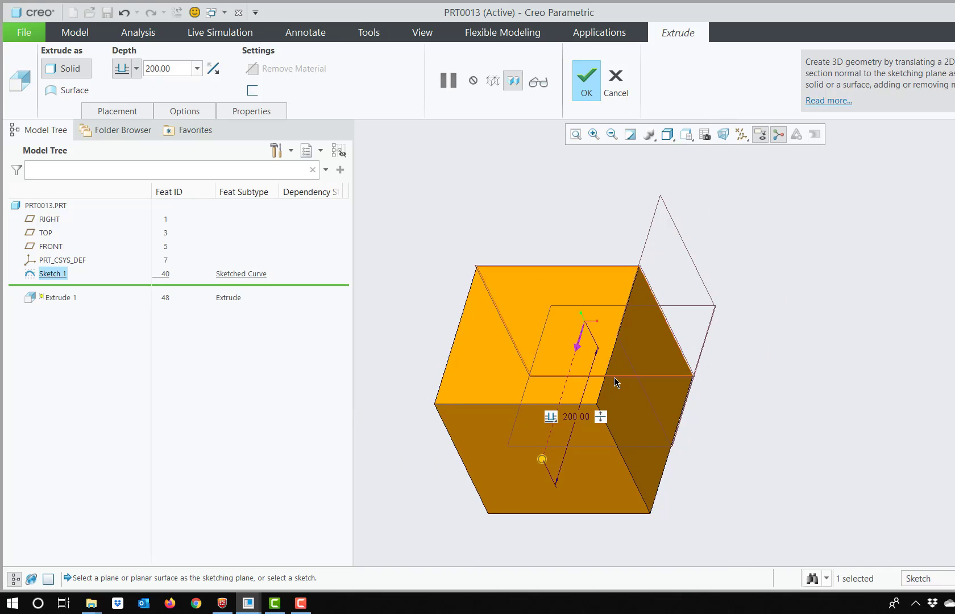
pyautogui.click(587, 85)
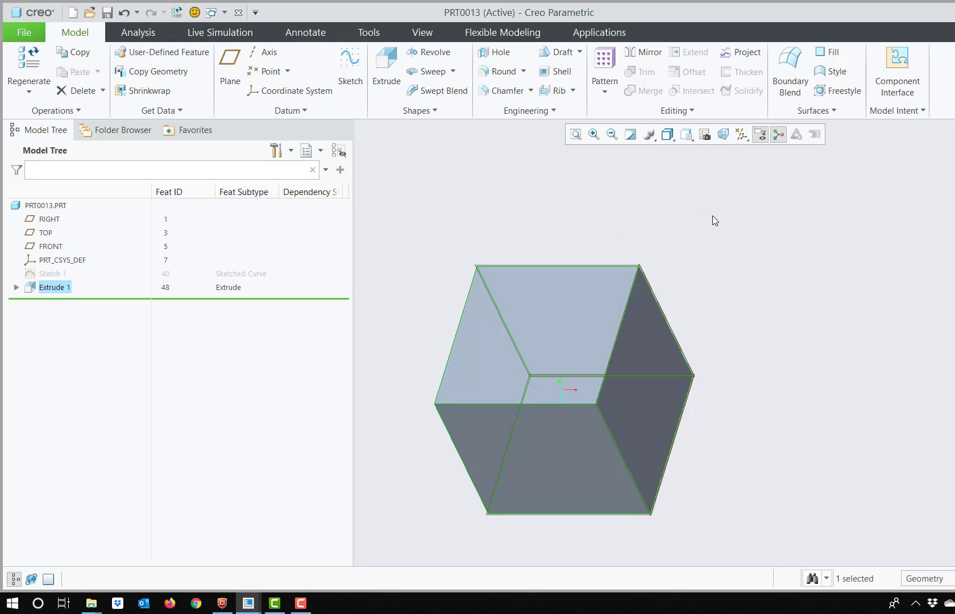
pyautogui.click(669, 227)
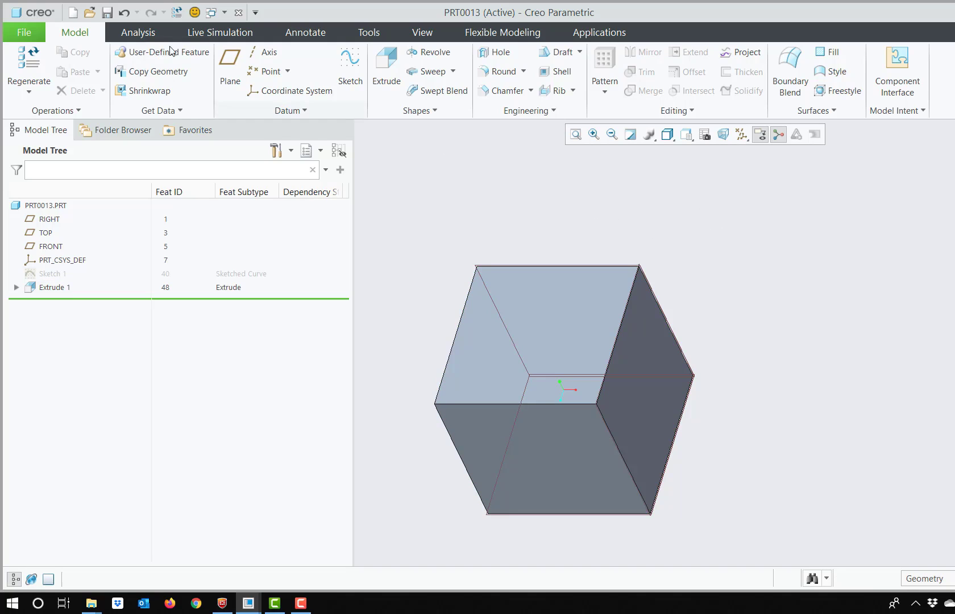
# Create a new part named prt0014
pyautogui.click(21, 35)
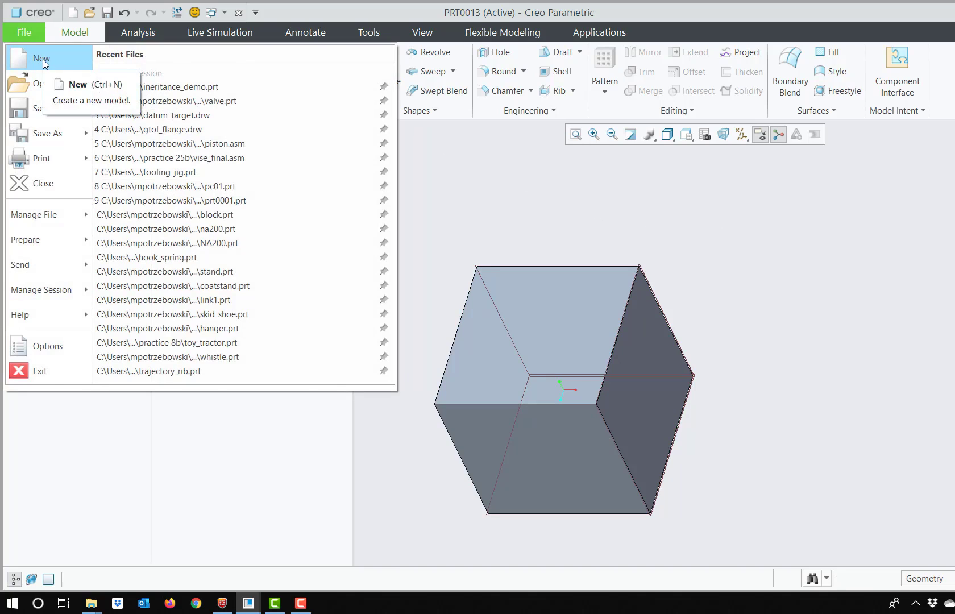
pyautogui.click(42, 59)
pyautogui.click(625, 444)
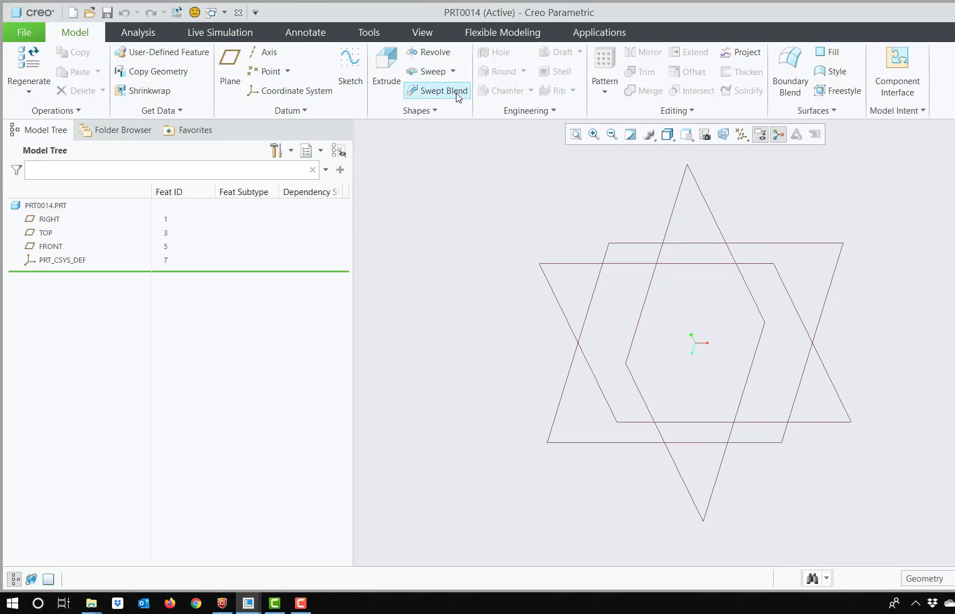
# Start a solid helical sweep and define its helix profile sketch on the RIGHT plane, oriented to the 2D sketch view
pyautogui.click(453, 72)
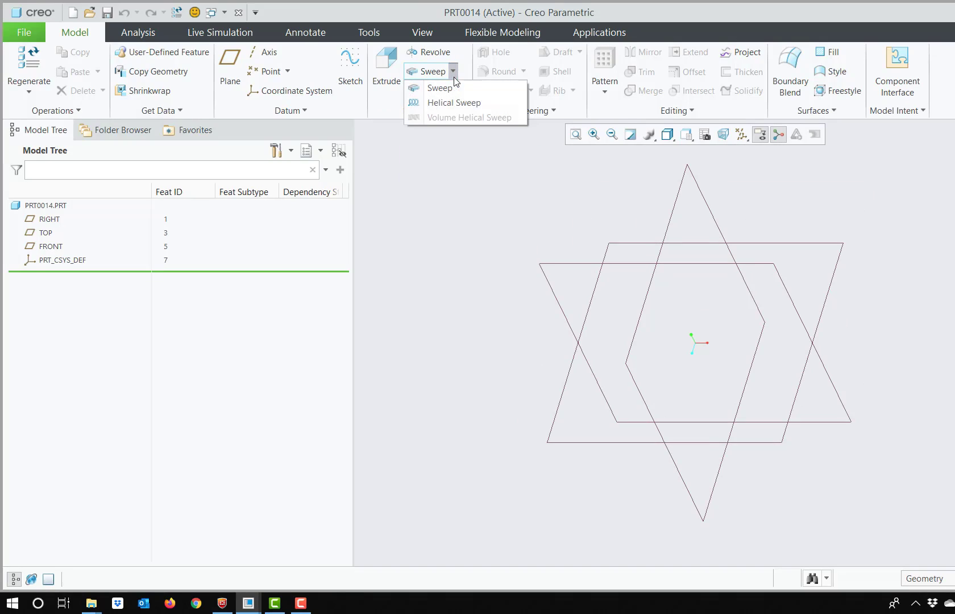
pyautogui.click(462, 107)
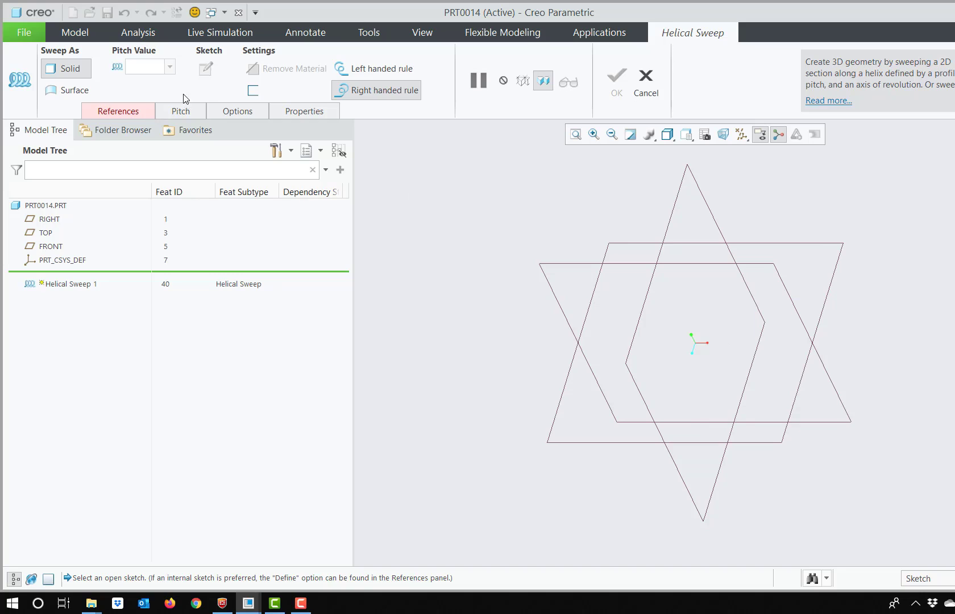
pyautogui.click(136, 112)
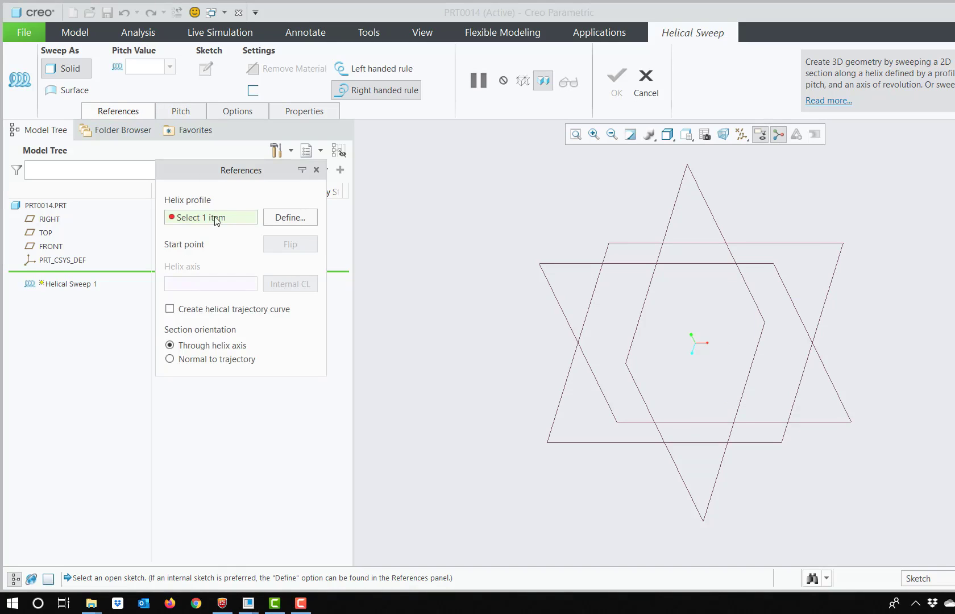
pyautogui.click(287, 218)
pyautogui.click(652, 283)
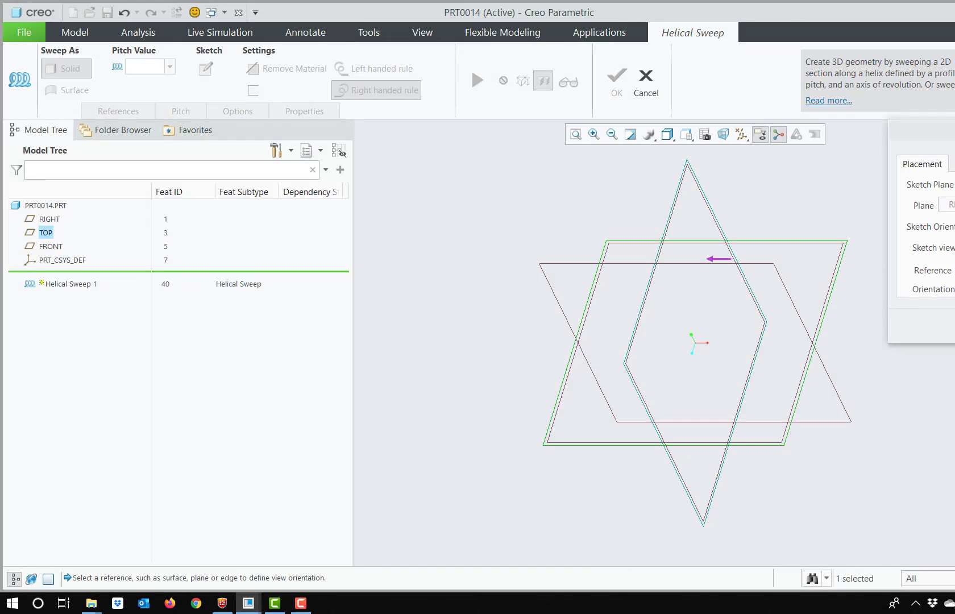
pyautogui.click(918, 335)
pyautogui.click(21, 90)
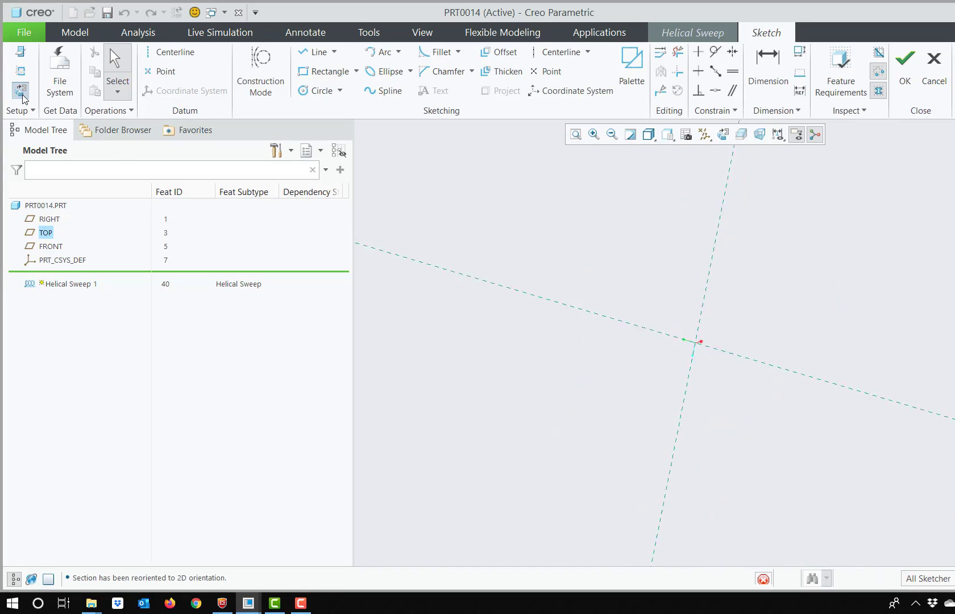
# Sketch a vertical centerline through the origin as the helix axis
pyautogui.click(551, 60)
pyautogui.click(695, 199)
pyautogui.click(694, 373)
pyautogui.middleClick(646, 313)
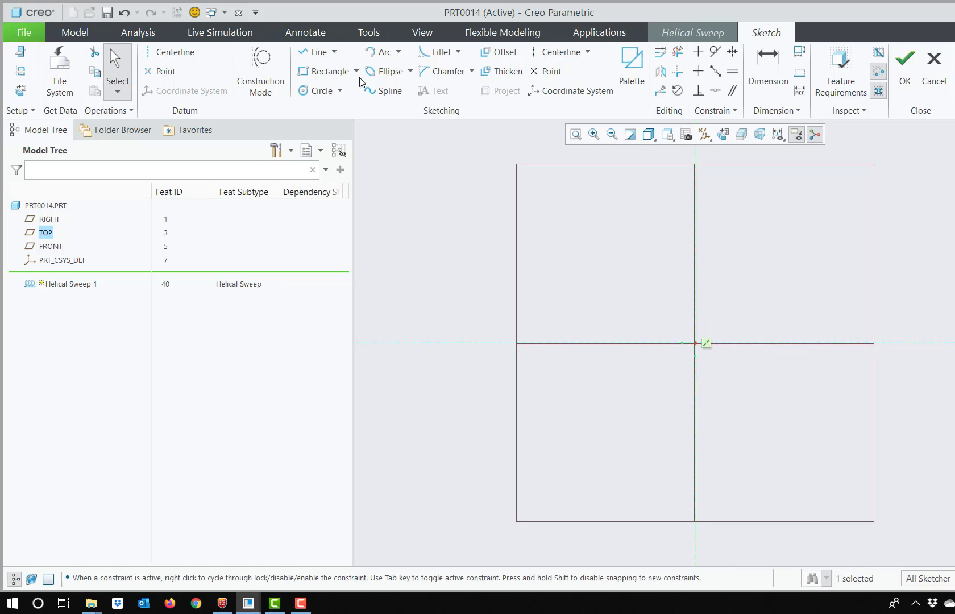
# Sketch a vertical line about 244 long and about 147 right of the centerline, ending on the horizontal reference
pyautogui.click(316, 52)
pyautogui.click(799, 171)
pyautogui.click(799, 343)
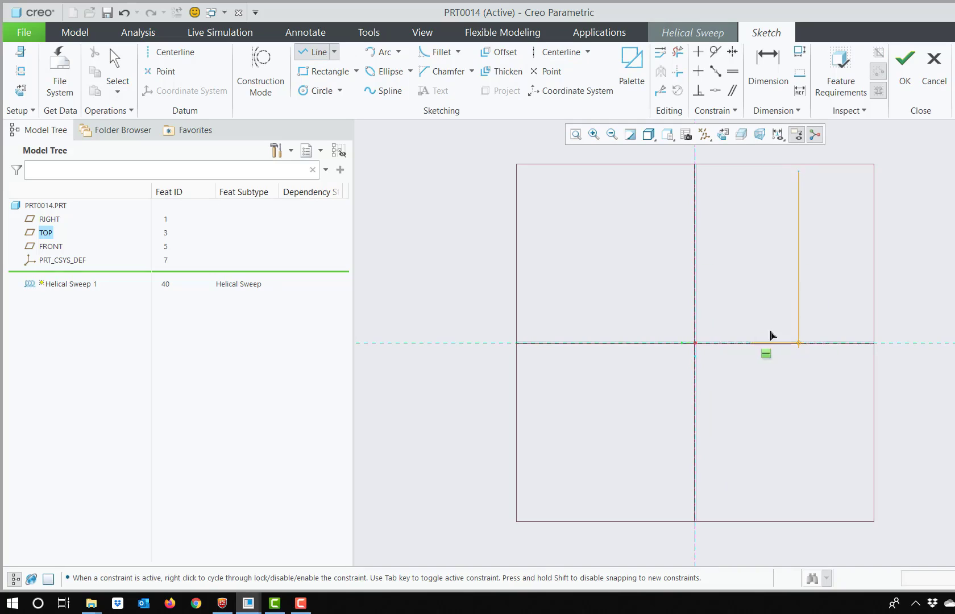
pyautogui.middleClick(774, 330)
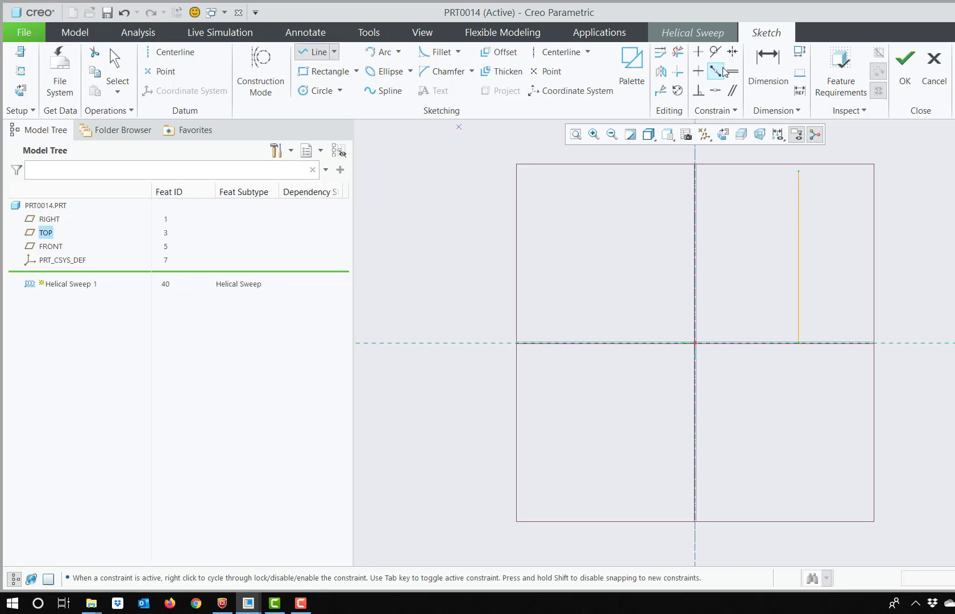
# Dimension the profile line across the centerline as a diameter of 150
pyautogui.click(761, 61)
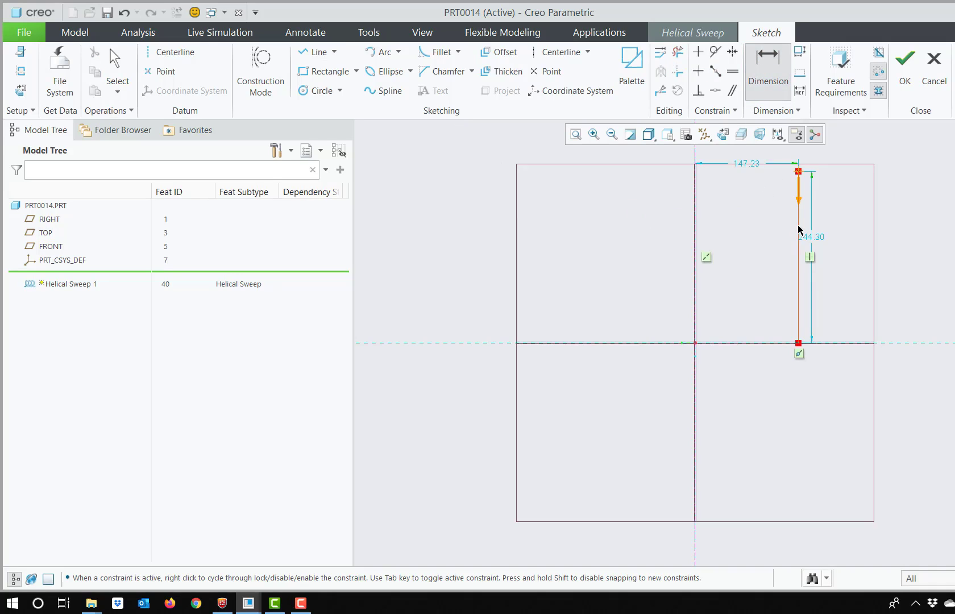
pyautogui.click(696, 232)
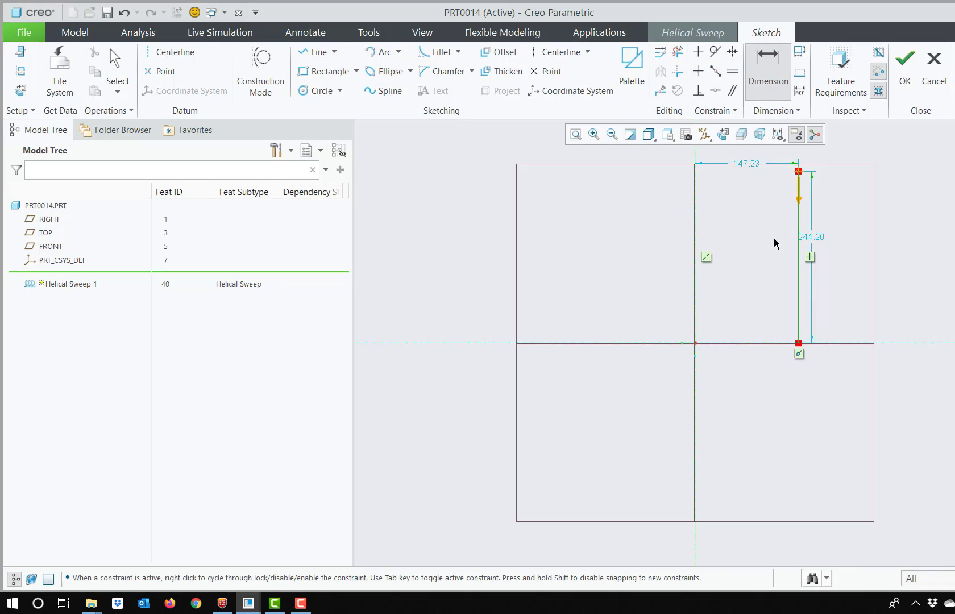
pyautogui.click(796, 233)
pyautogui.middleClick(729, 214)
pyautogui.write('150')
pyautogui.press('Return')
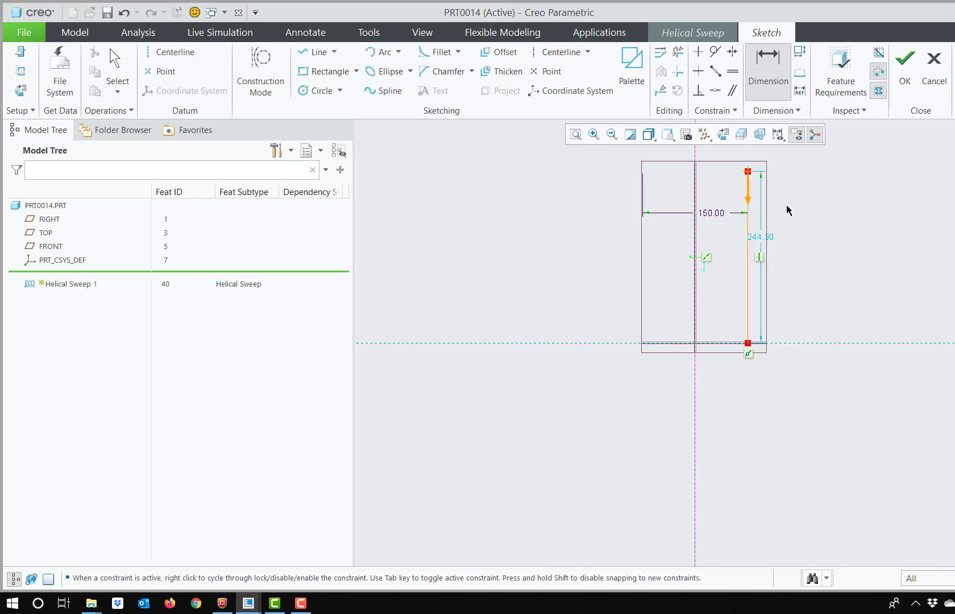
# Set the profile line's length to 250 and finish the helix profile sketch
pyautogui.middleClick(759, 239)
pyautogui.write('250')
pyautogui.press('Return')
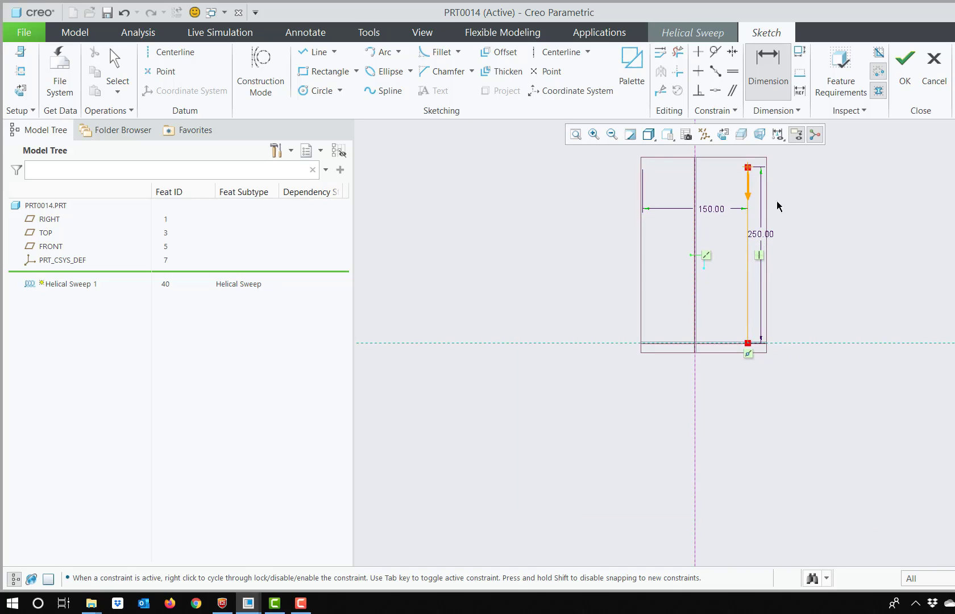
pyautogui.click(905, 68)
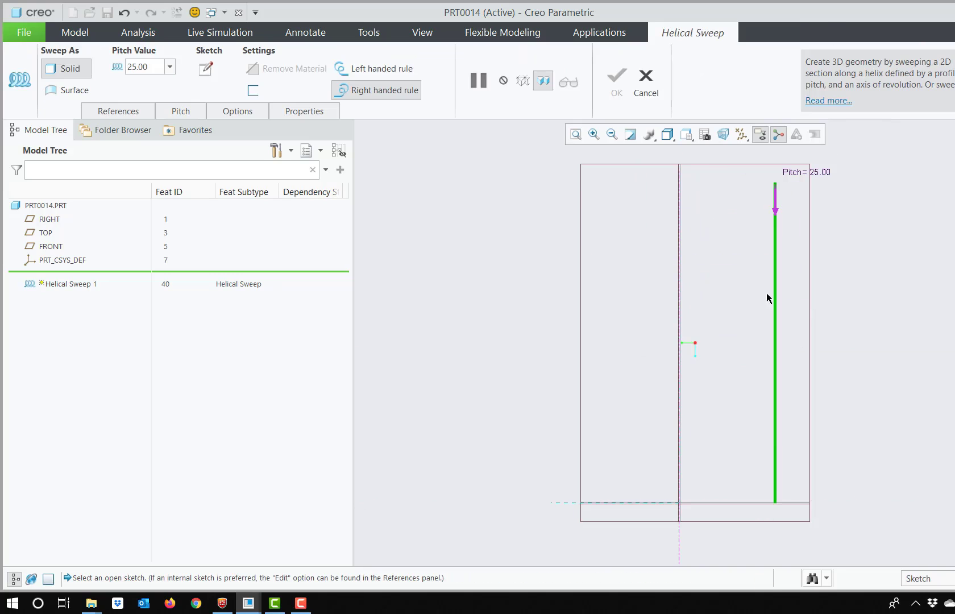
# Sketch a small circle centered on the upper end of the profile line as the sweep section and finish the sketch
pyautogui.click(205, 78)
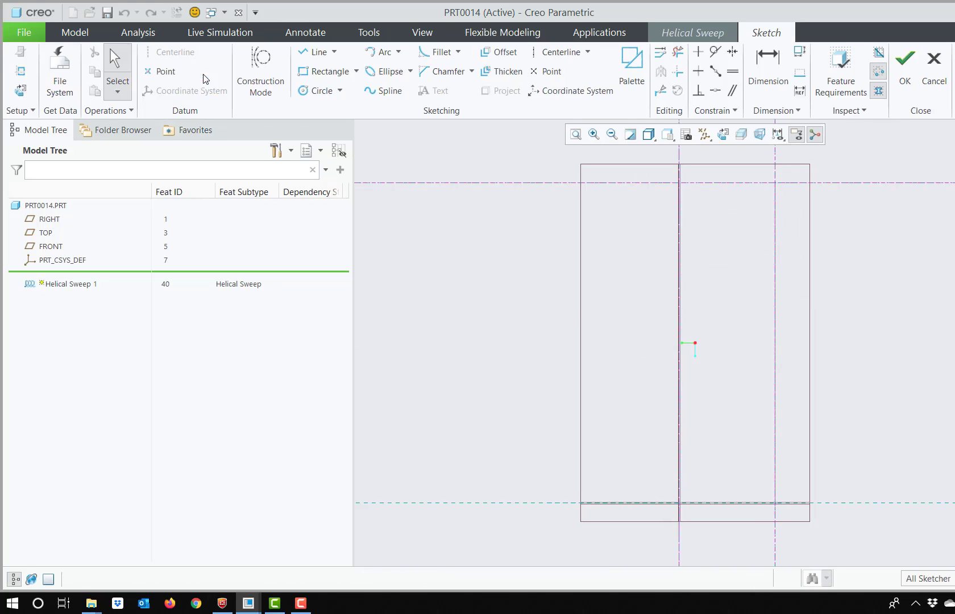
pyautogui.click(305, 93)
pyautogui.click(774, 182)
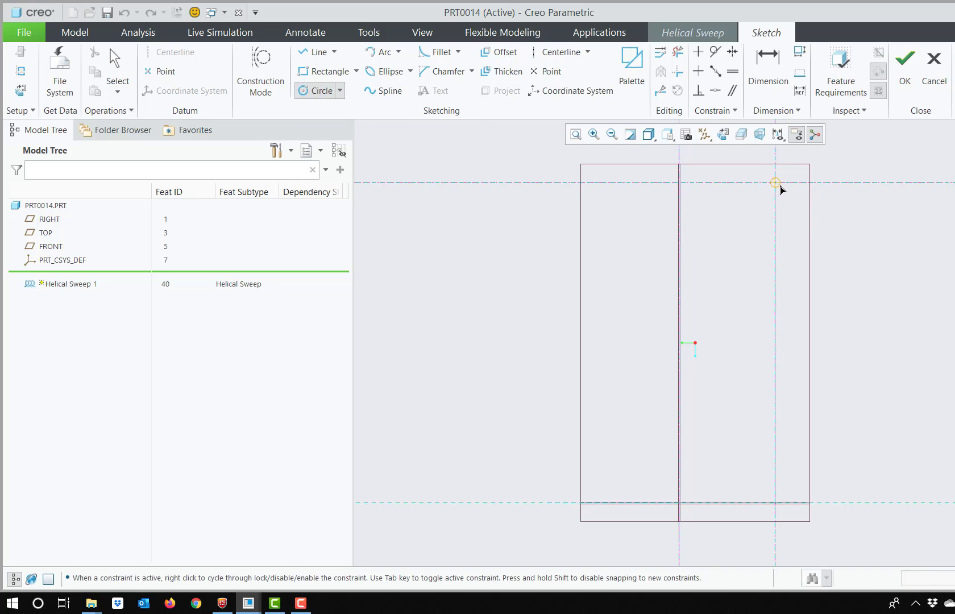
pyautogui.click(781, 190)
pyautogui.click(904, 77)
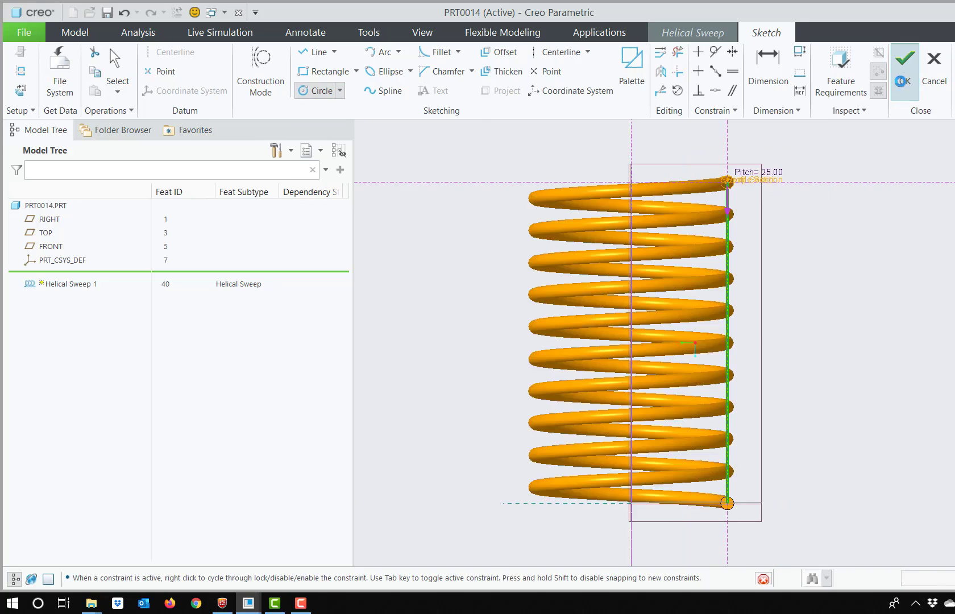
pyautogui.moveTo(595, 236); pyautogui.dragTo(604, 256, button='middle')
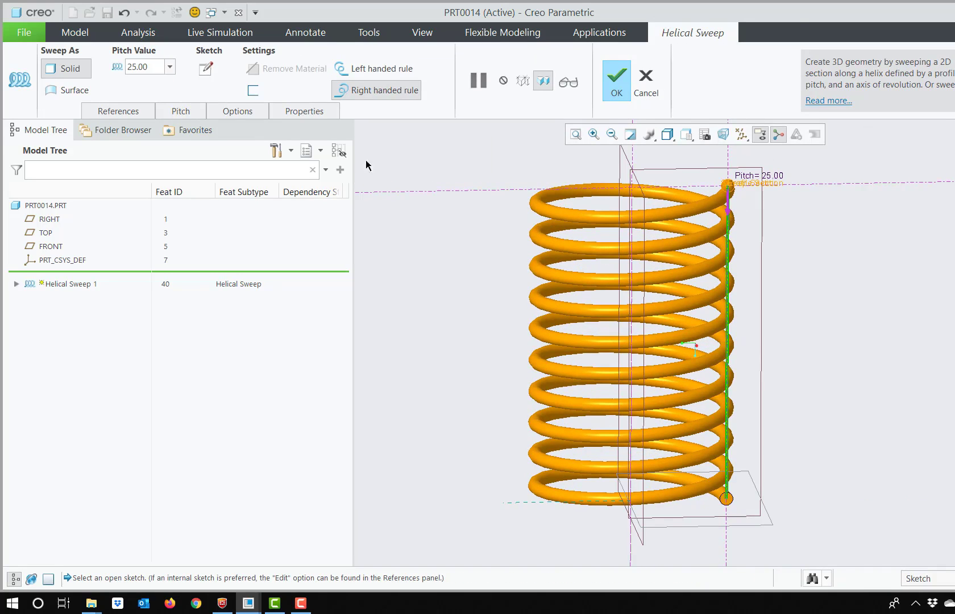
# Enable the helical trajectory curve in the helical sweep's references and complete the feature with a 25 pitch
pyautogui.click(137, 113)
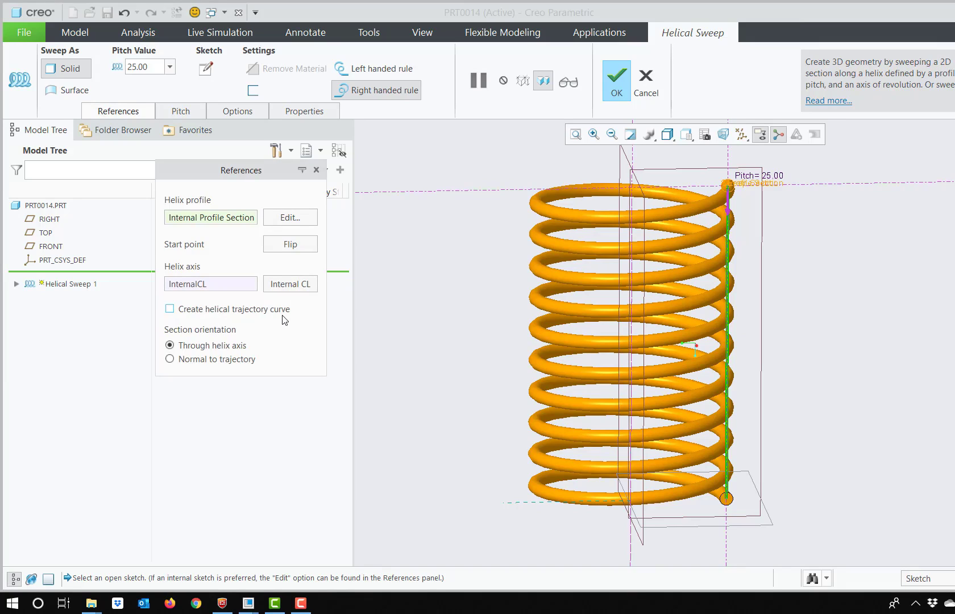
pyautogui.click(178, 312)
pyautogui.click(610, 95)
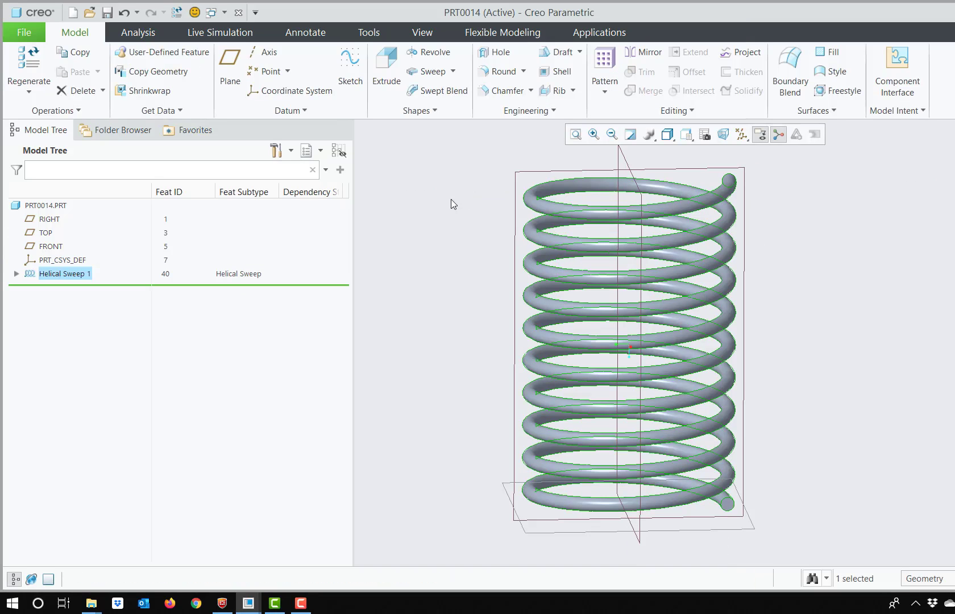
# Expand the helical sweep in the model tree and display the spring as a wireframe
pyautogui.moveTo(741, 255)
pyautogui.mouseDown(button='middle')
pyautogui.moveTo(670, 245)
pyautogui.moveTo(648, 262)
pyautogui.moveTo(662, 266)
pyautogui.mouseUp(button='middle')
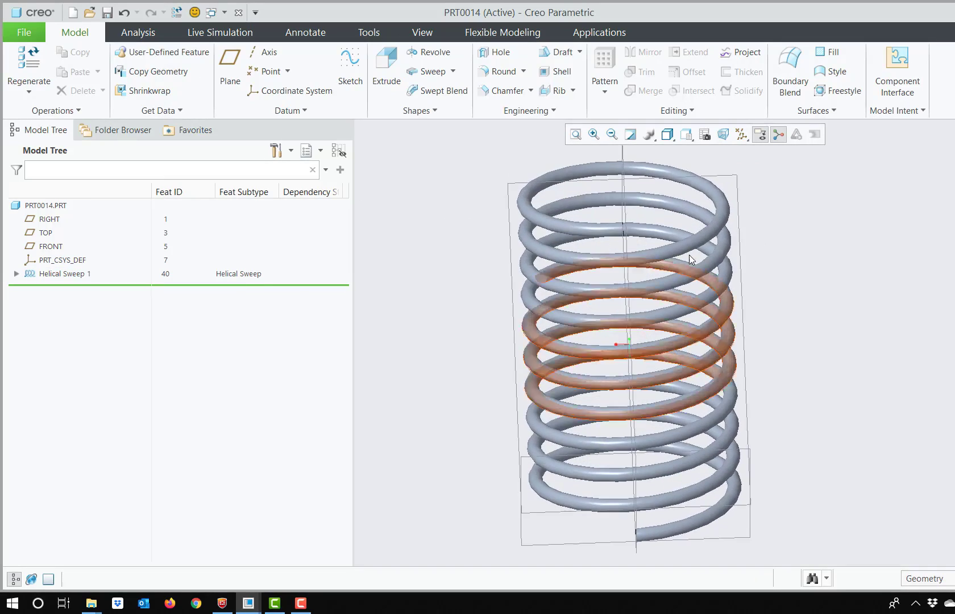
pyautogui.scroll(5, 718, 237)
pyautogui.scroll(-5, 721, 231)
pyautogui.moveTo(674, 217)
pyautogui.mouseDown(button='middle')
pyautogui.moveTo(683, 210)
pyautogui.moveTo(687, 241)
pyautogui.moveTo(646, 226)
pyautogui.moveTo(671, 234)
pyautogui.mouseUp(button='middle')
pyautogui.scroll(-2, 690, 244)
pyautogui.scroll(1, 685, 239)
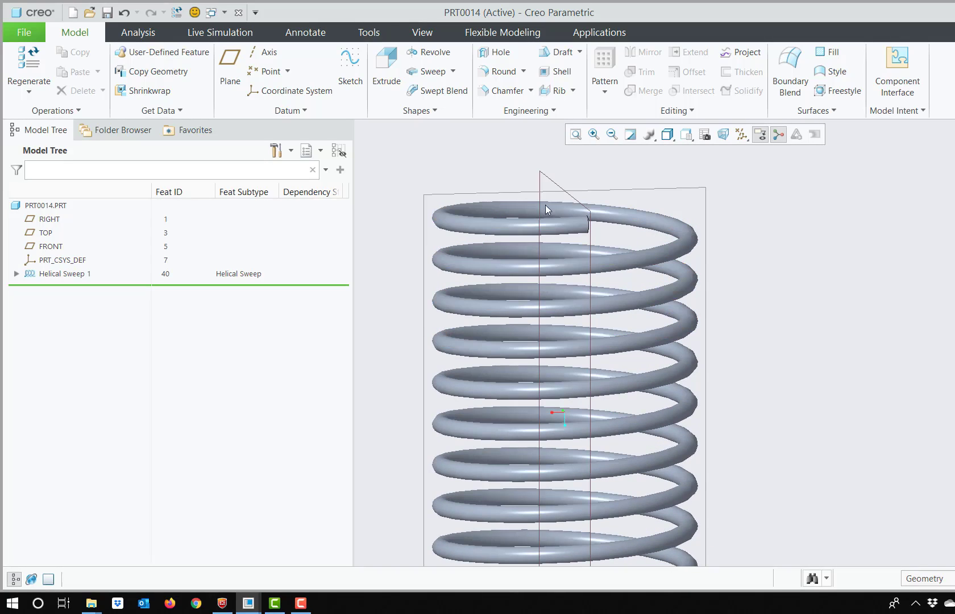
pyautogui.click(16, 273)
pyautogui.click(746, 139)
pyautogui.click(687, 137)
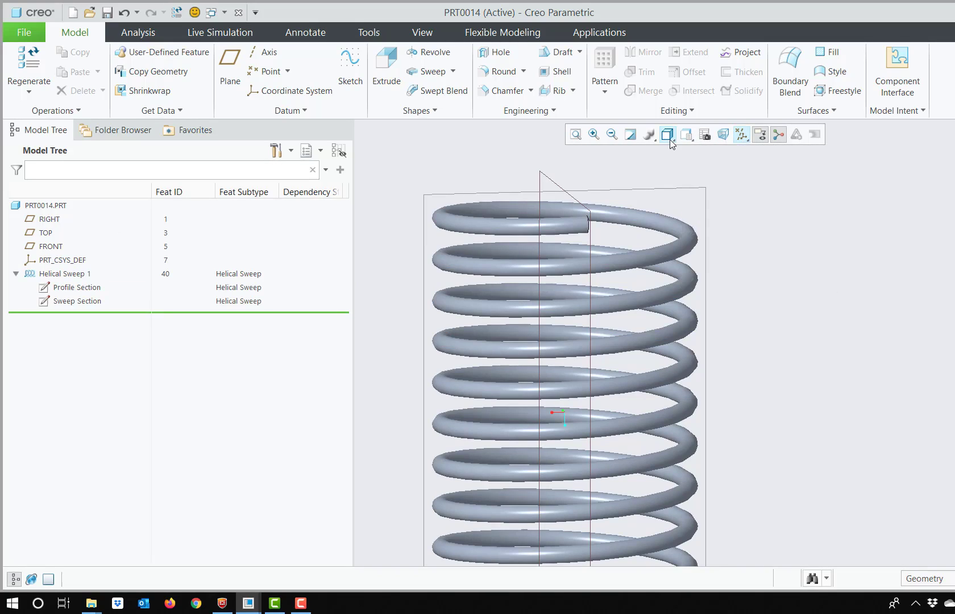
pyautogui.click(667, 134)
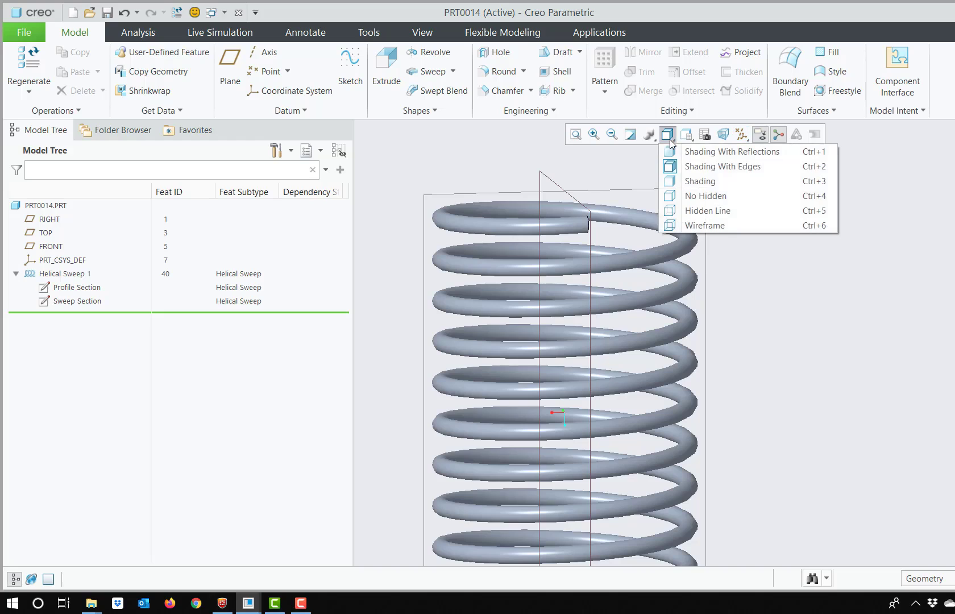
pyautogui.click(710, 225)
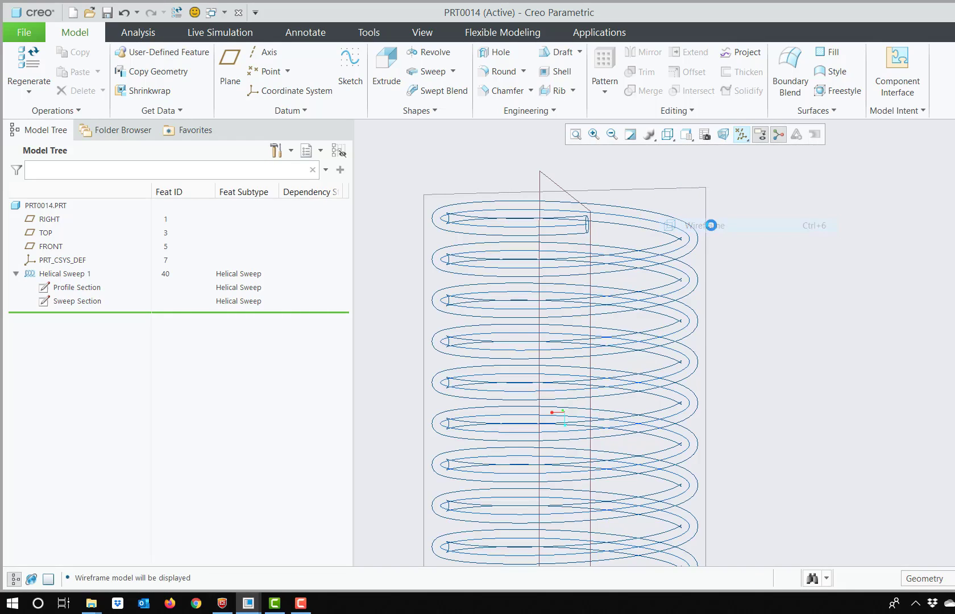
pyautogui.click(562, 230)
pyautogui.click(812, 247)
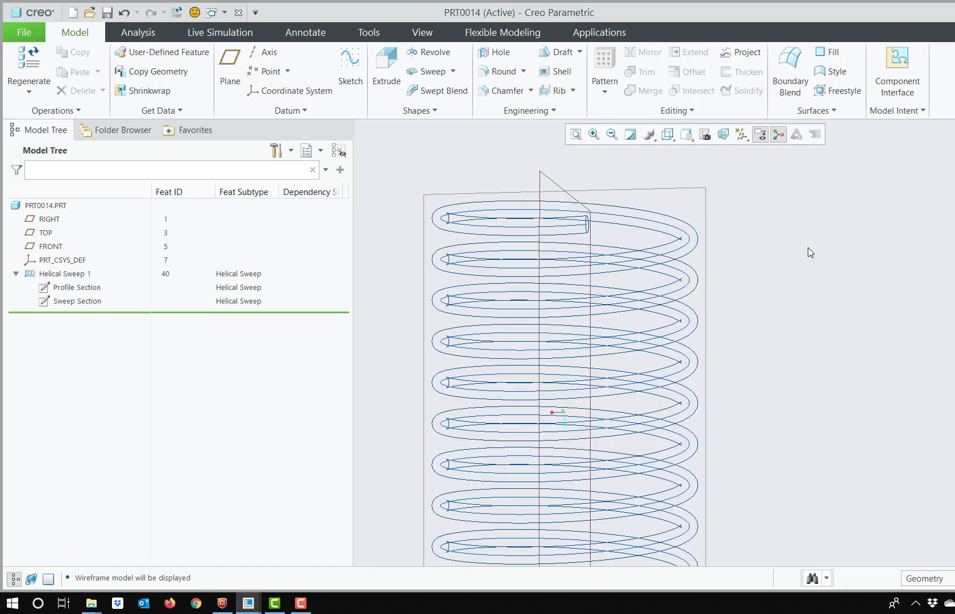
# Redefine the helical sweep with the helical trajectory curve turned off
pyautogui.click(67, 273)
pyautogui.click(91, 207)
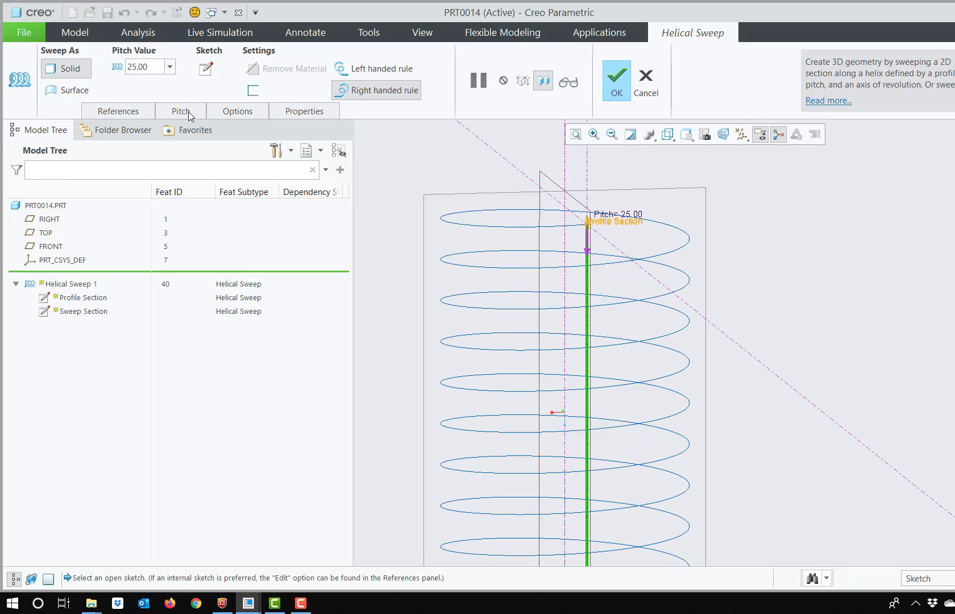
pyautogui.click(135, 112)
pyautogui.click(174, 309)
pyautogui.click(620, 90)
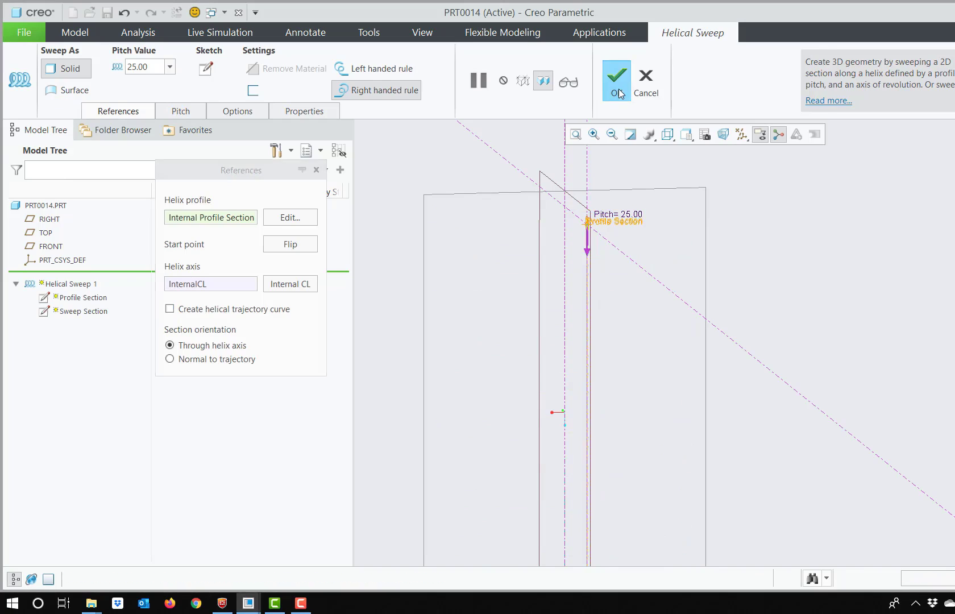
pyautogui.click(765, 254)
pyautogui.moveTo(758, 254); pyautogui.dragTo(686, 249, button='middle')
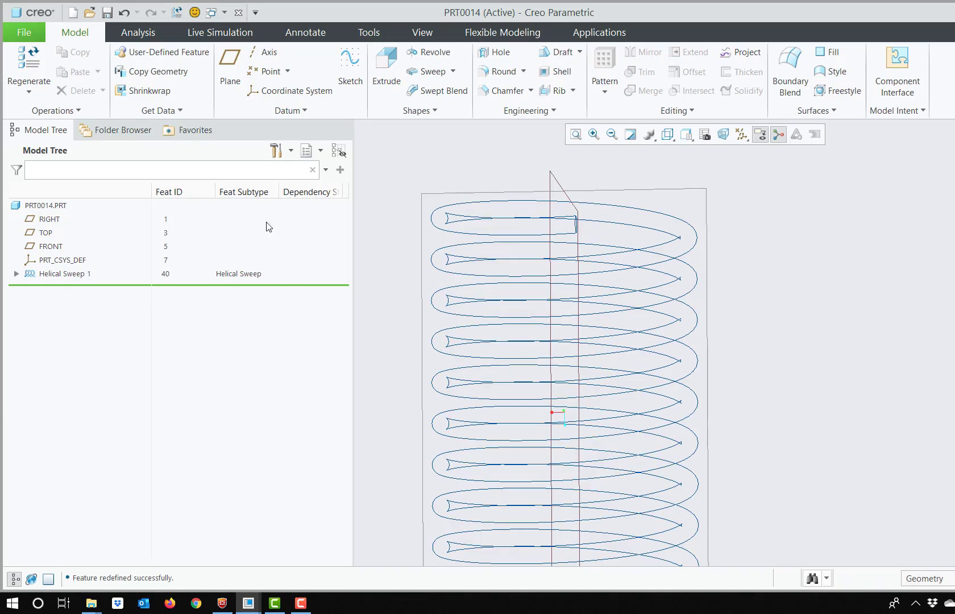
# Redefine the helical sweep with Create helical trajectory curve enabled
pyautogui.click(46, 275)
pyautogui.click(80, 202)
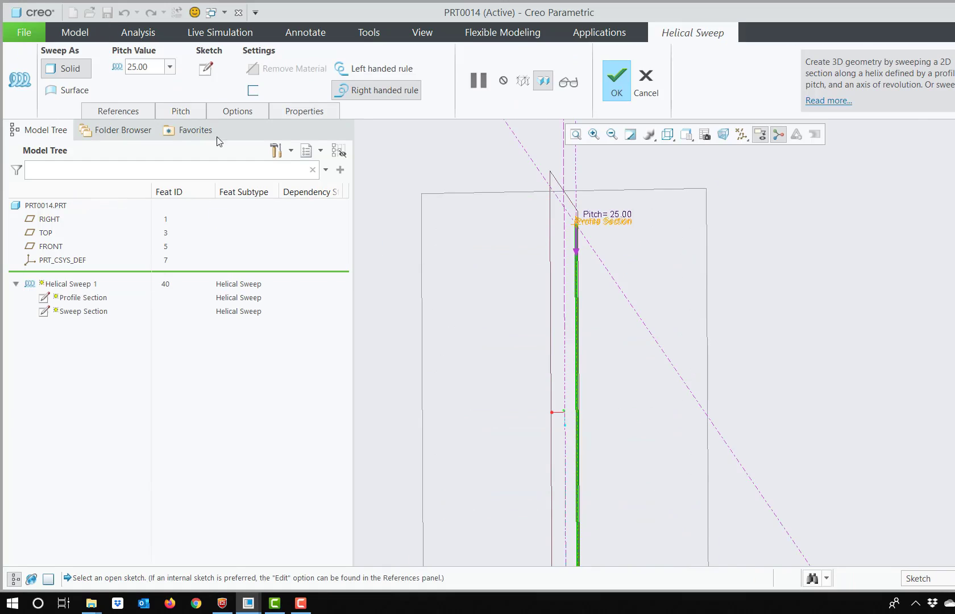
pyautogui.click(129, 111)
pyautogui.click(169, 309)
pyautogui.click(611, 91)
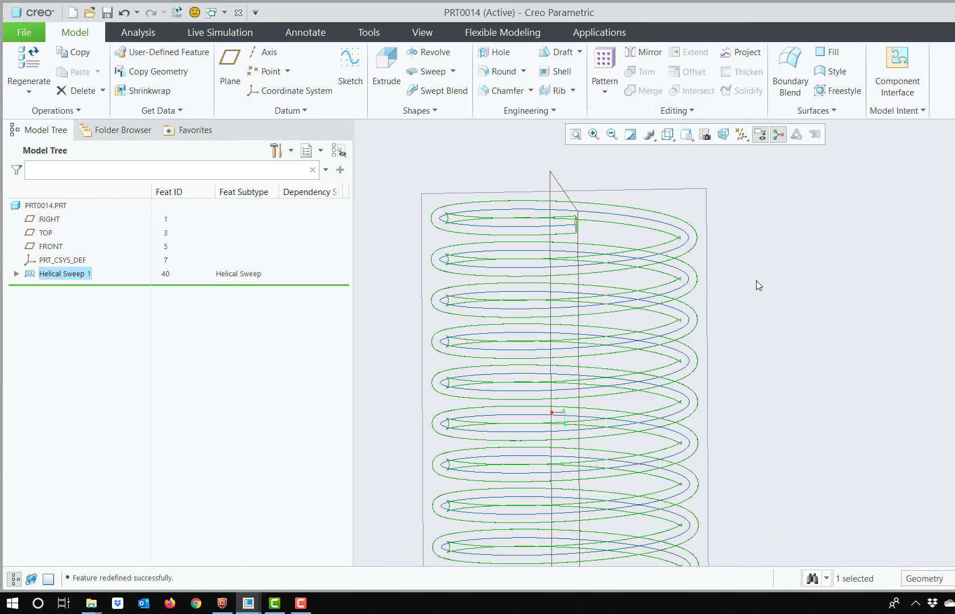
# Copy the helical trajectory curve inside the coil as a Copy Geometry feature and select that feature in the model tree
pyautogui.click(687, 239)
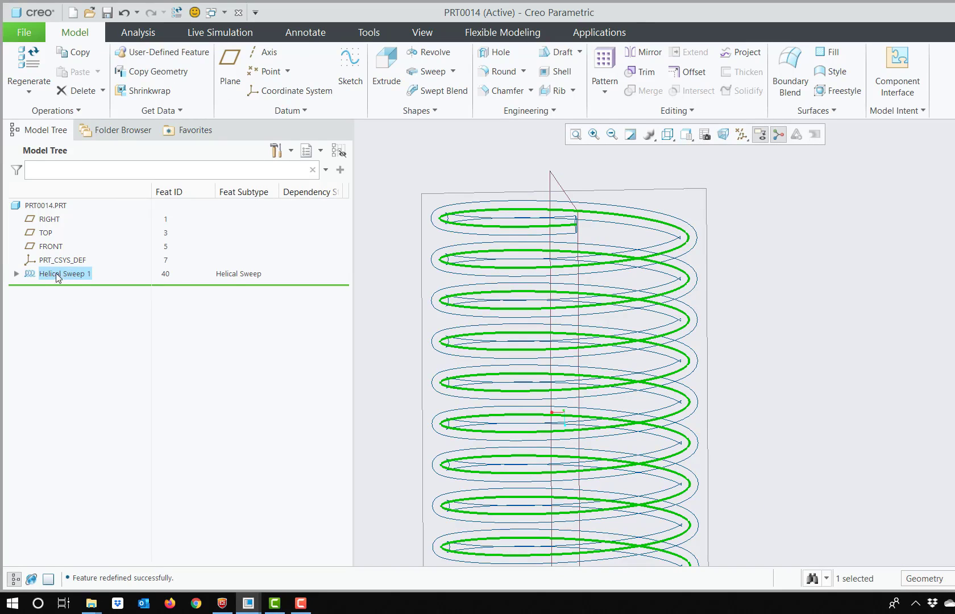
pyautogui.click(148, 73)
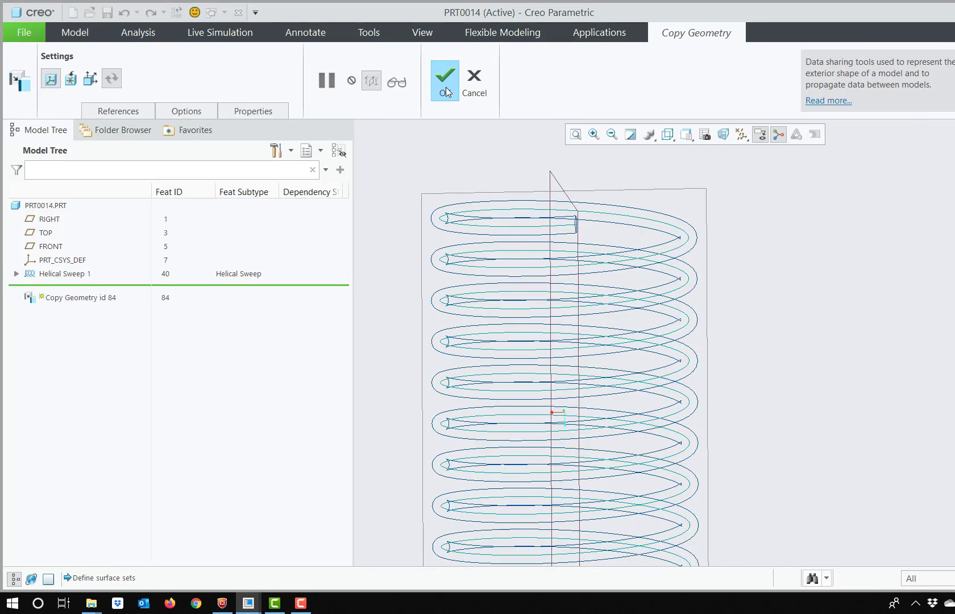
pyautogui.click(445, 88)
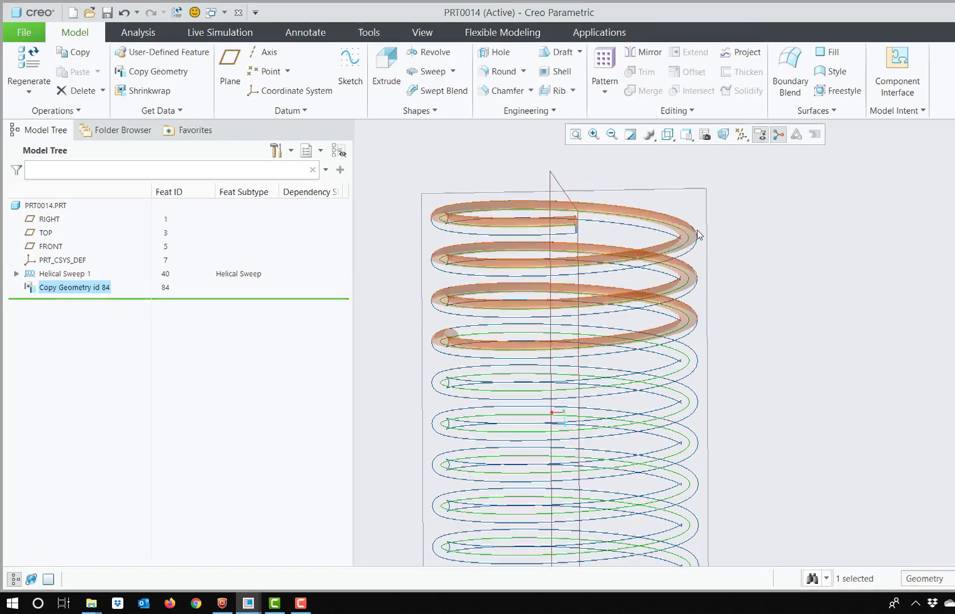
pyautogui.click(93, 315)
pyautogui.click(92, 289)
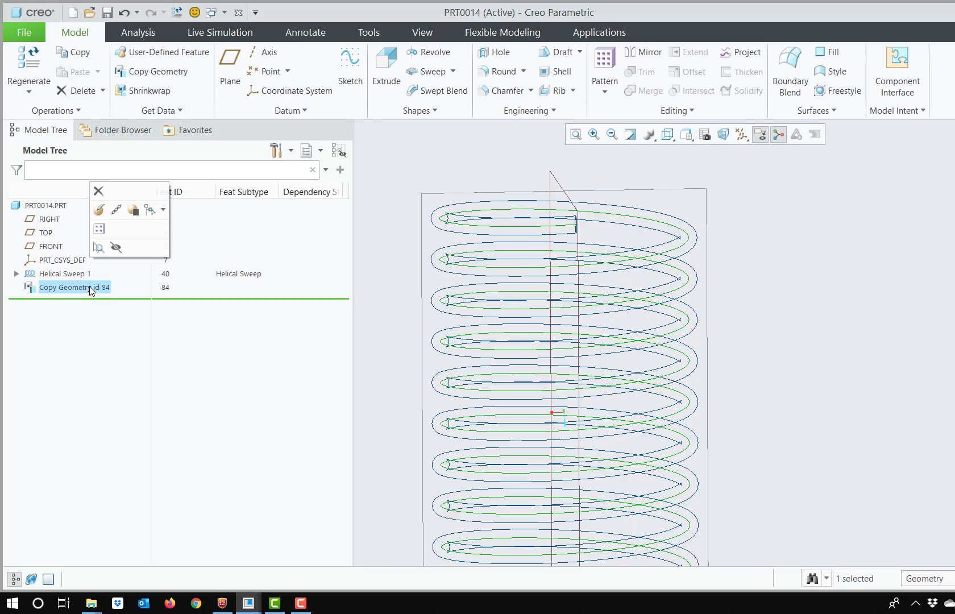
# Display the spring in Shading With Edges and select the copied curve feature in the model tree
pyautogui.scroll(2, 532, 342)
pyautogui.scroll(-2, 532, 343)
pyautogui.moveTo(451, 294)
pyautogui.mouseDown(button='middle')
pyautogui.moveTo(458, 315)
pyautogui.moveTo(490, 319)
pyautogui.moveTo(472, 277)
pyautogui.moveTo(518, 266)
pyautogui.moveTo(569, 281)
pyautogui.moveTo(549, 289)
pyautogui.moveTo(559, 299)
pyautogui.moveTo(541, 268)
pyautogui.mouseUp(button='middle')
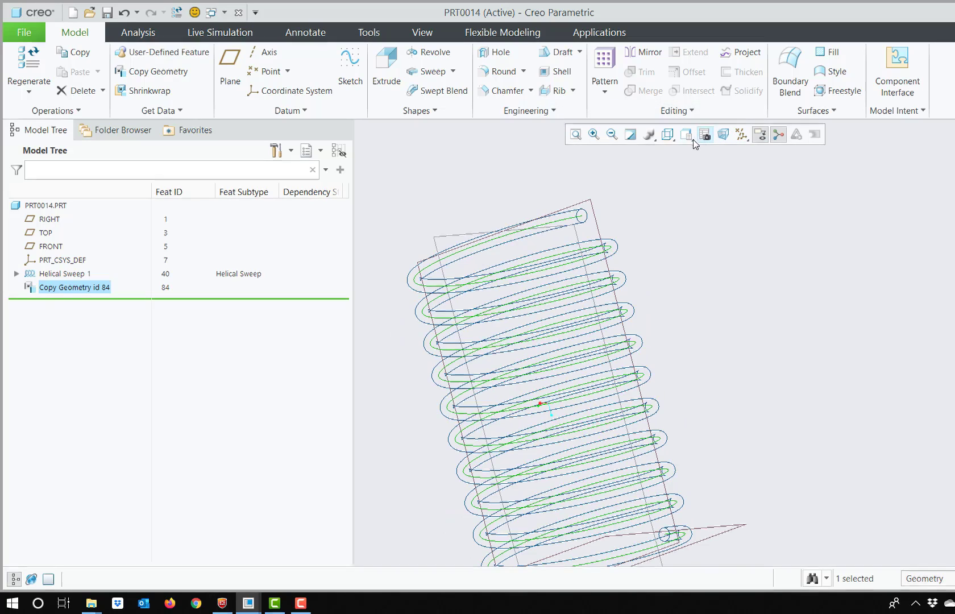
pyautogui.click(674, 139)
pyautogui.click(690, 164)
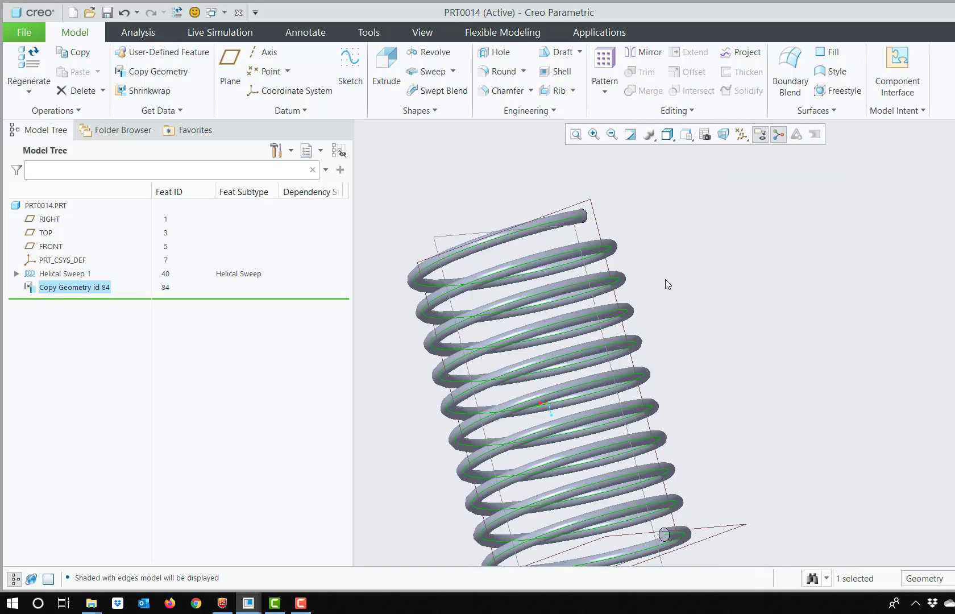
pyautogui.moveTo(642, 292); pyautogui.dragTo(541, 254, button='middle')
pyautogui.click(78, 287)
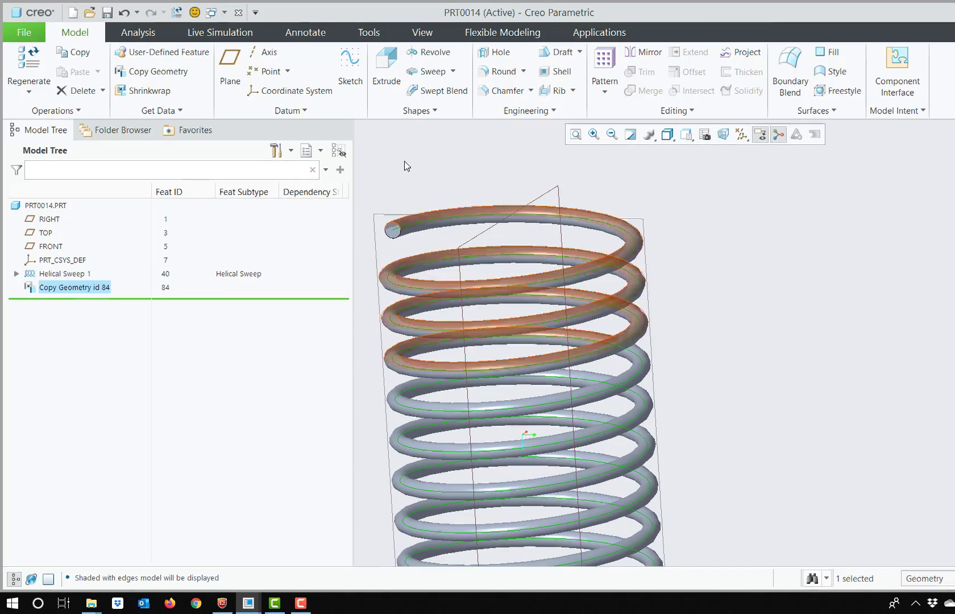
# Switch to the open VALVE.PRT model and turn off the display of datum points
pyautogui.click(224, 14)
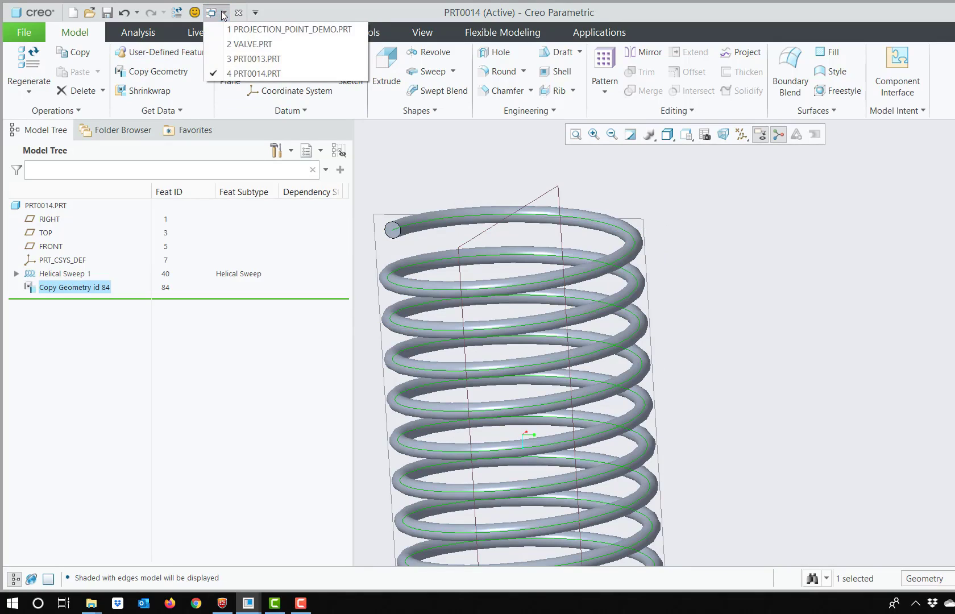
pyautogui.click(251, 44)
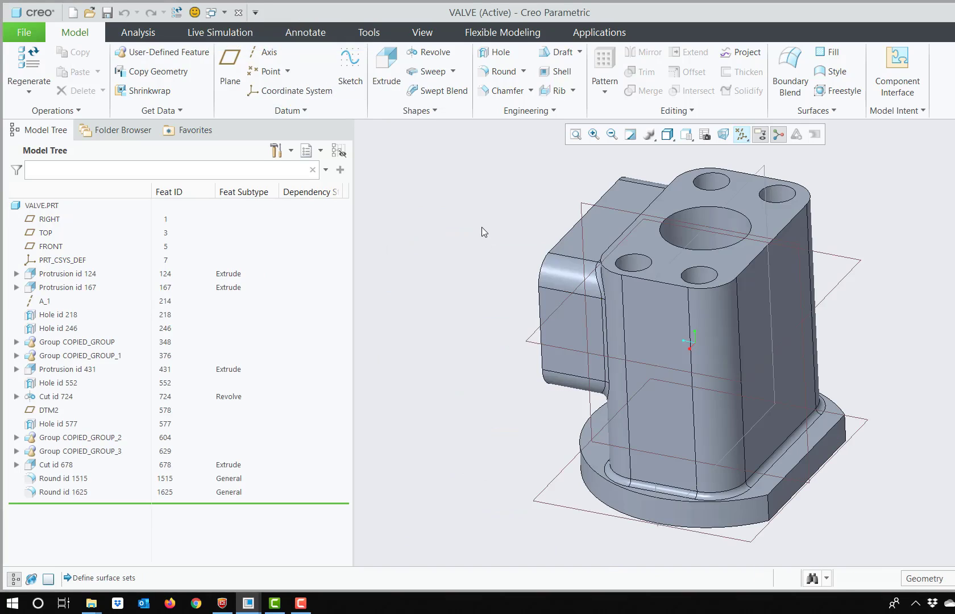
pyautogui.click(747, 141)
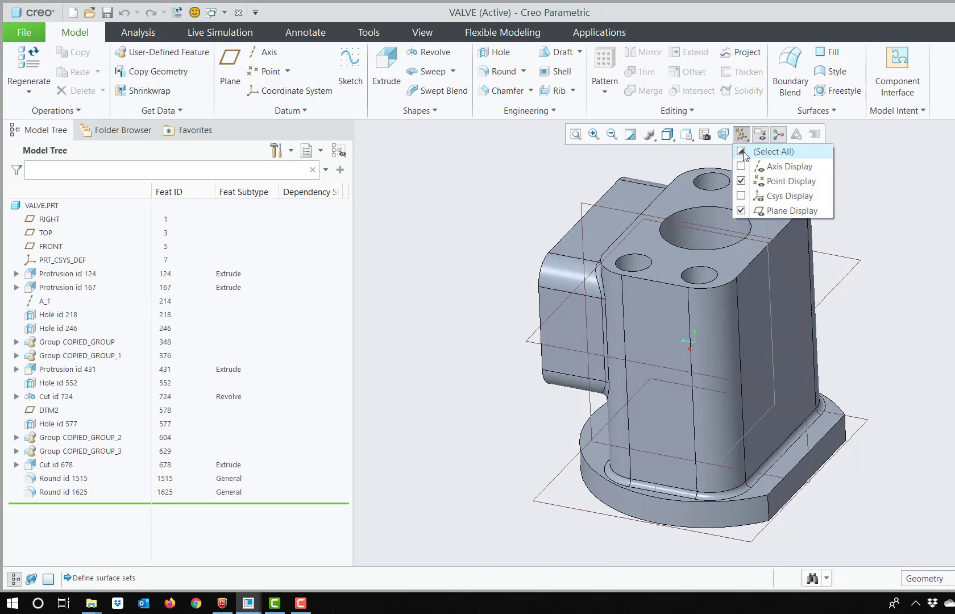
pyautogui.click(742, 182)
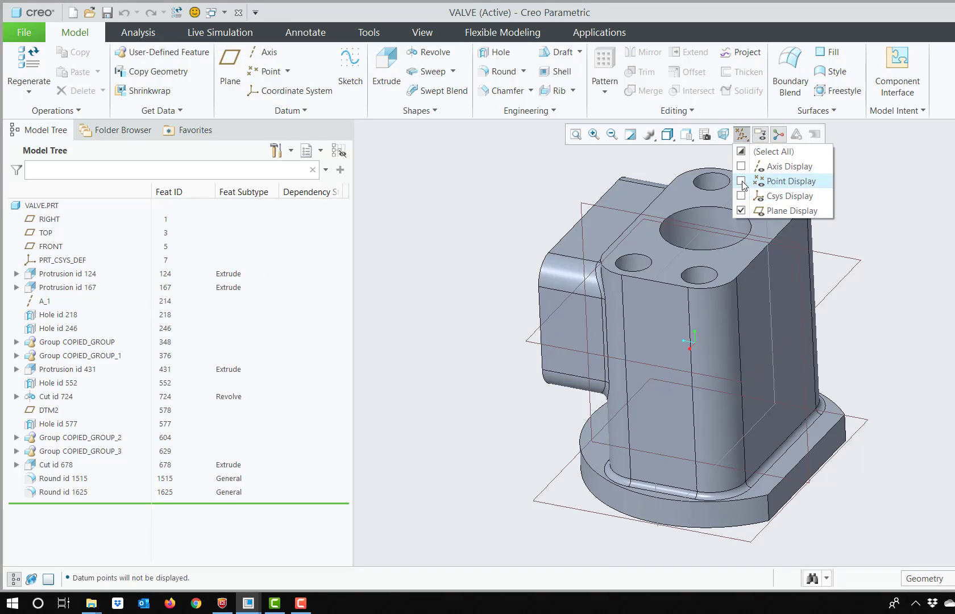
pyautogui.click(897, 201)
pyautogui.scroll(2, 885, 204)
pyautogui.scroll(-4, 879, 208)
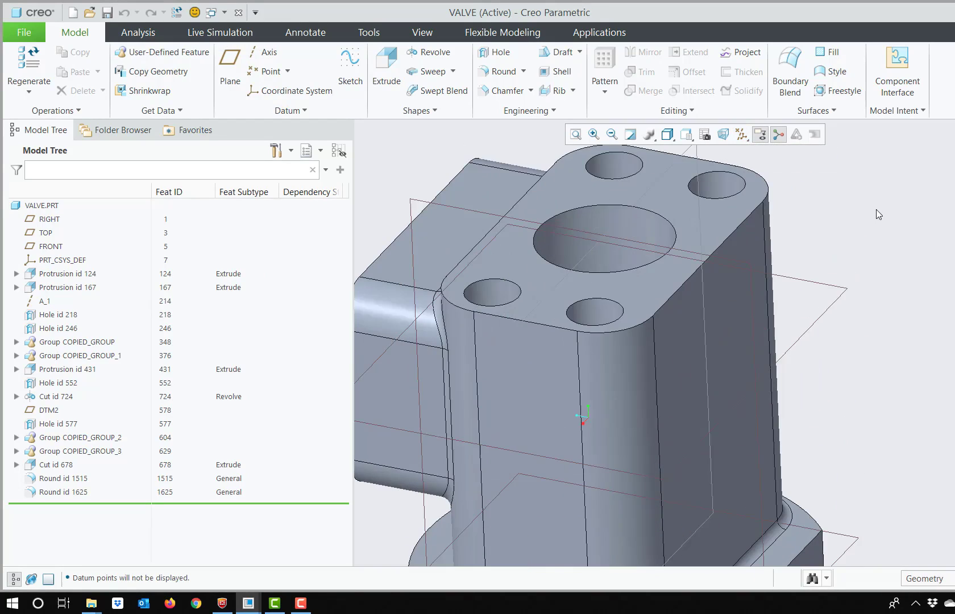
pyautogui.scroll(2, 860, 214)
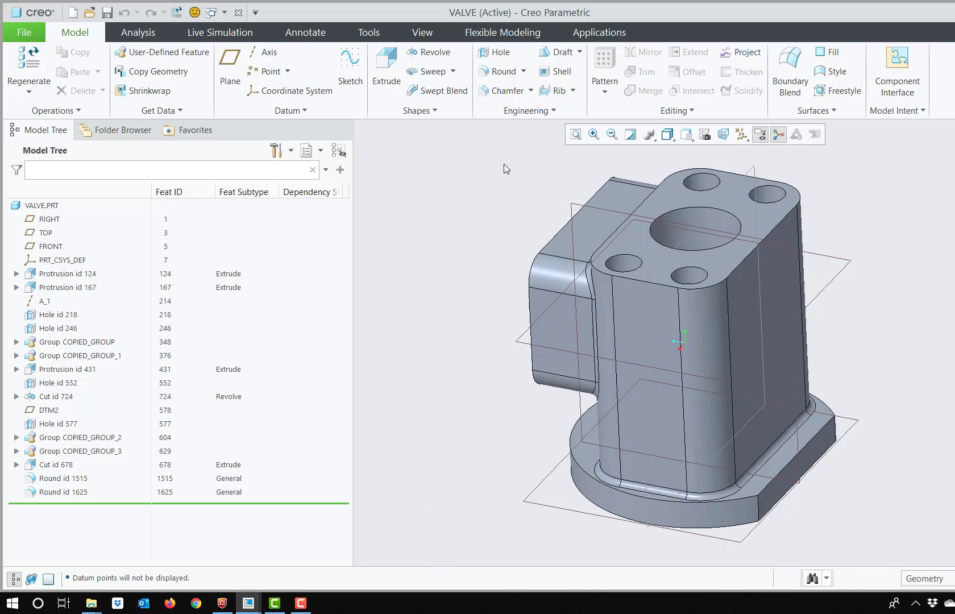
# Start a datum plane that references two adjacent flat side faces of the valve's main body
pyautogui.click(240, 70)
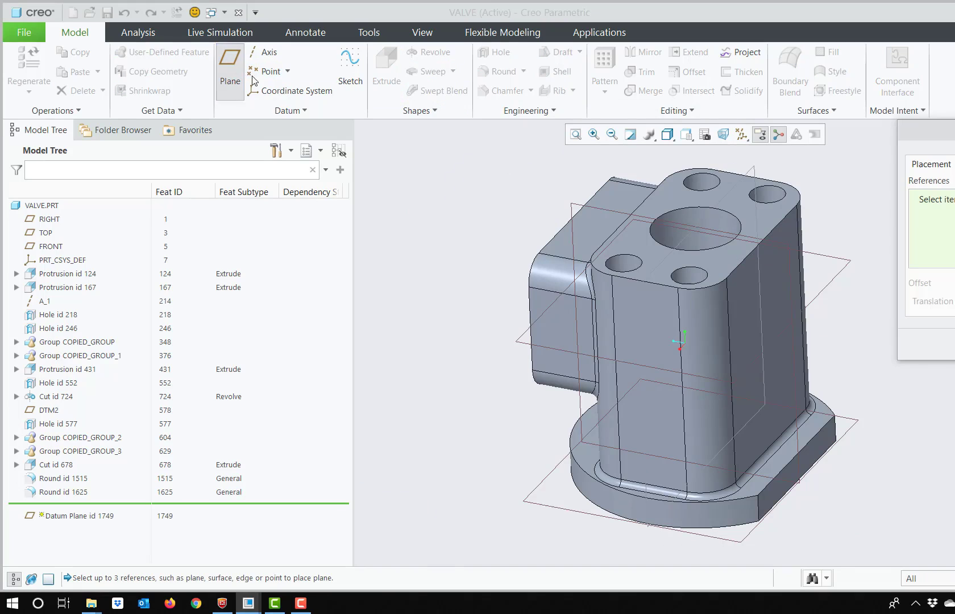
pyautogui.click(737, 320)
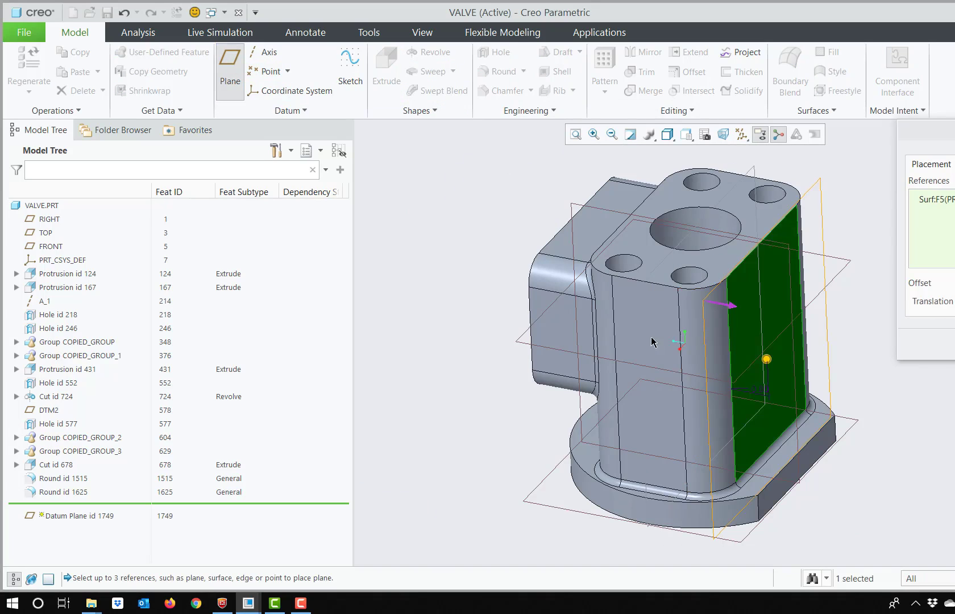
pyautogui.keyDown('ctrl'); pyautogui.click(644, 343); pyautogui.keyUp('ctrl')
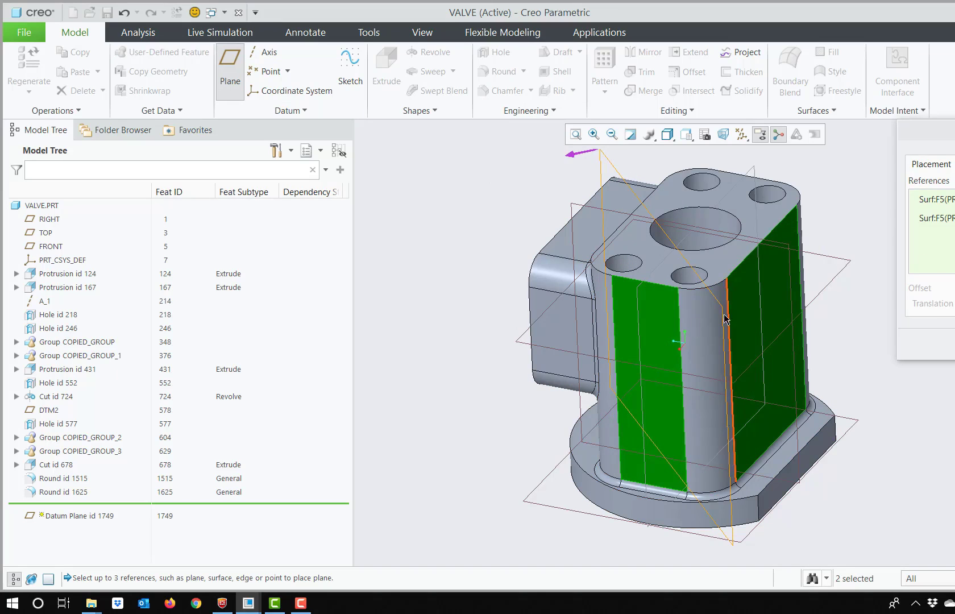
pyautogui.moveTo(674, 299); pyautogui.dragTo(714, 325, button='middle')
pyautogui.scroll(-2, 714, 325)
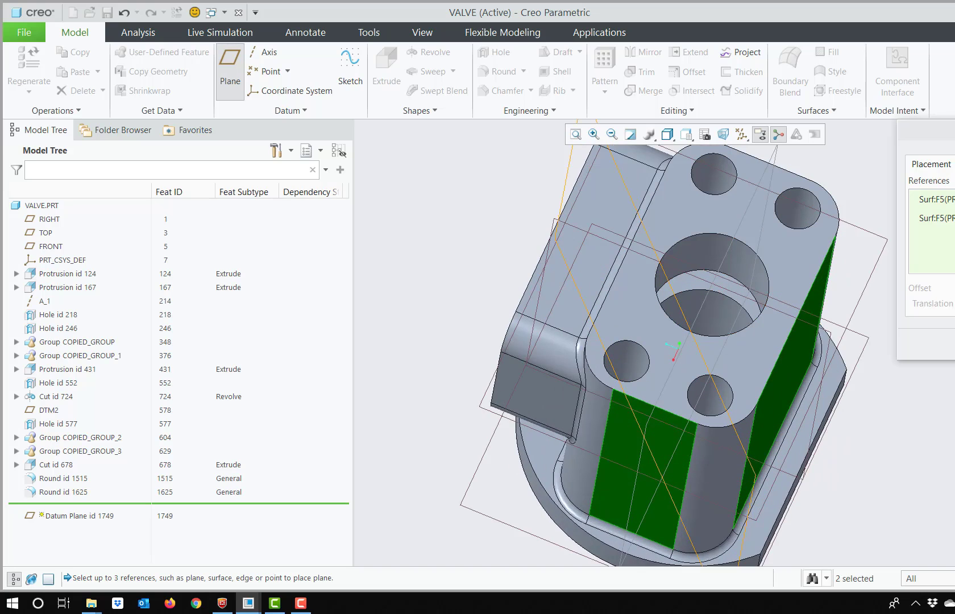
# Try the other bisecting orientation for the second face reference, return to the original diagonal one, and create the datum plane
pyautogui.click(943, 218)
pyautogui.click(953, 218)
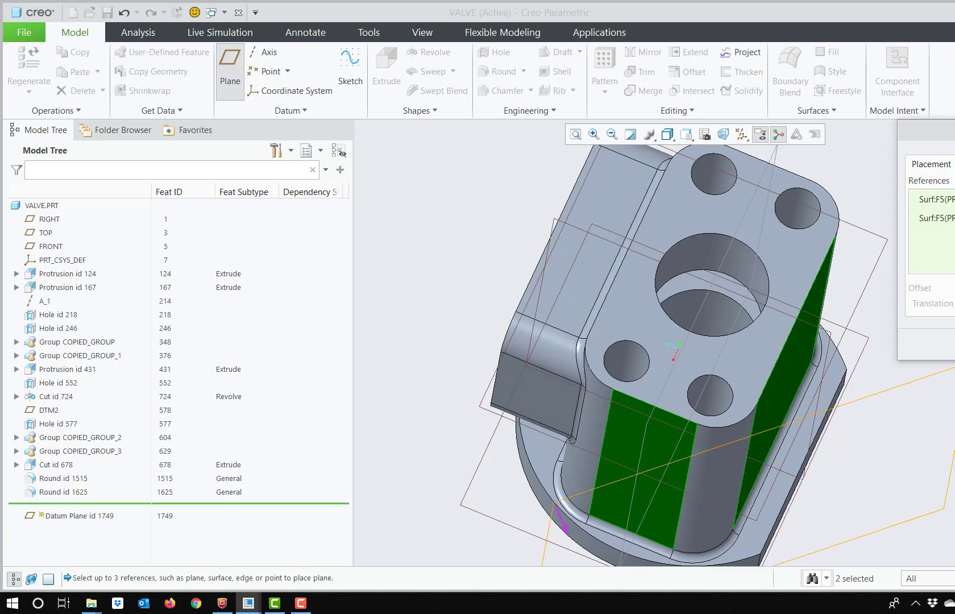
pyautogui.click(954, 219)
pyautogui.click(954, 228)
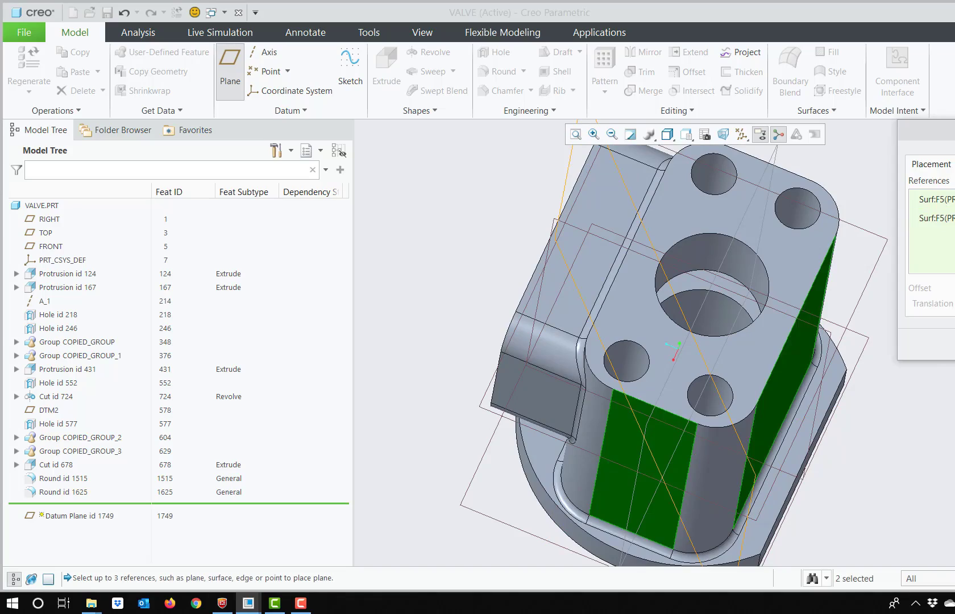
pyautogui.click(953, 344)
pyautogui.moveTo(837, 398); pyautogui.dragTo(891, 411, button='middle')
pyautogui.click(897, 384)
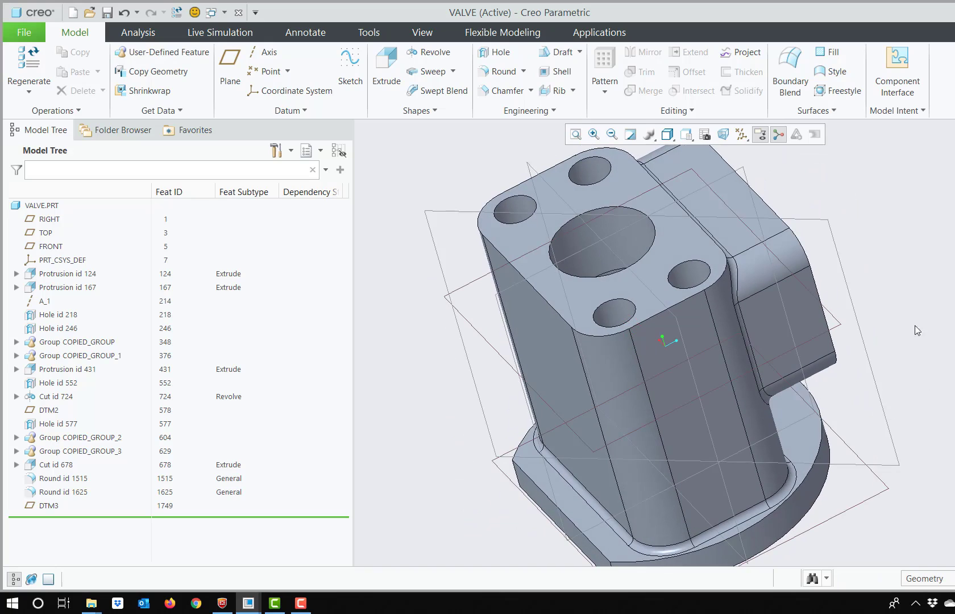
# Create a datum plane bisecting the flat front face of the side block and the long flat side face of the main body
pyautogui.click(230, 68)
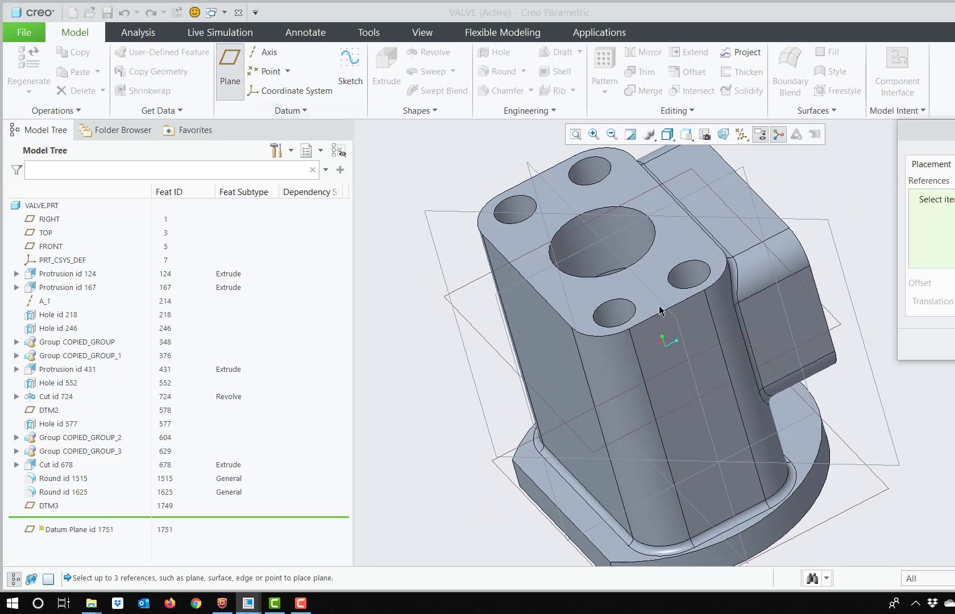
pyautogui.click(764, 335)
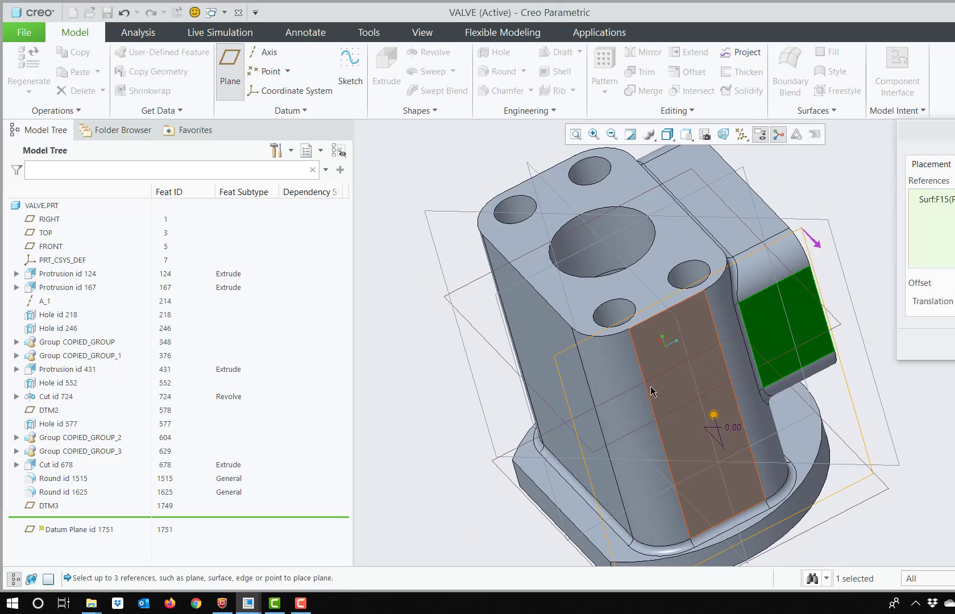
pyautogui.keyDown('ctrl'); pyautogui.click(581, 405); pyautogui.keyUp('ctrl')
pyautogui.moveTo(591, 407); pyautogui.dragTo(614, 415, button='middle')
pyautogui.moveTo(682, 387); pyautogui.dragTo(808, 396, button='middle')
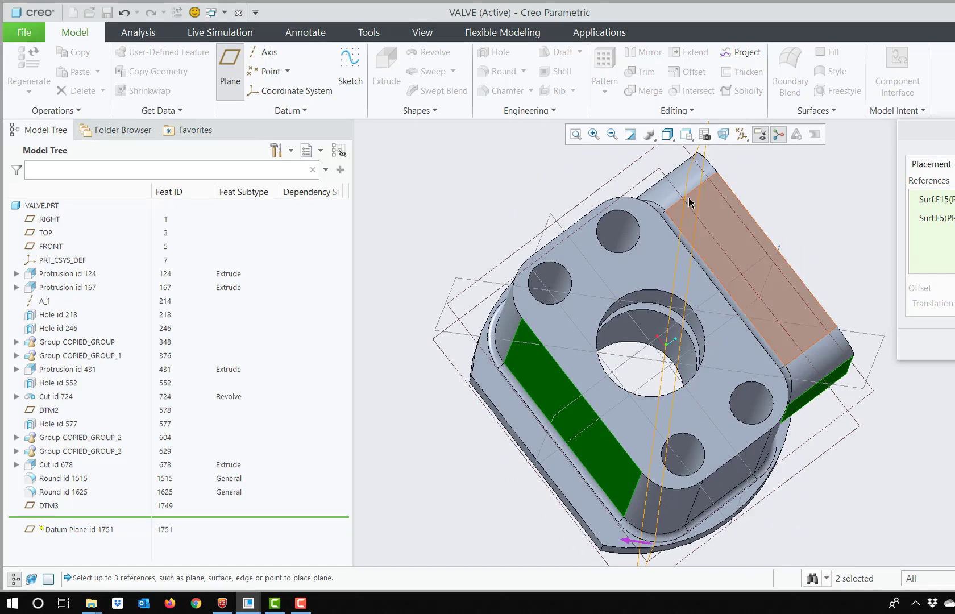
pyautogui.click(953, 344)
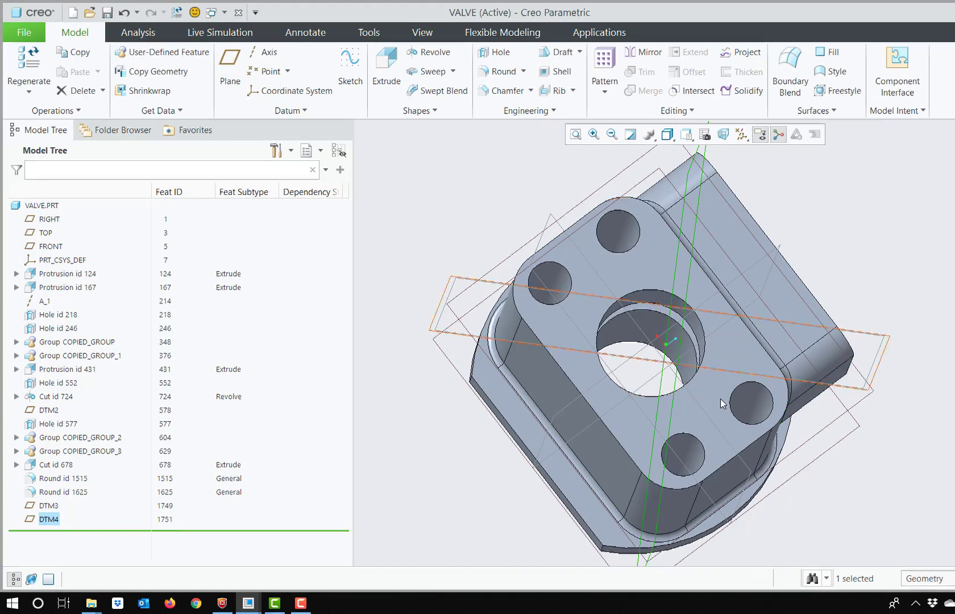
pyautogui.moveTo(752, 396); pyautogui.dragTo(733, 284, button='middle')
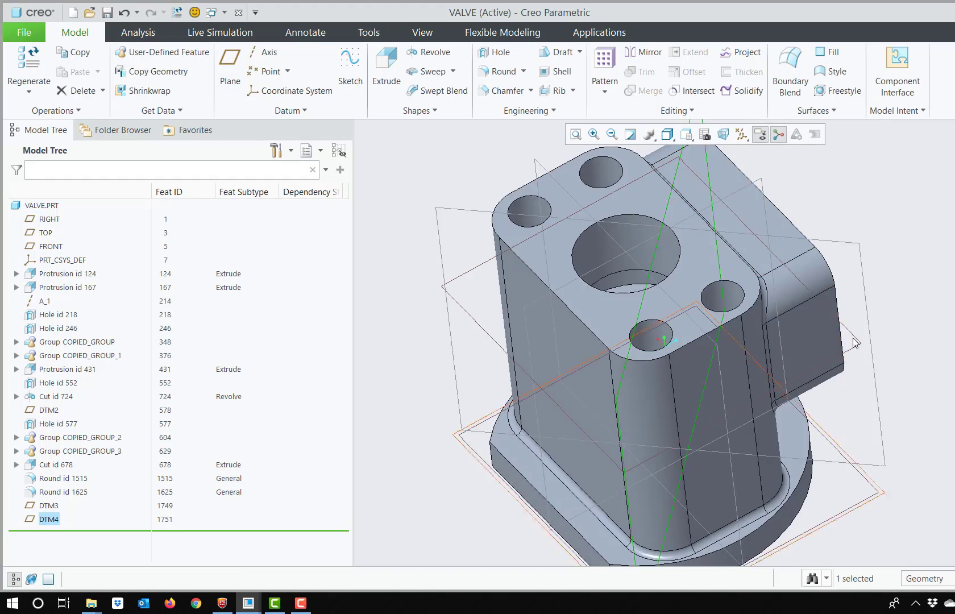
pyautogui.moveTo(759, 325); pyautogui.dragTo(742, 290, button='middle')
pyautogui.scroll(4, 742, 291)
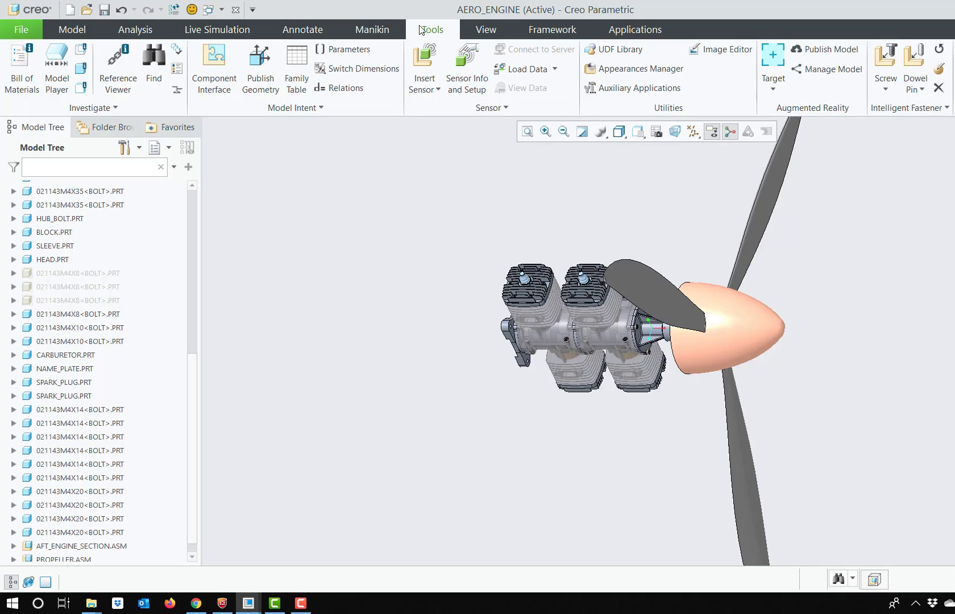
pyautogui.click(118, 63)
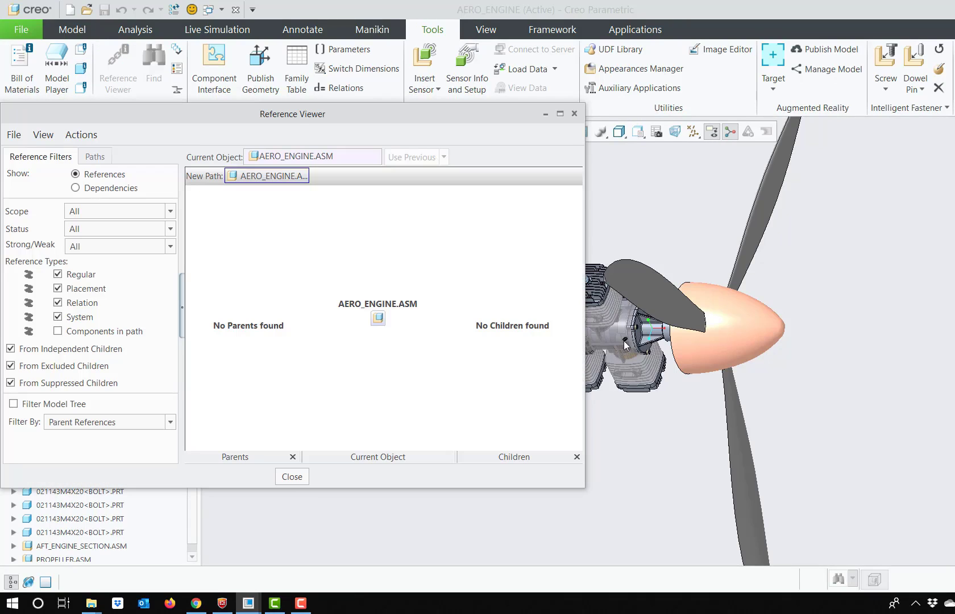
pyautogui.click(624, 339)
pyautogui.click(574, 114)
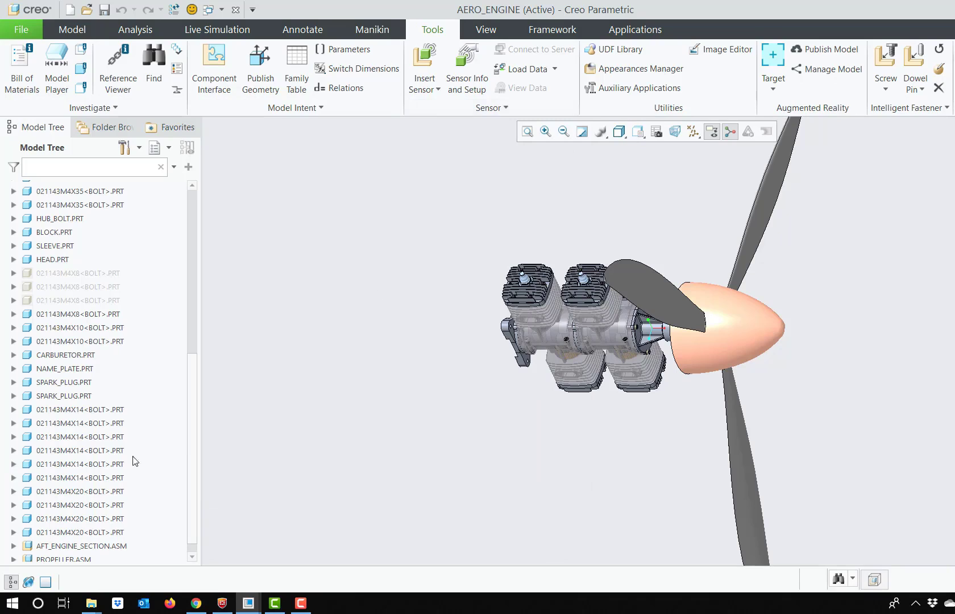
# Open the Reference Viewer for the third 021143M4X14 bolt in the model tree and zoom to its parent HEAD.PRT
pyautogui.click(69, 438)
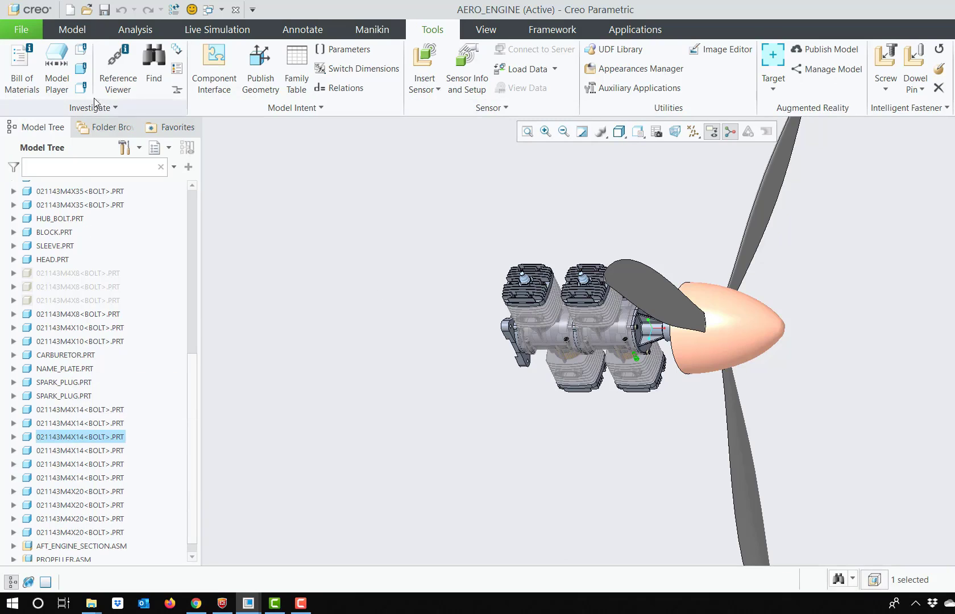
pyautogui.click(118, 82)
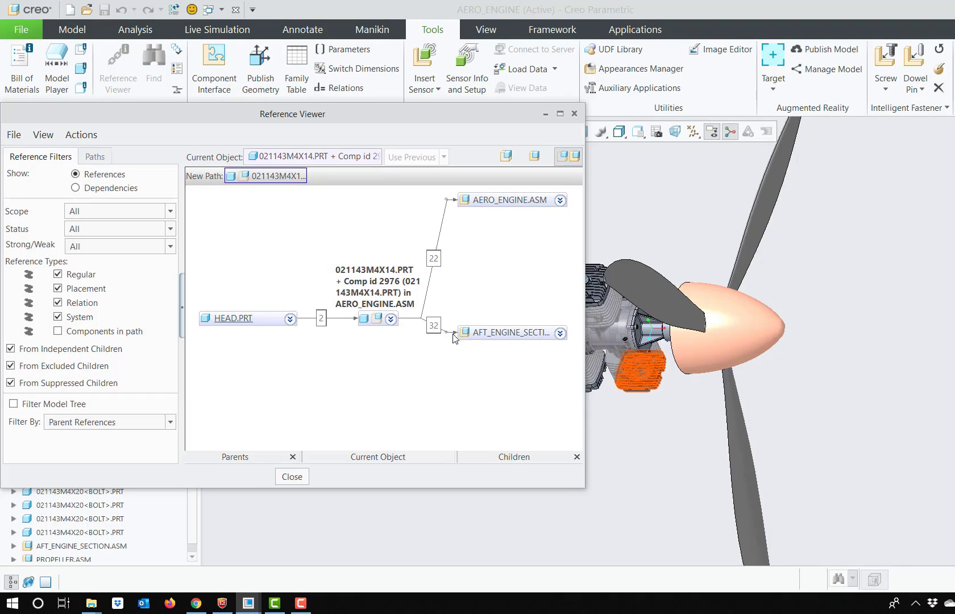
pyautogui.rightClick(251, 321)
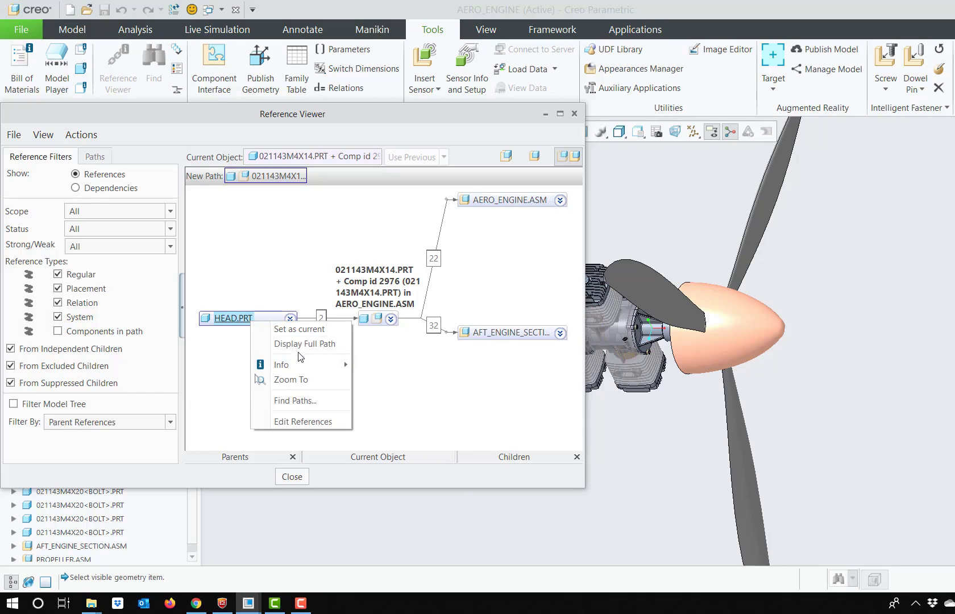
pyautogui.click(304, 379)
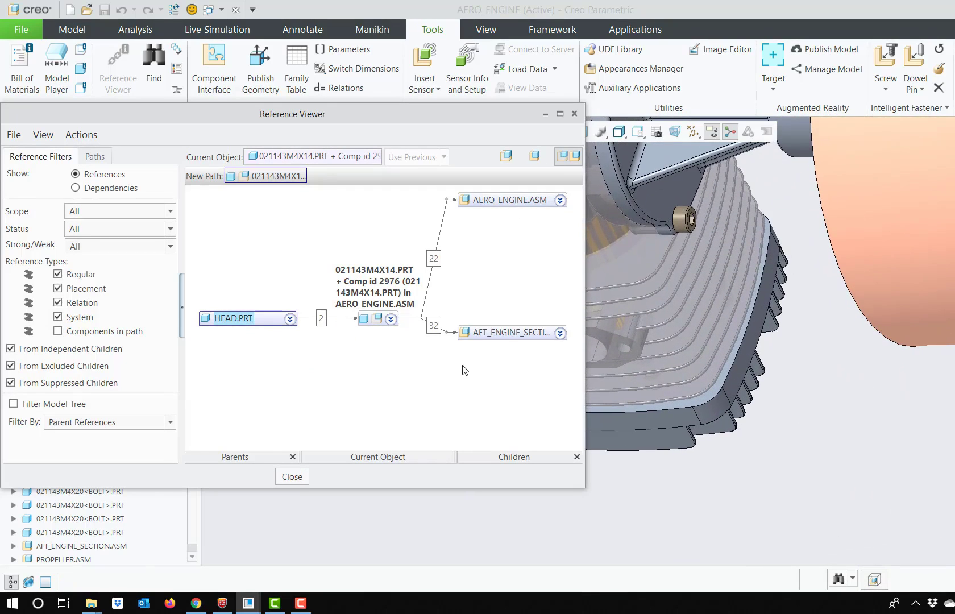
# Zoom to the bolt's child assembly AFT_ENGINE_SECTION.ASM and close the Reference Viewer
pyautogui.rightClick(506, 334)
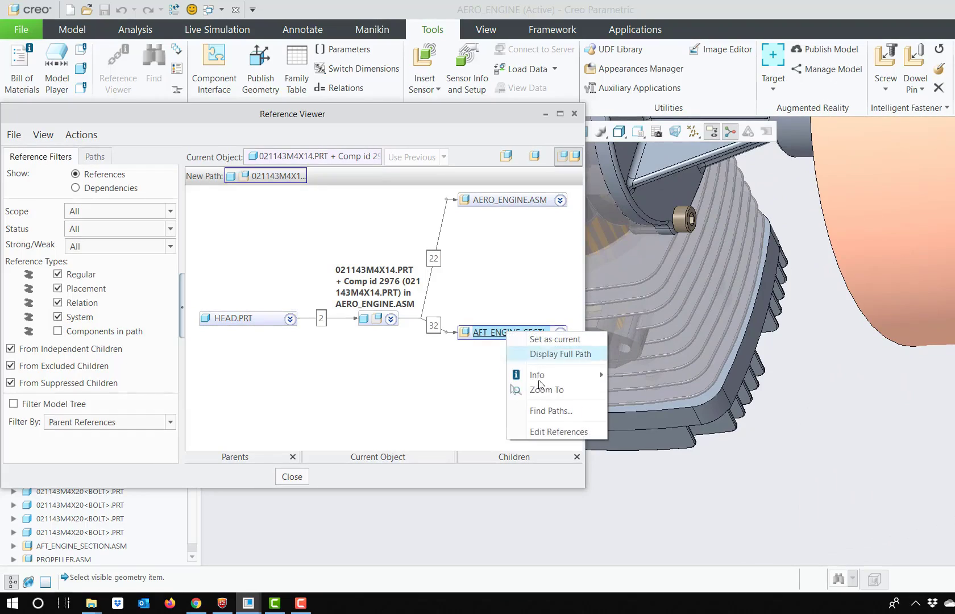
pyautogui.click(545, 389)
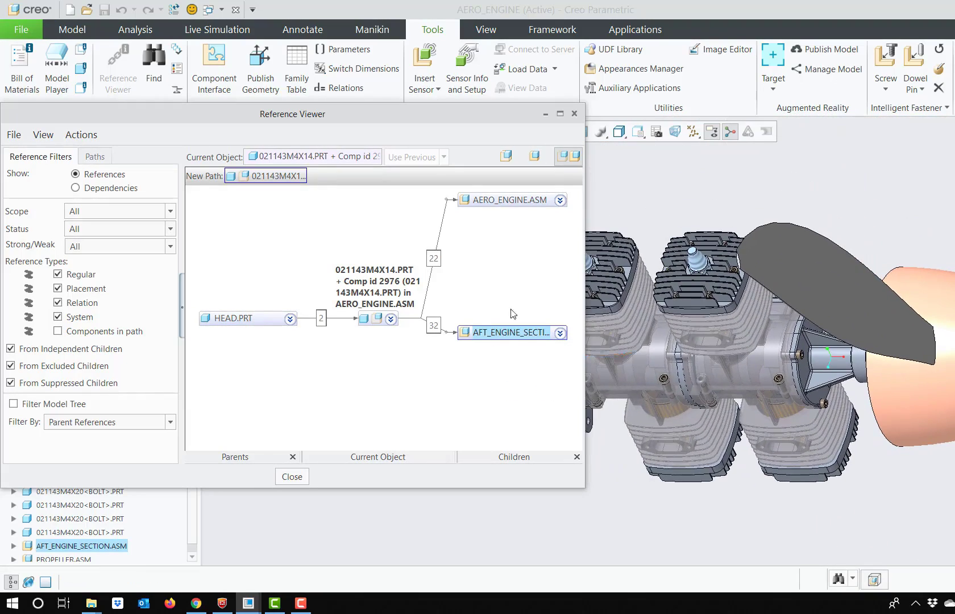
pyautogui.click(575, 114)
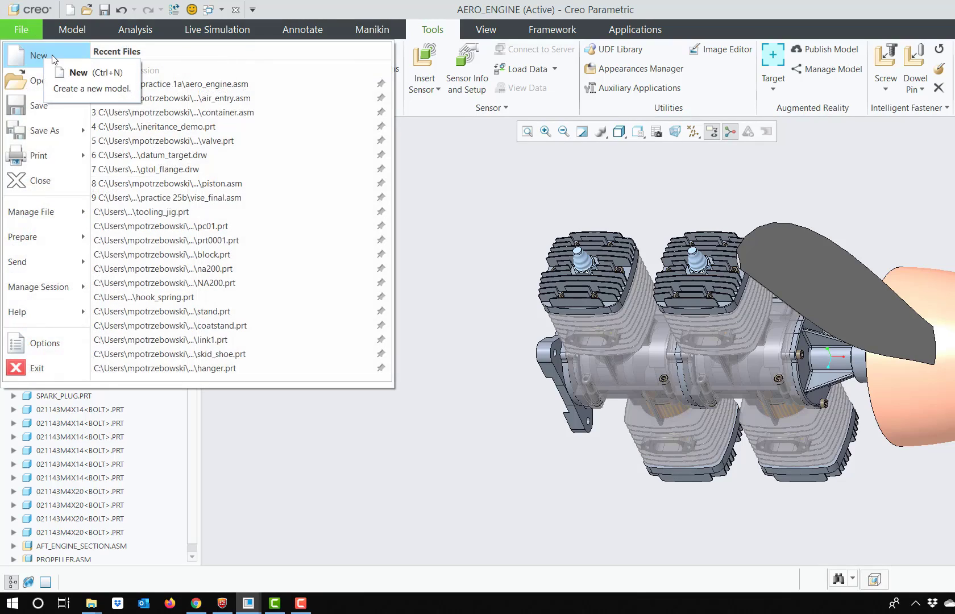
# Create a new solid part with the default name and template, and start a Merge/Inheritance feature in it
pyautogui.click(49, 60)
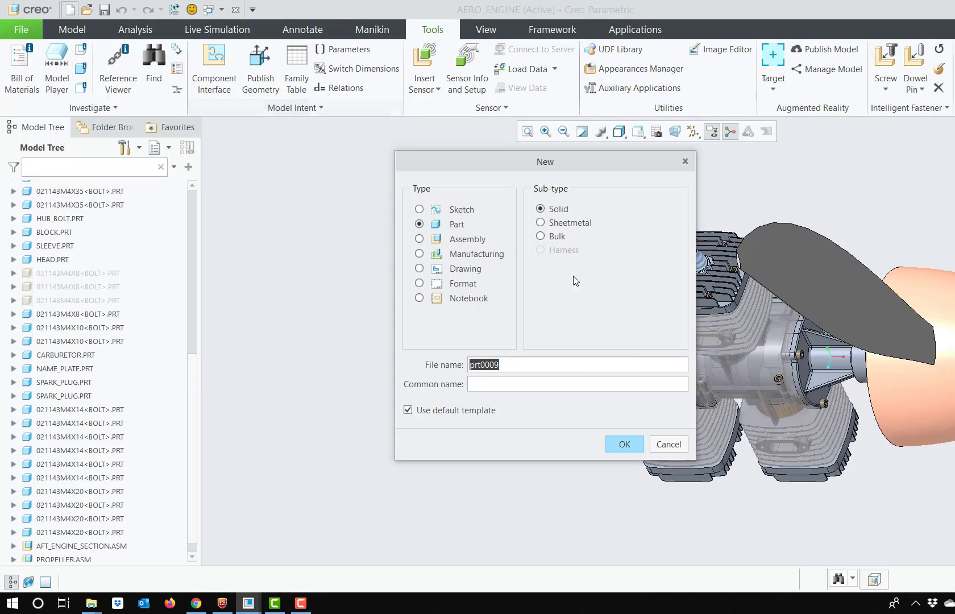
pyautogui.click(625, 444)
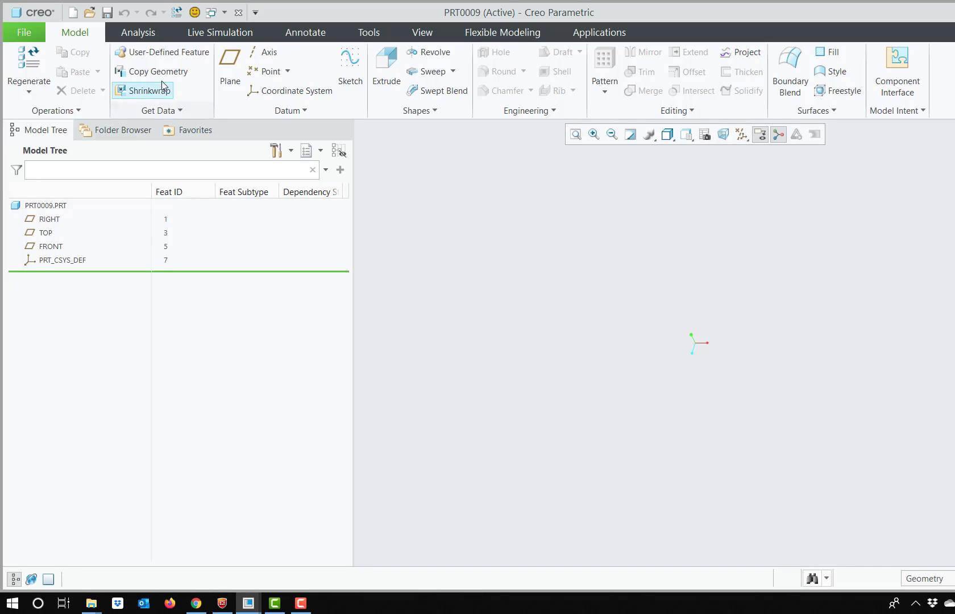
pyautogui.click(168, 112)
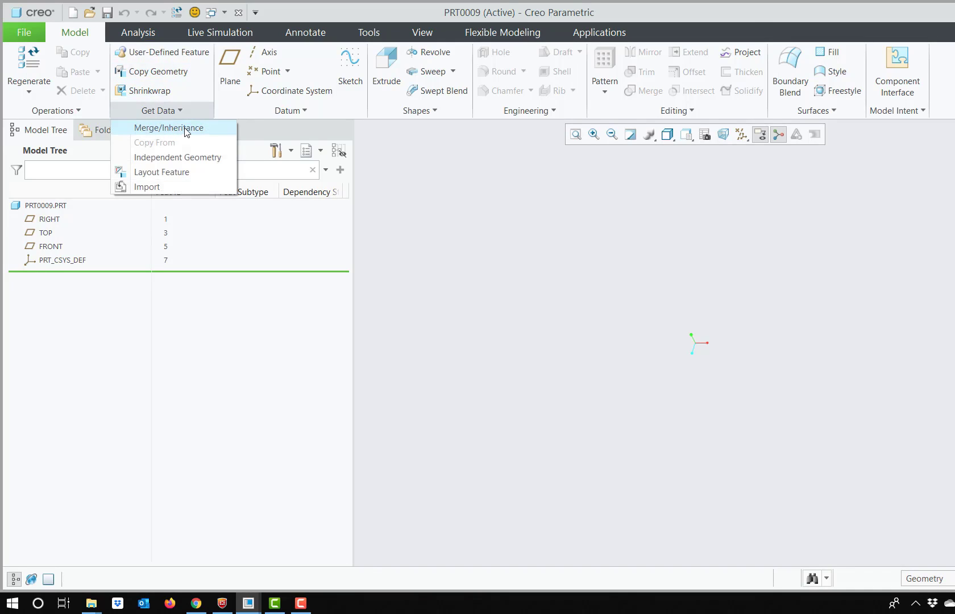
pyautogui.click(185, 130)
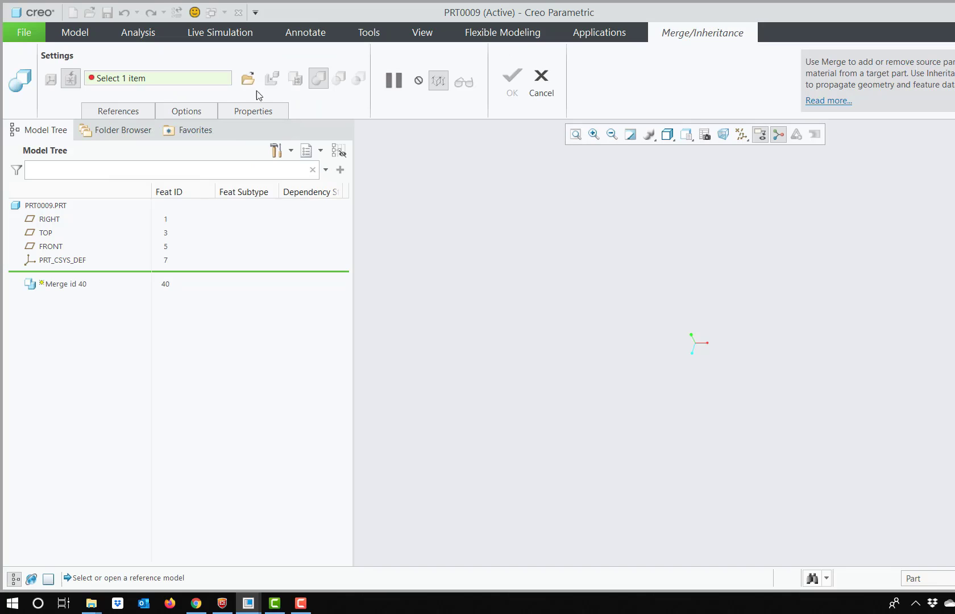
# Open ineritance_demo.prt from the Demo for Creo 6 Update folder on the Desktop as the feature's reference model
pyautogui.click(248, 85)
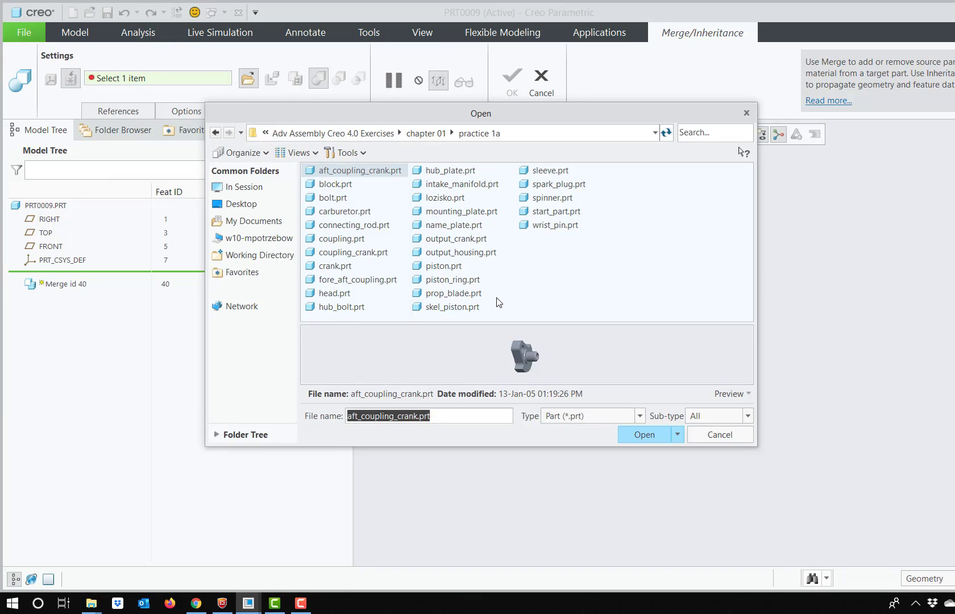
pyautogui.click(261, 203)
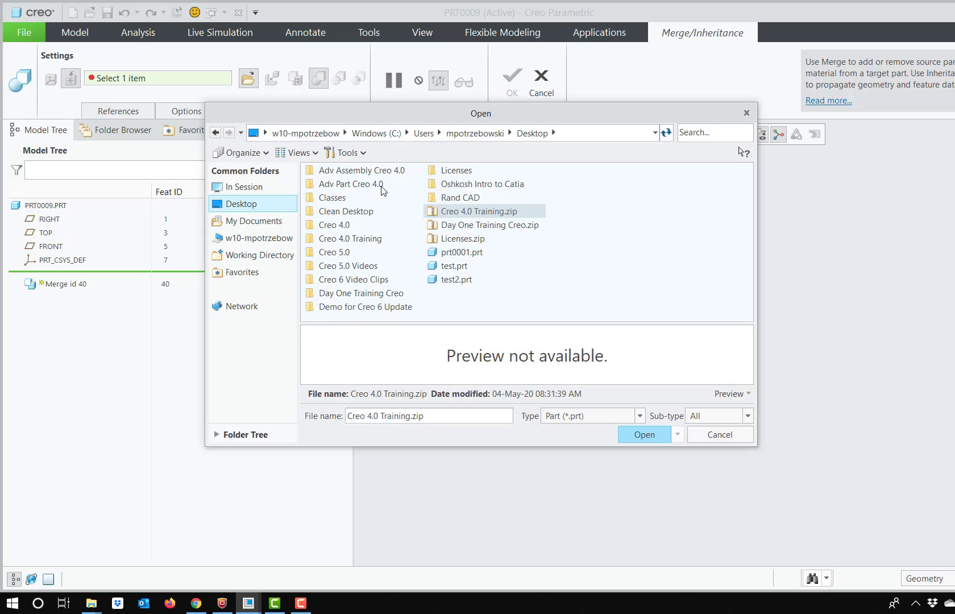
pyautogui.doubleClick(367, 307)
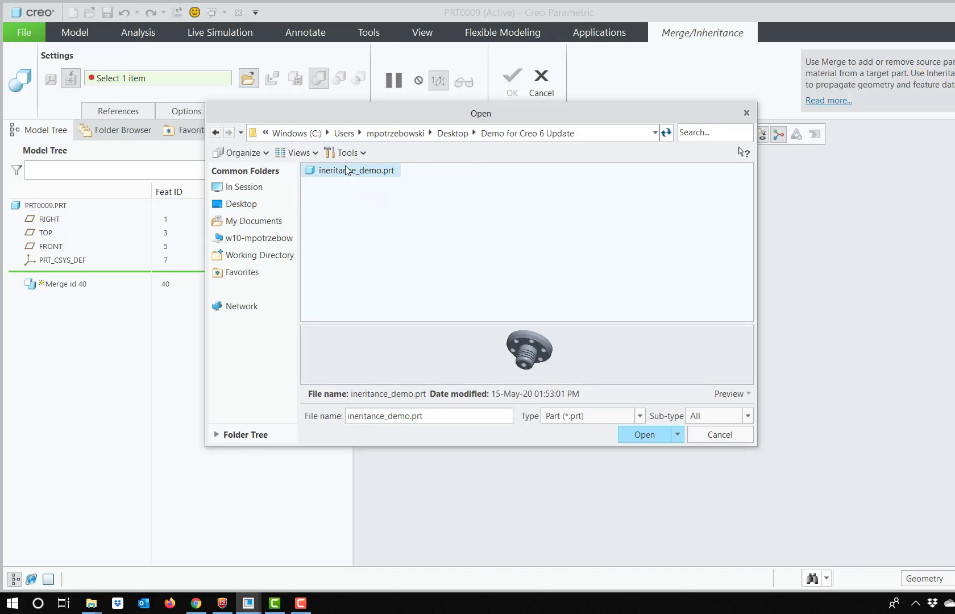
pyautogui.scroll(2, 544, 361)
pyautogui.scroll(-4, 535, 350)
pyautogui.moveTo(531, 358)
pyautogui.mouseDown(button='middle')
pyautogui.moveTo(511, 340)
pyautogui.moveTo(522, 297)
pyautogui.mouseUp(button='middle')
pyautogui.click(643, 434)
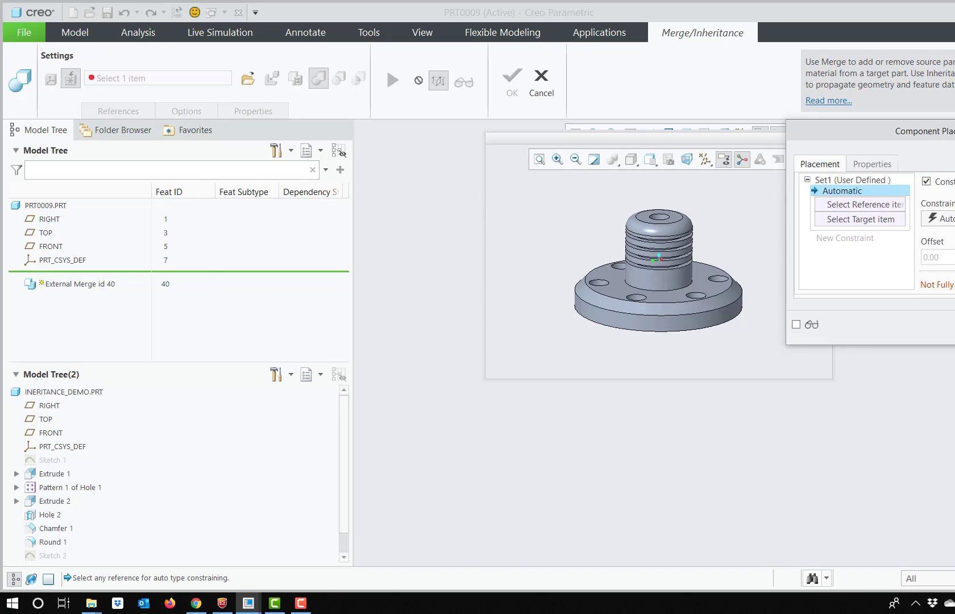
# Place the reference model with the Default constraint and accept the component placement
pyautogui.click(945, 218)
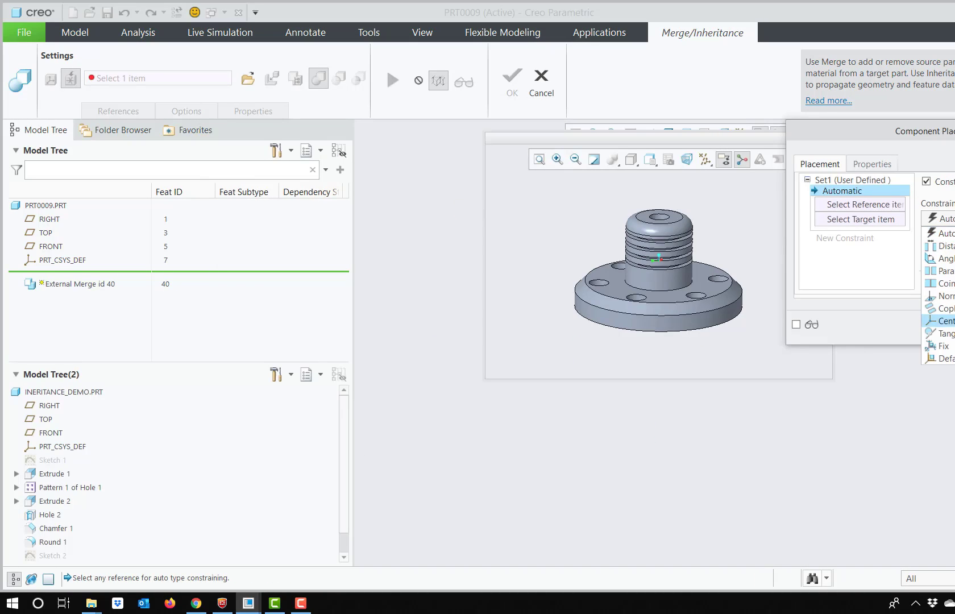
pyautogui.click(945, 358)
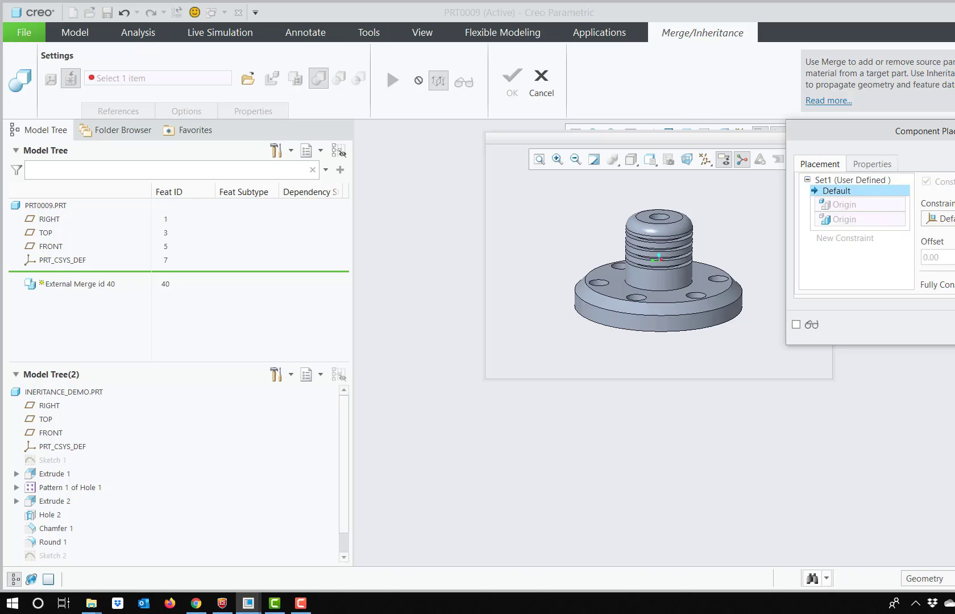
pyautogui.click(889, 331)
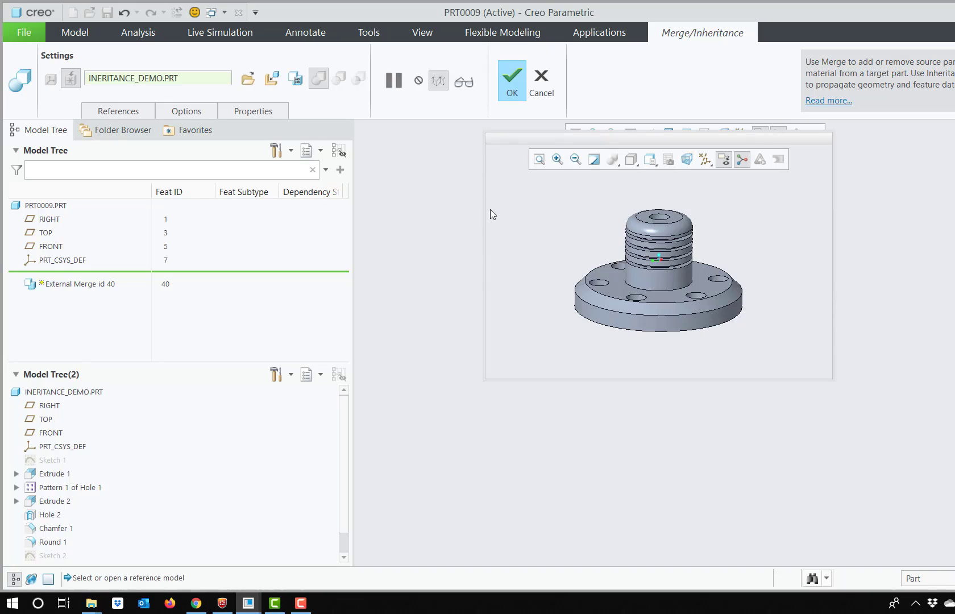
# Switch the feature from merge to inheritance and complete it in the new part
pyautogui.click(295, 80)
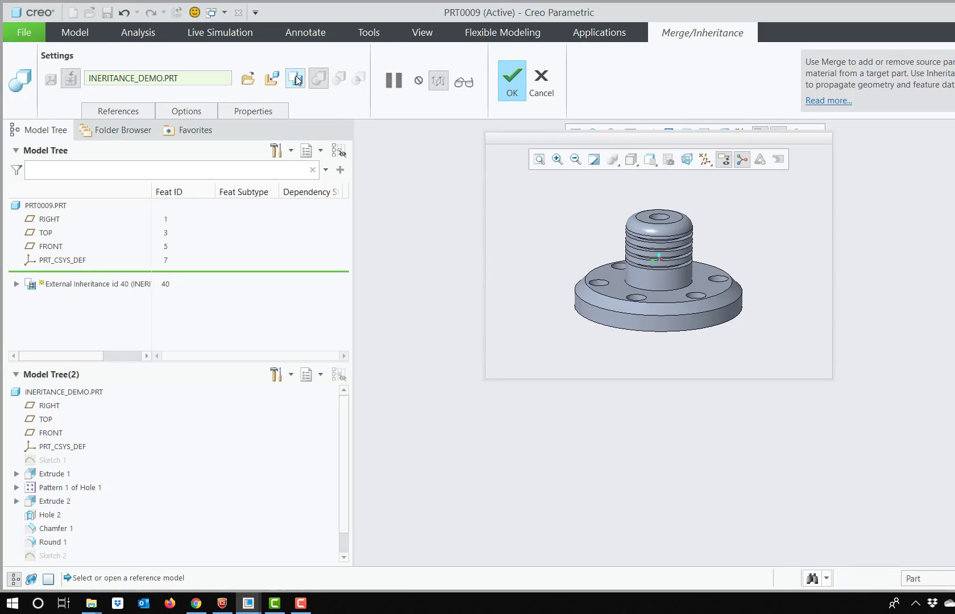
pyautogui.scroll(1, 668, 277)
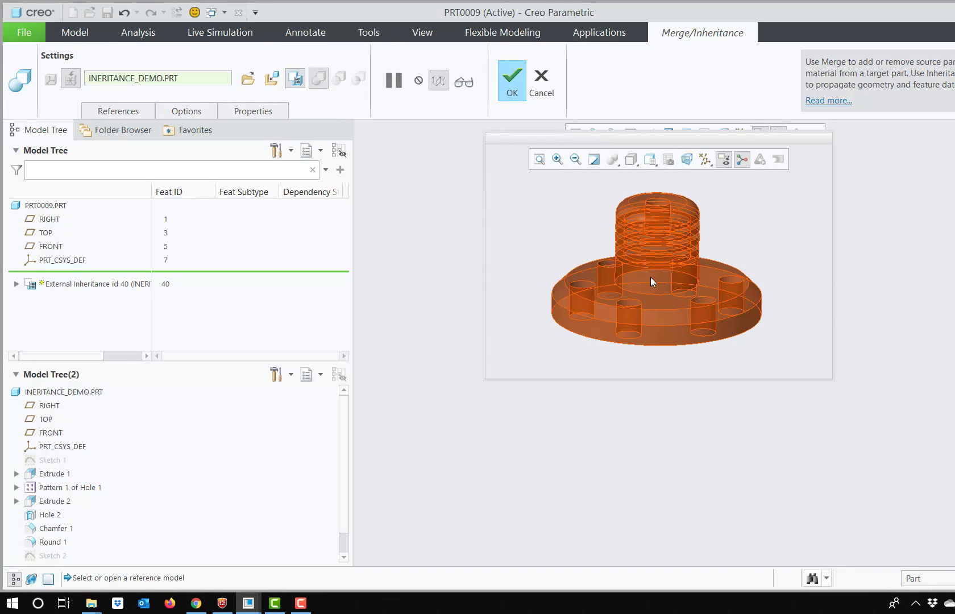
pyautogui.click(515, 93)
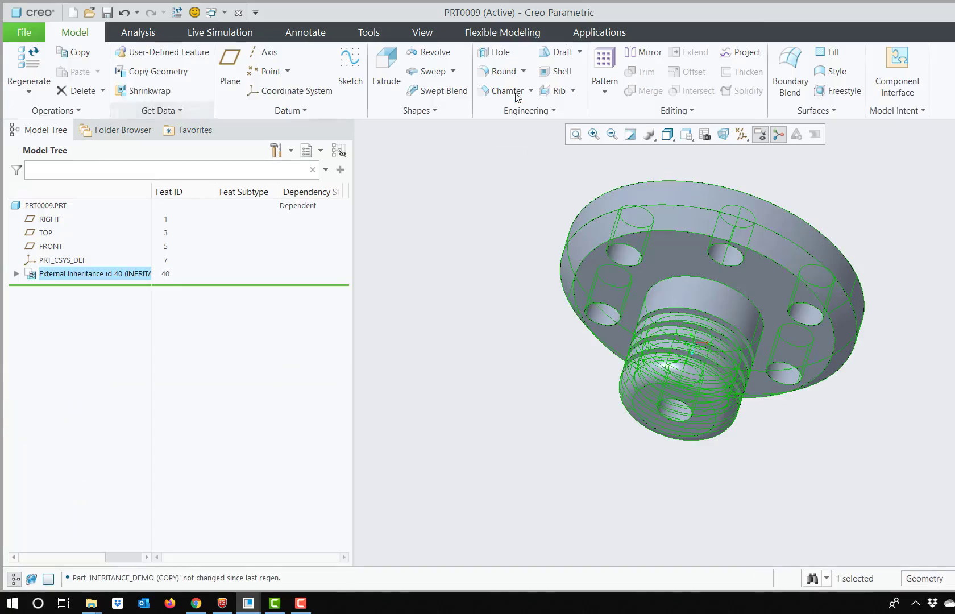
pyautogui.scroll(3, 689, 319)
pyautogui.moveTo(691, 303); pyautogui.dragTo(722, 317, button='middle')
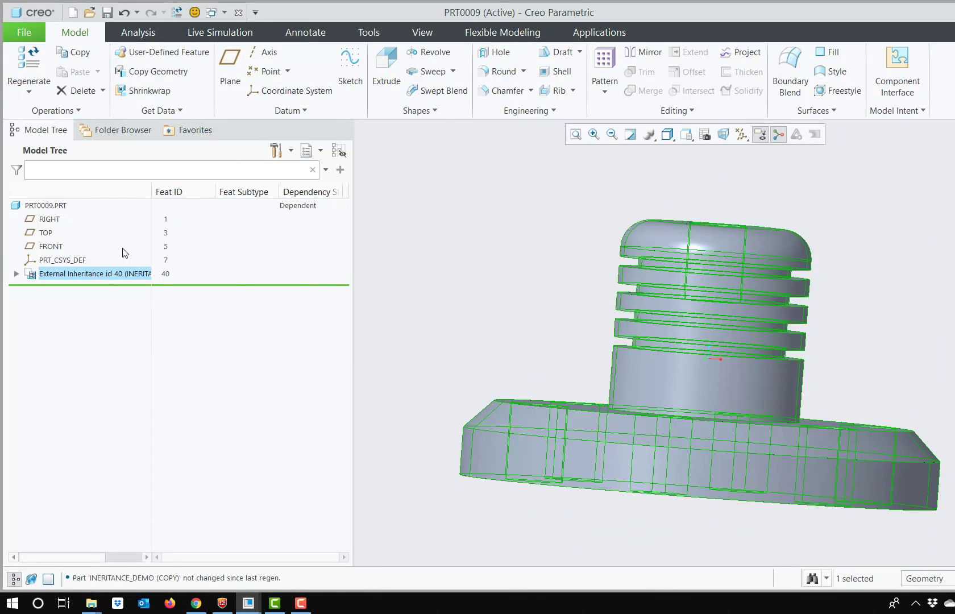
# Open the varied items of the external inheritance feature, add the central boss's height dimension and enter a new value for it
pyautogui.click(92, 274)
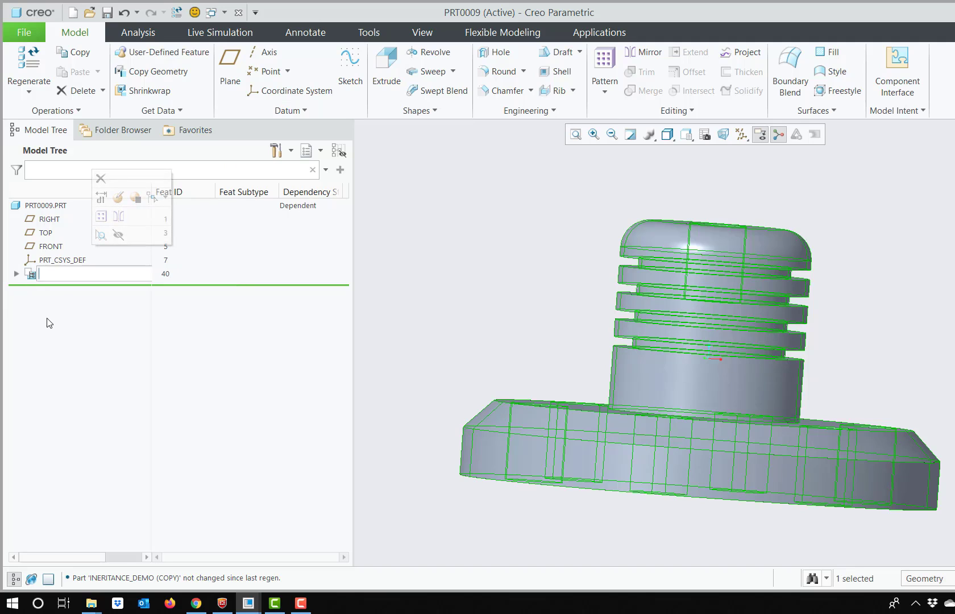
pyautogui.rightClick(54, 275)
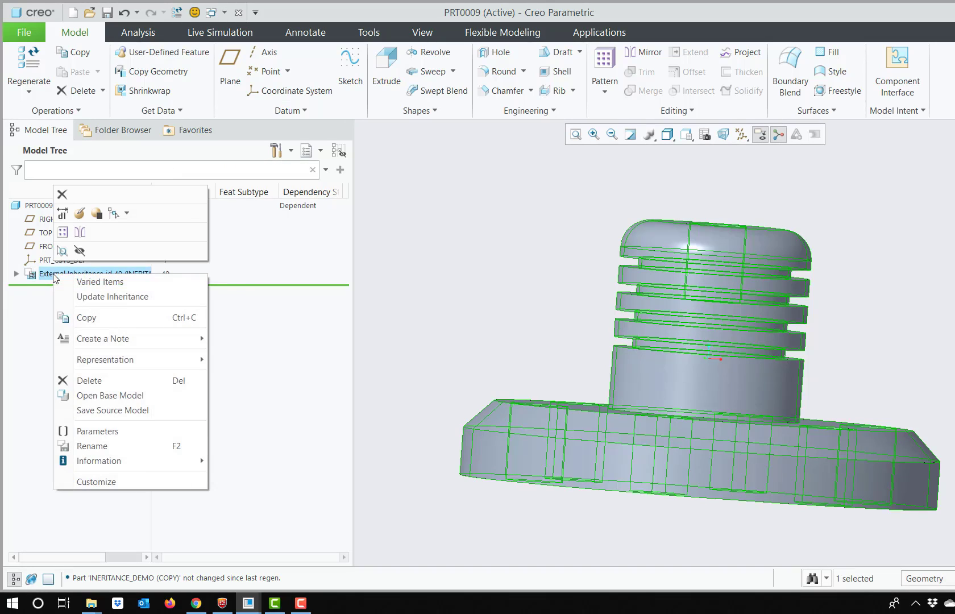
pyautogui.click(100, 282)
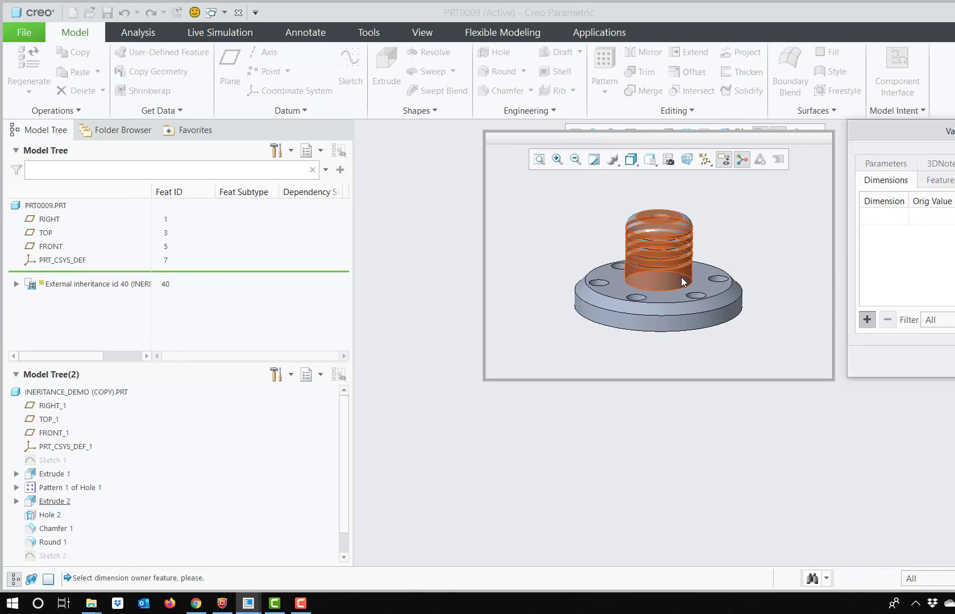
pyautogui.scroll(-3, 705, 277)
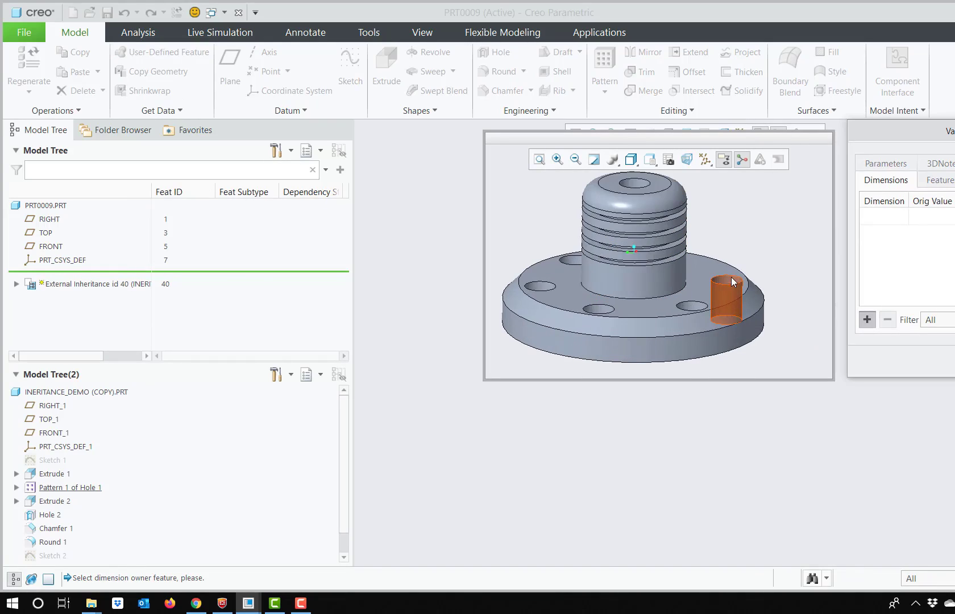
pyautogui.scroll(2, 684, 273)
pyautogui.click(683, 275)
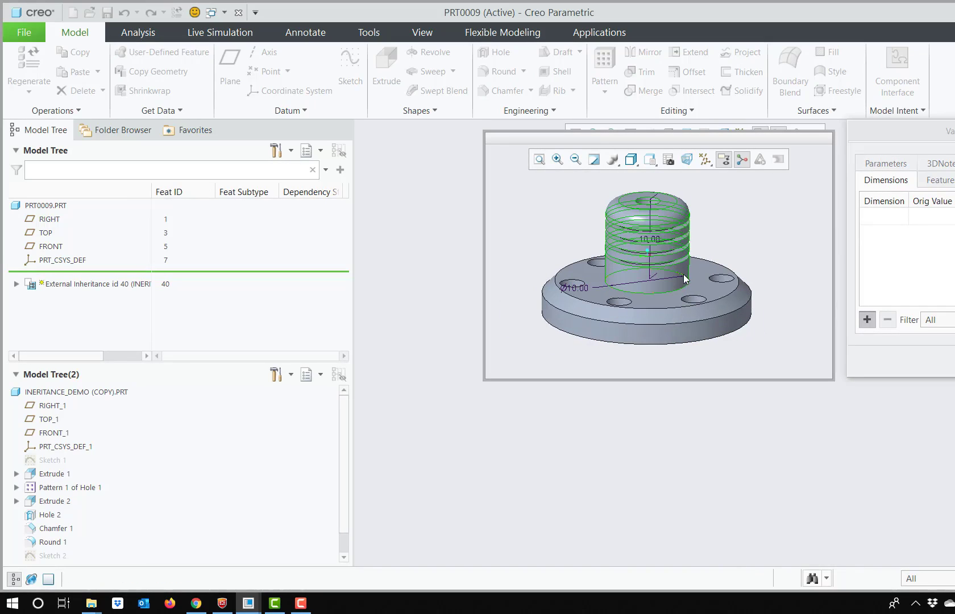
pyautogui.moveTo(683, 253); pyautogui.dragTo(623, 260, button='middle')
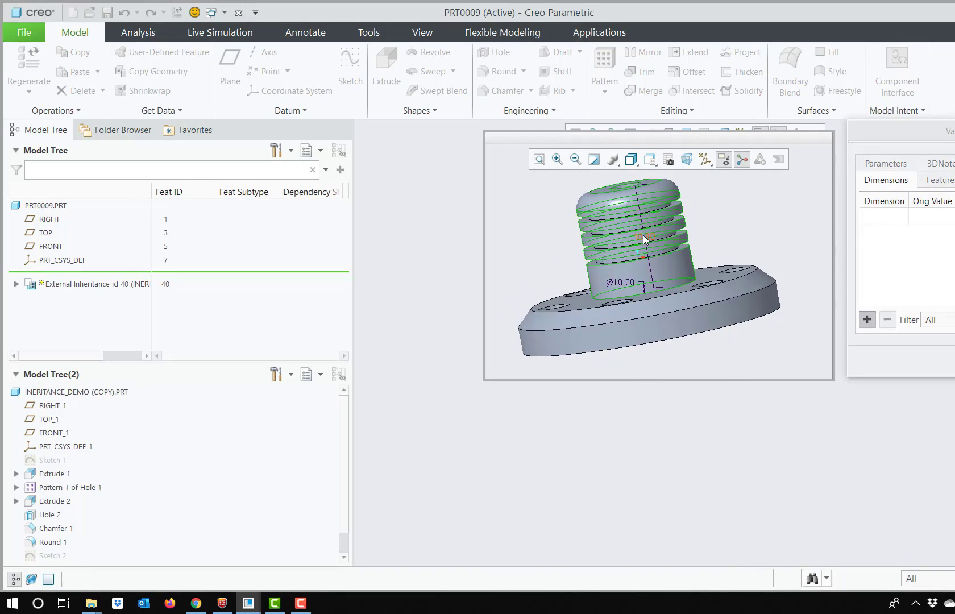
pyautogui.click(643, 235)
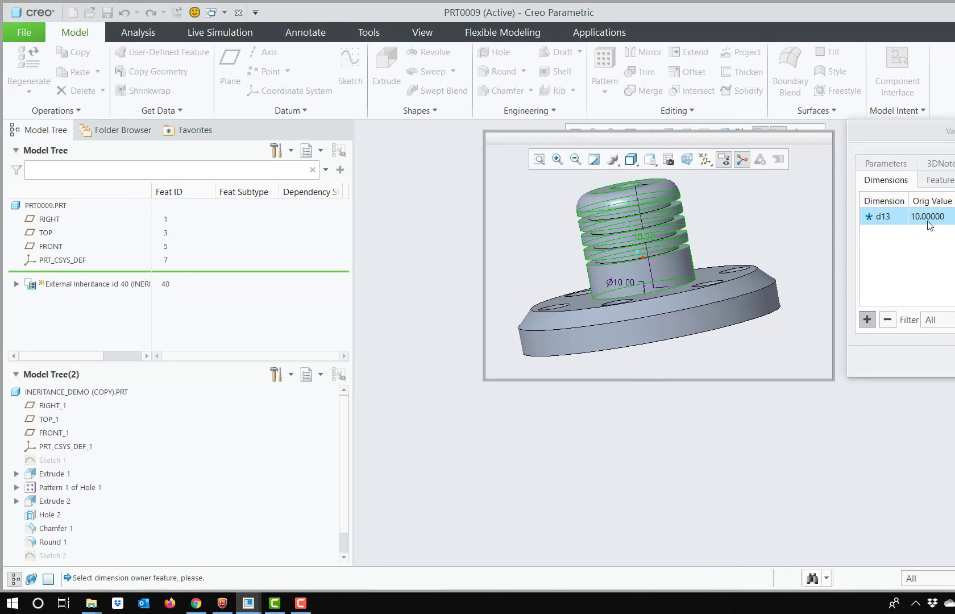
pyautogui.click(953, 216)
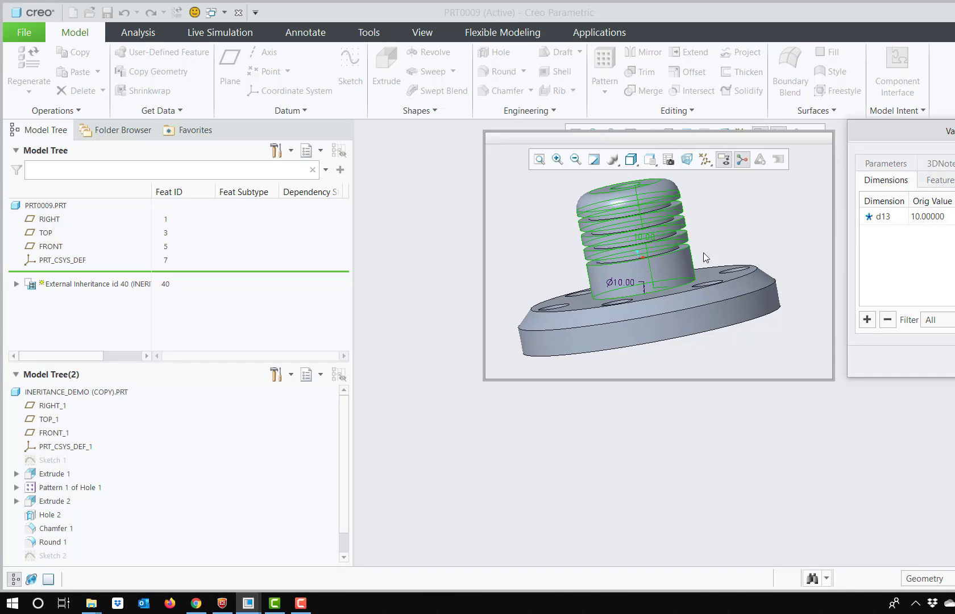
# Add the diameter of the boss's top hole as a varied dimension, enter a new value and accept the varied items
pyautogui.moveTo(637, 198)
pyautogui.mouseDown(button='middle')
pyautogui.moveTo(654, 237)
pyautogui.moveTo(638, 207)
pyautogui.mouseUp(button='middle')
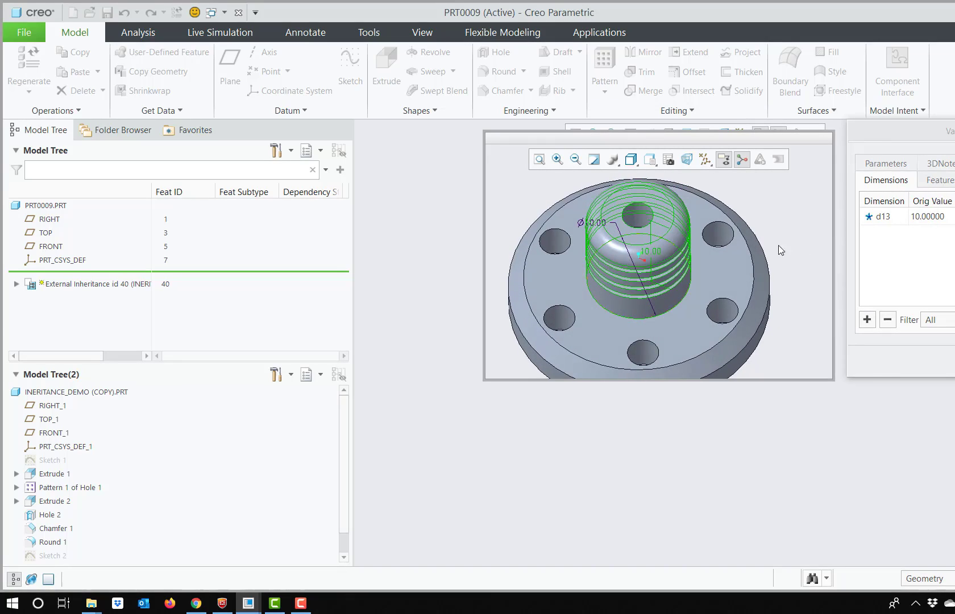
pyautogui.click(866, 319)
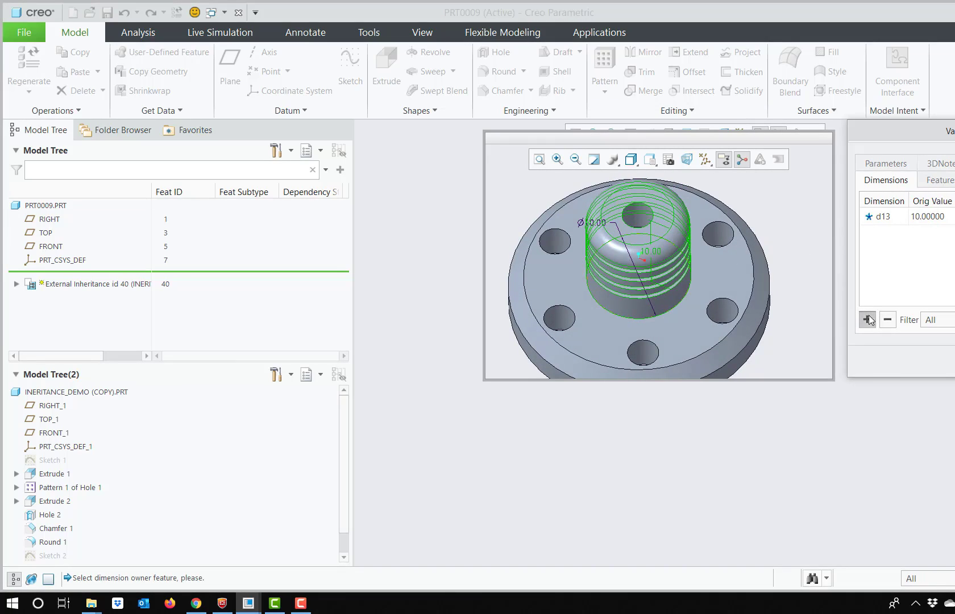
pyautogui.click(635, 213)
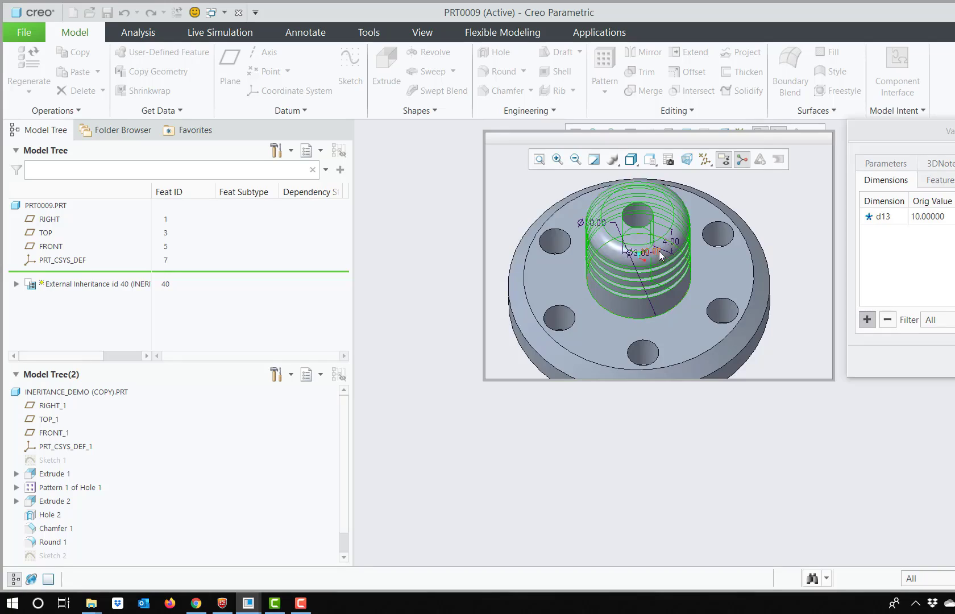
pyautogui.scroll(3, 639, 249)
pyautogui.click(620, 243)
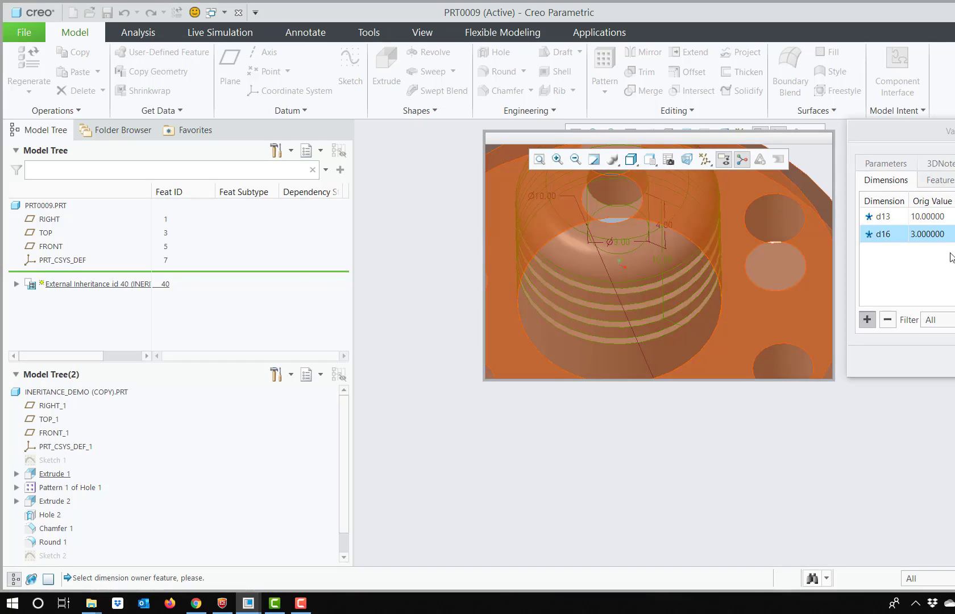
pyautogui.click(954, 234)
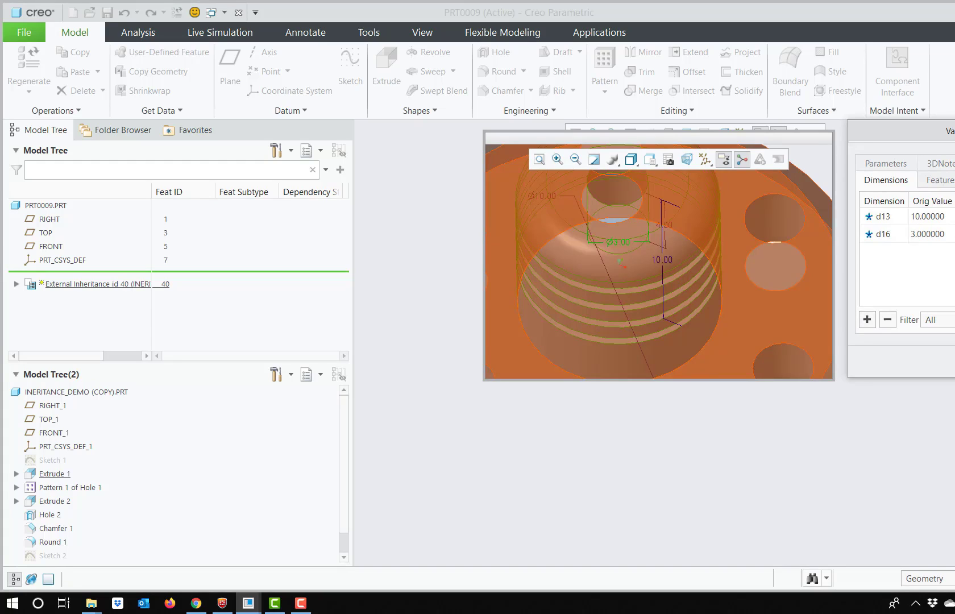
# Examine the boss and top hole of the regenerated inheritance part from several angles
pyautogui.scroll(4, 837, 300)
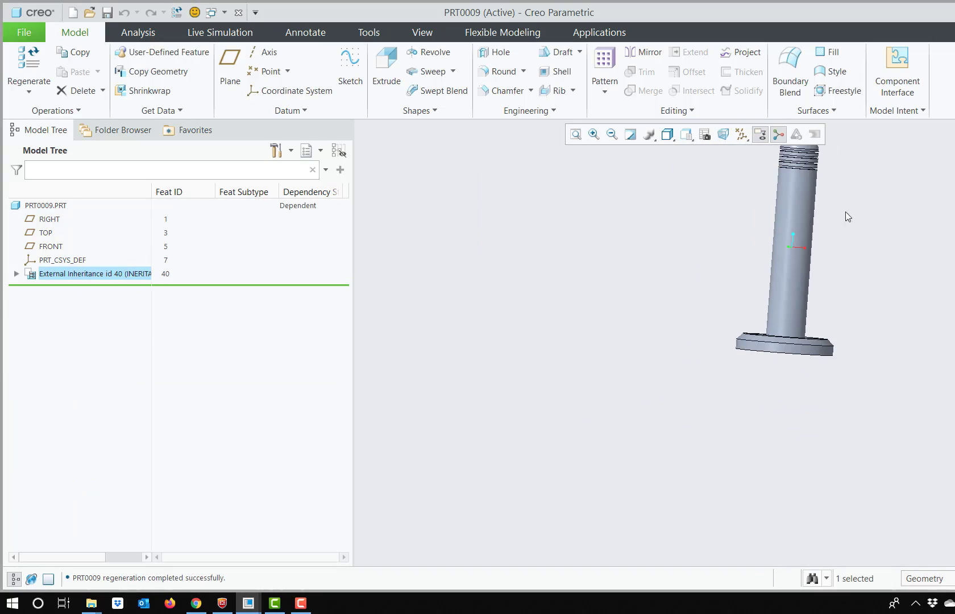
pyautogui.scroll(4, 848, 213)
pyautogui.scroll(3, 671, 301)
pyautogui.scroll(-3, 850, 216)
pyautogui.scroll(-2, 673, 276)
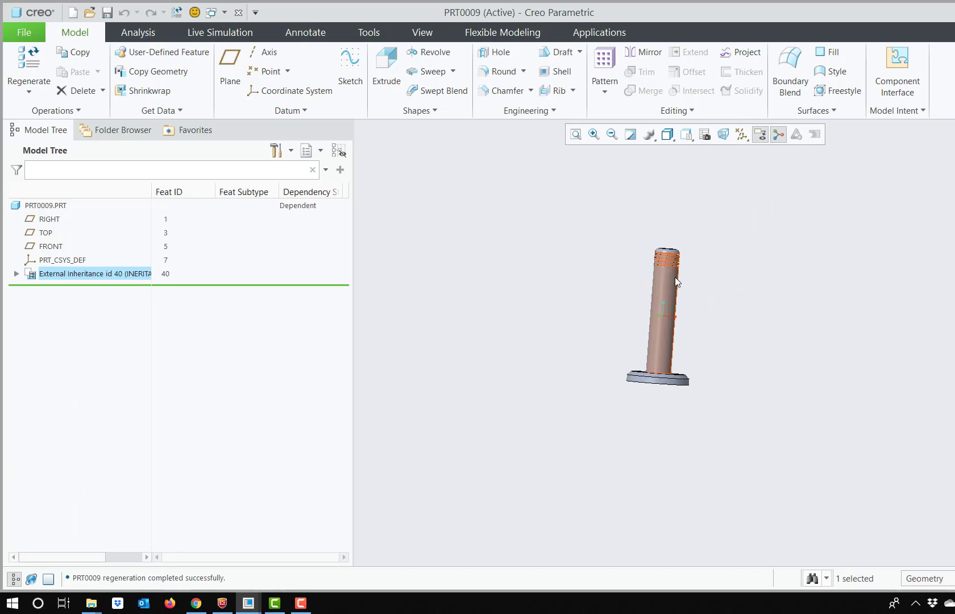
pyautogui.scroll(-1, 668, 270)
pyautogui.moveTo(666, 266); pyautogui.dragTo(662, 281, button='middle')
pyautogui.scroll(-4, 661, 284)
pyautogui.scroll(3, 673, 251)
pyautogui.scroll(-3, 675, 262)
pyautogui.scroll(3, 687, 273)
pyautogui.moveTo(680, 257); pyautogui.dragTo(641, 268, button='middle')
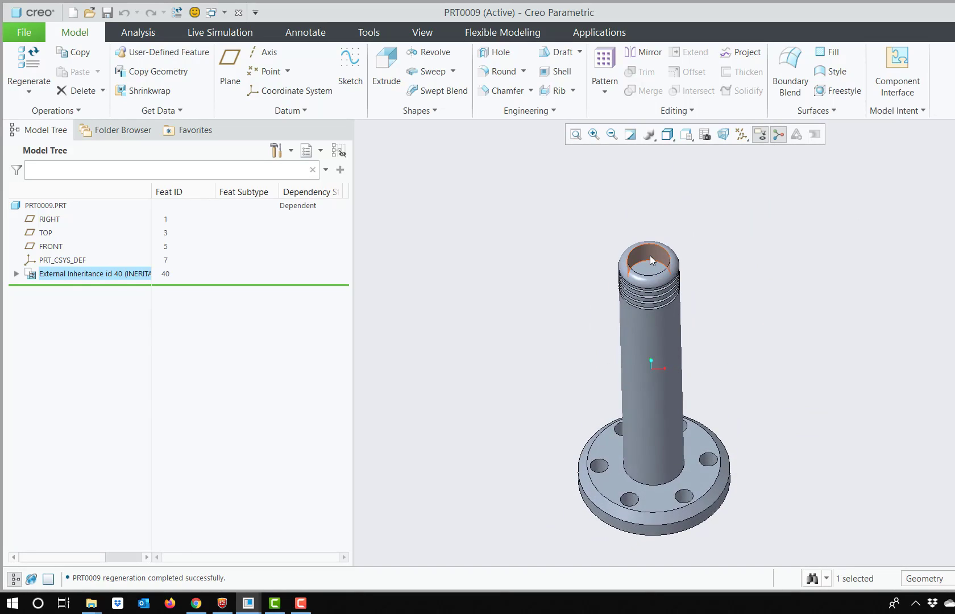
pyautogui.moveTo(681, 317)
pyautogui.mouseDown(button='middle')
pyautogui.moveTo(715, 331)
pyautogui.moveTo(701, 332)
pyautogui.mouseUp(button='middle')
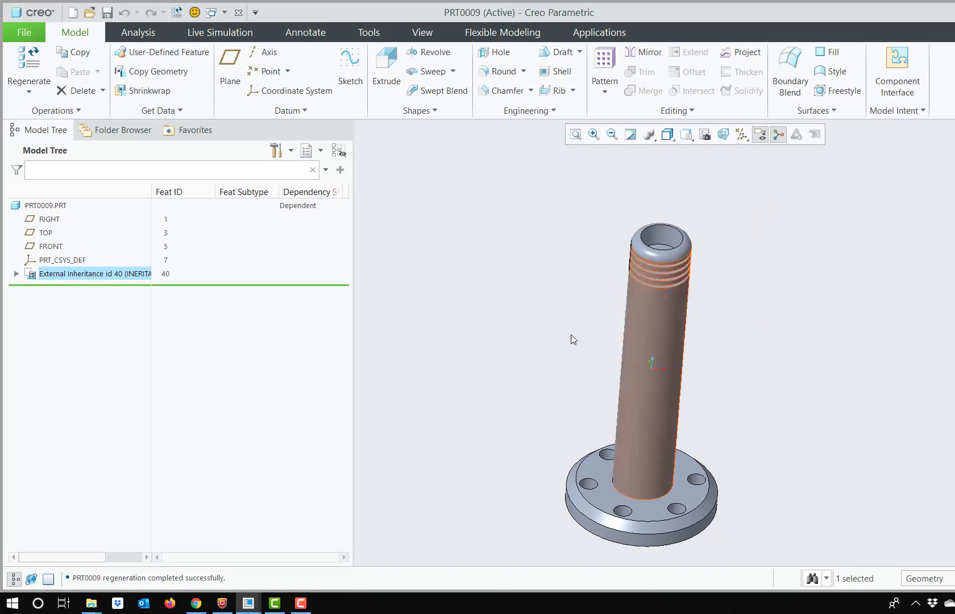
# Review the external inheritance feature's varied dimensions and close the dialog without changing them
pyautogui.click(112, 274)
pyautogui.rightClick(111, 274)
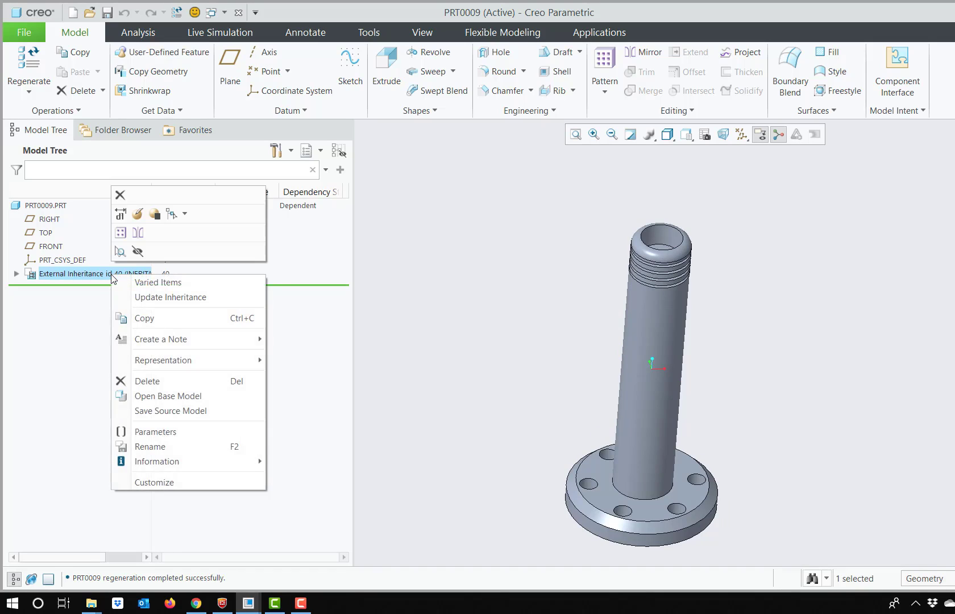
pyautogui.click(151, 281)
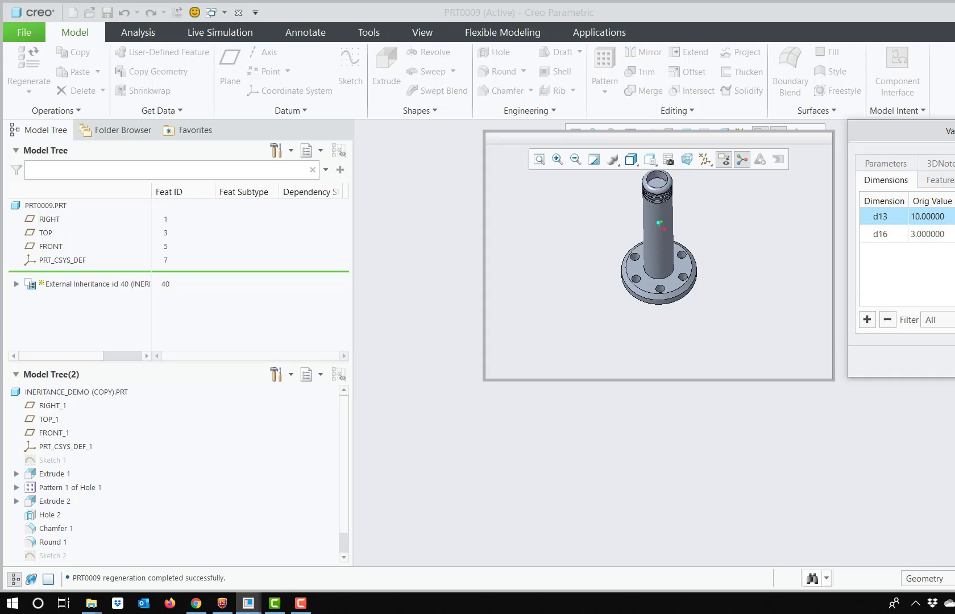
pyautogui.click(794, 208)
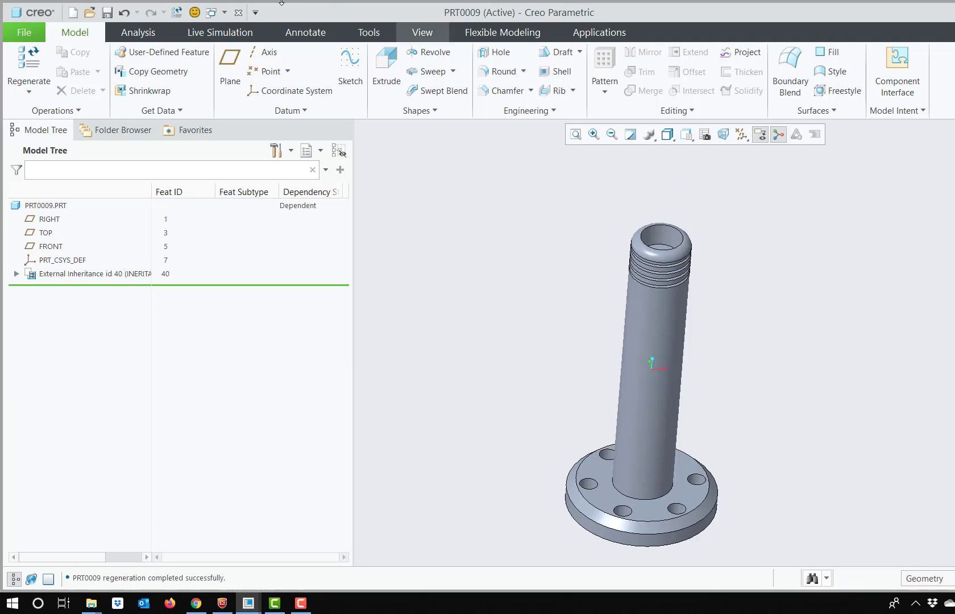
# Switch to the window of the AERO_ENGINE.ASM assembly
pyautogui.click(221, 16)
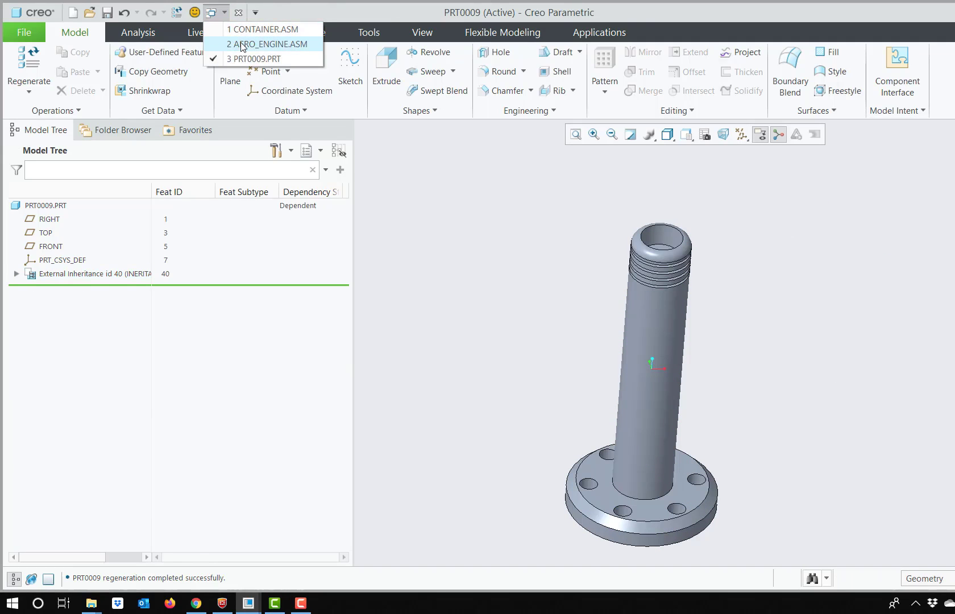
pyautogui.click(240, 44)
pyautogui.scroll(5, 568, 259)
pyautogui.scroll(-2, 782, 275)
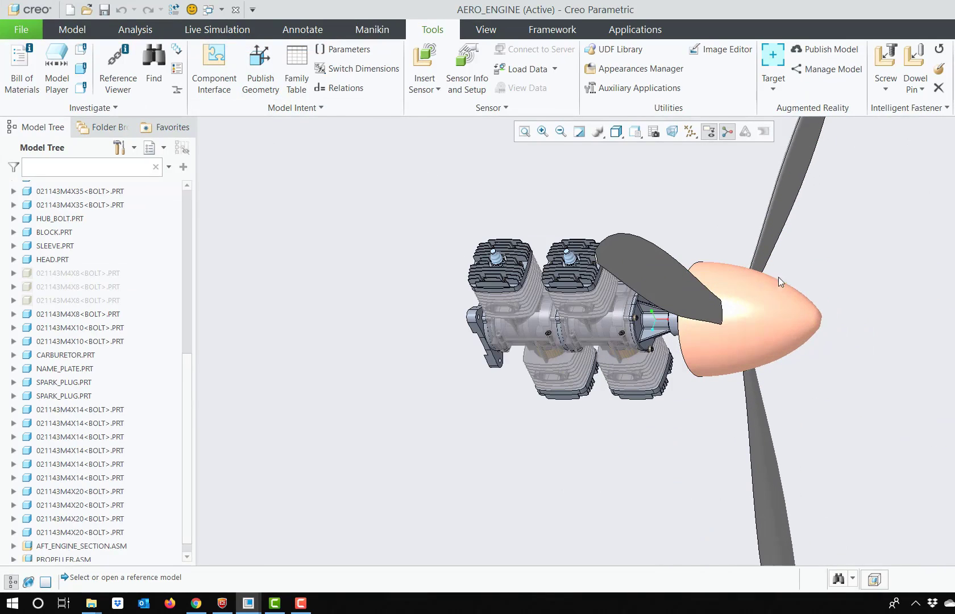
# Roll the assembly back to partway through the last group of 021143M4X14 bolts, and return the insertion point below PROPELLER.ASM
pyautogui.moveTo(185, 415); pyautogui.dragTo(193, 234)
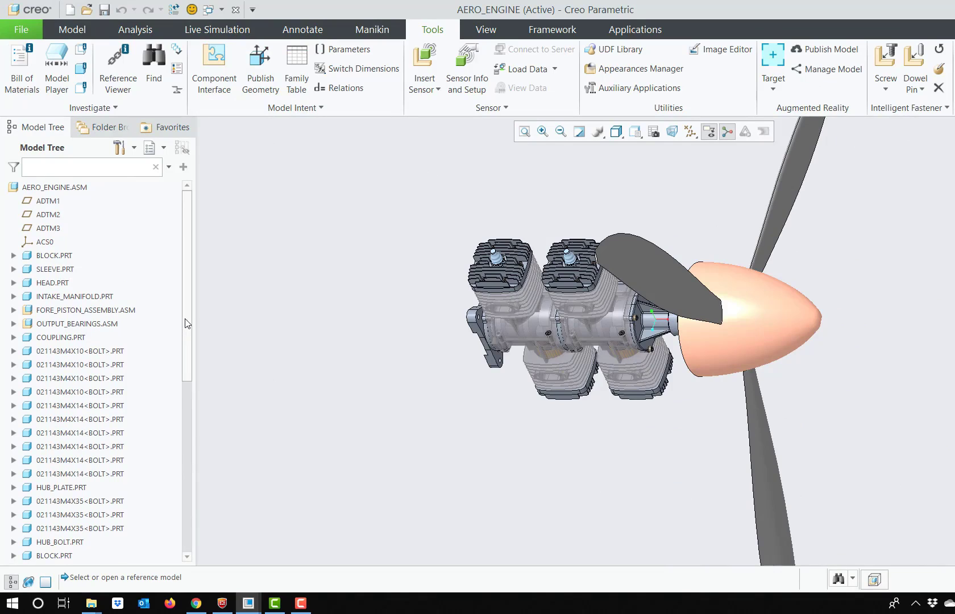
pyautogui.moveTo(187, 323); pyautogui.dragTo(196, 492)
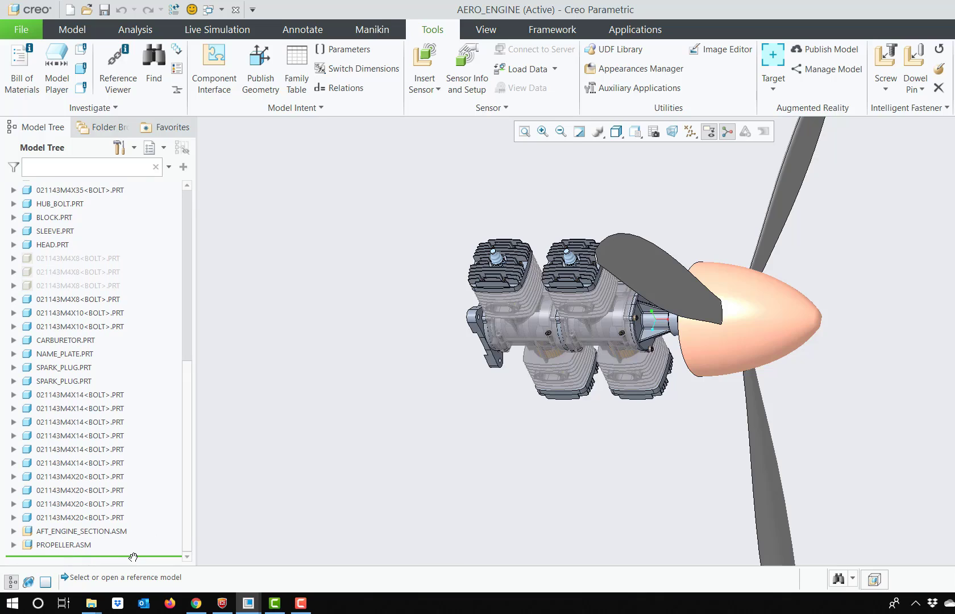
pyautogui.moveTo(132, 555); pyautogui.dragTo(139, 417)
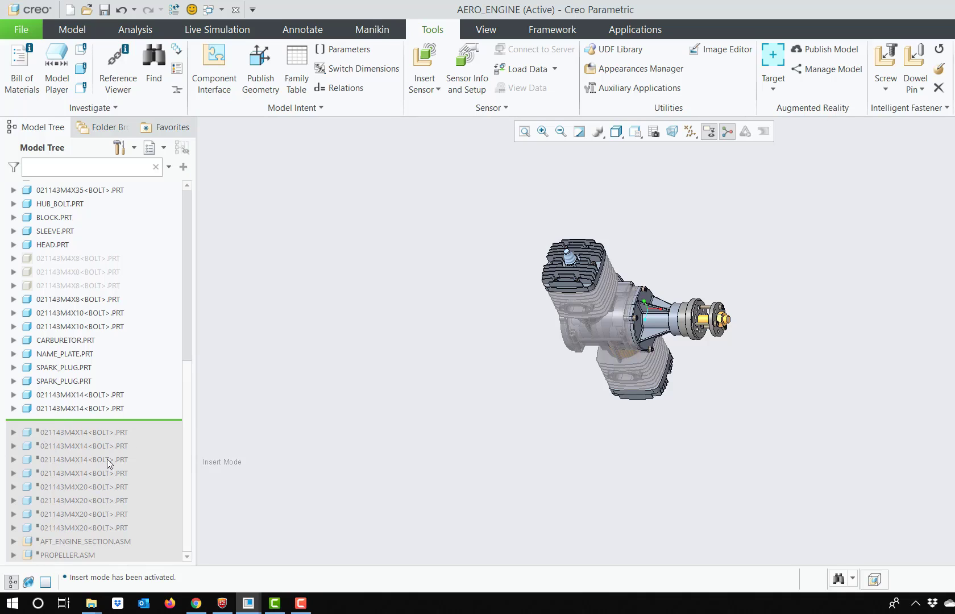
pyautogui.moveTo(142, 423); pyautogui.dragTo(141, 555)
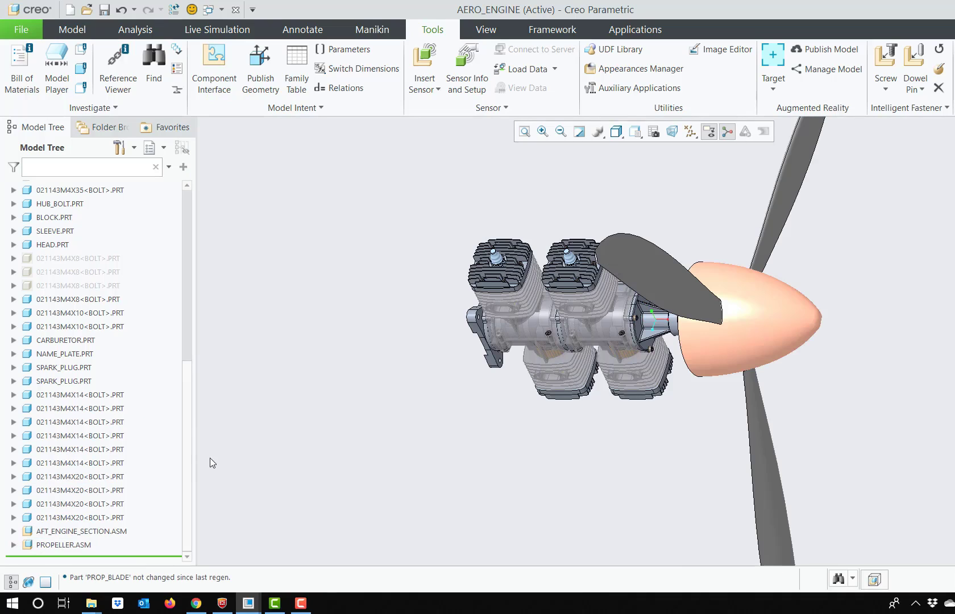
# Activate the second 021143M4X10 bolt within the engine assembly
pyautogui.scroll(-3, 215, 459)
pyautogui.scroll(3, 162, 470)
pyautogui.scroll(7, 409, 386)
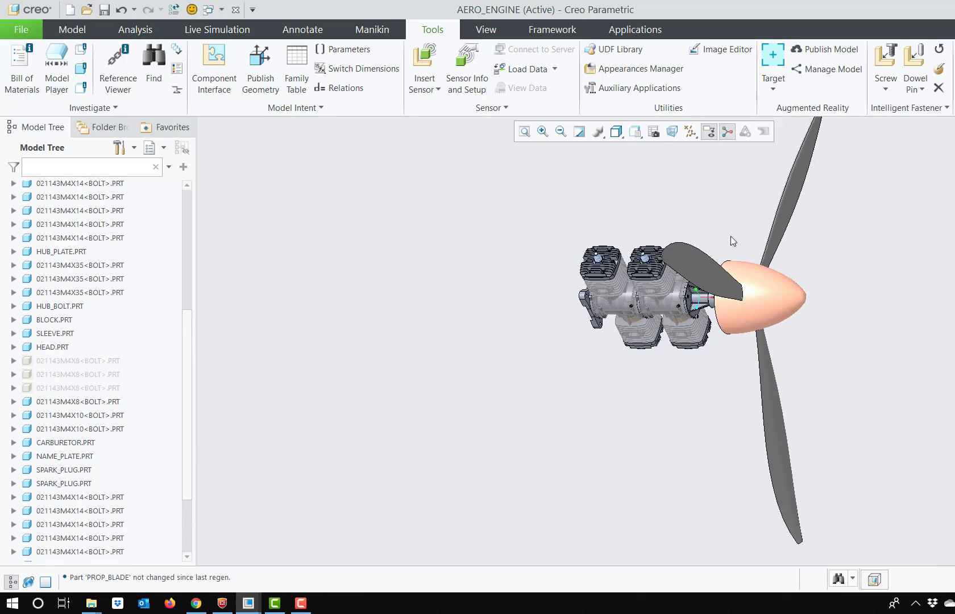
pyautogui.scroll(-2, 712, 261)
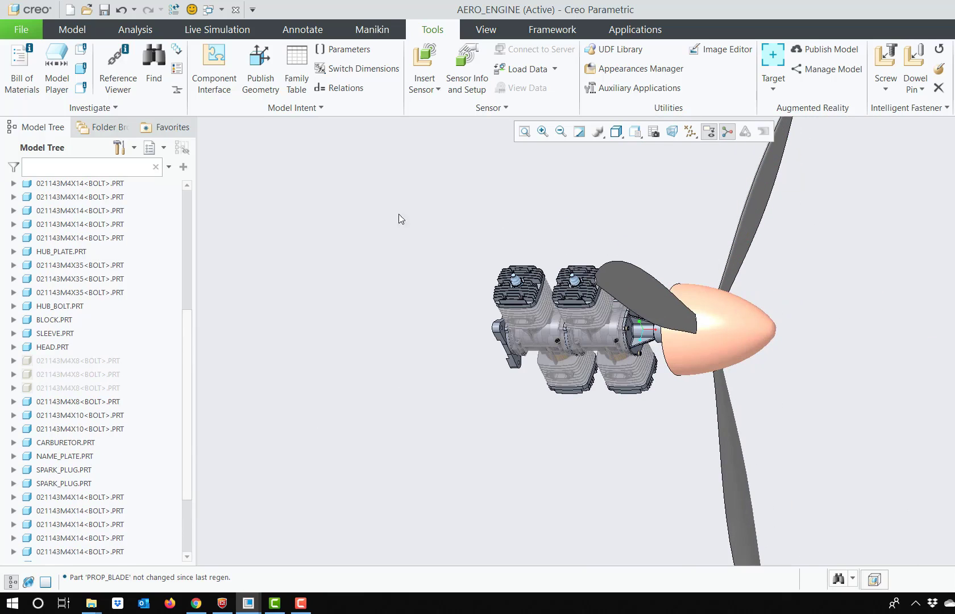
pyautogui.scroll(1, 136, 284)
pyautogui.scroll(3, 78, 264)
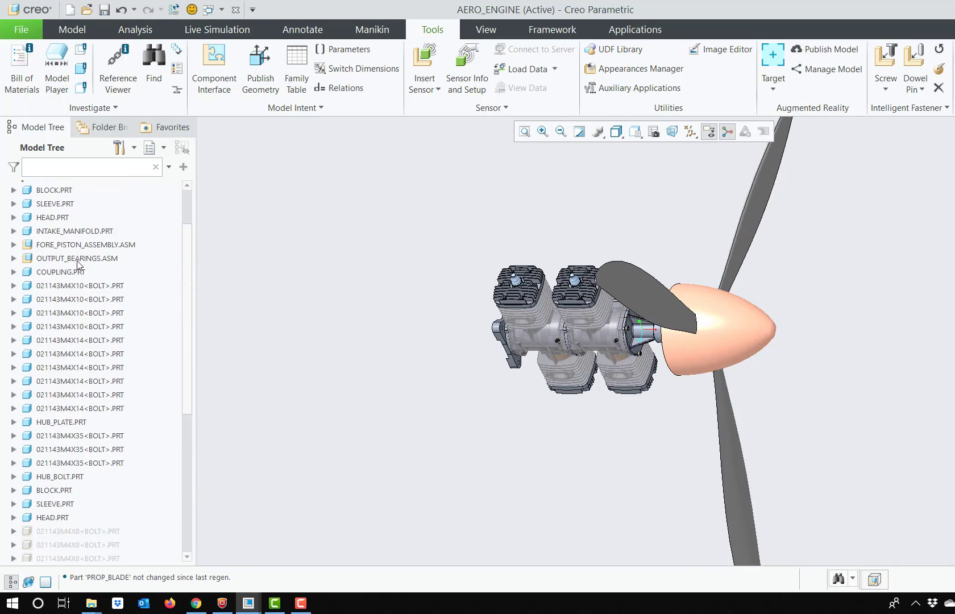
pyautogui.click(73, 298)
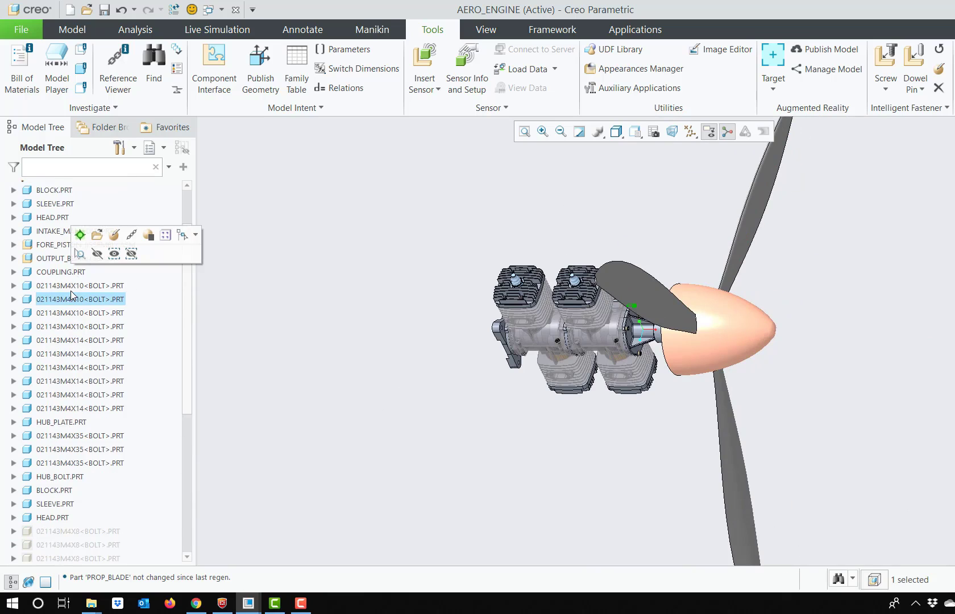
pyautogui.click(80, 238)
# Roll the active bolt back to just after First Feature id 33, and return its insertion point below Chamfer id 286
pyautogui.scroll(-5, 637, 300)
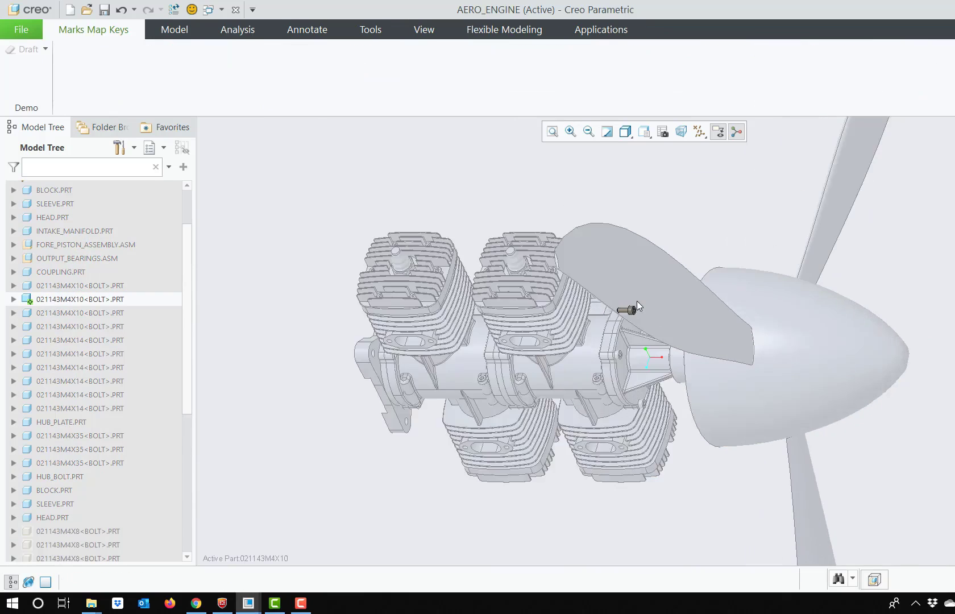
pyautogui.scroll(-3, 634, 312)
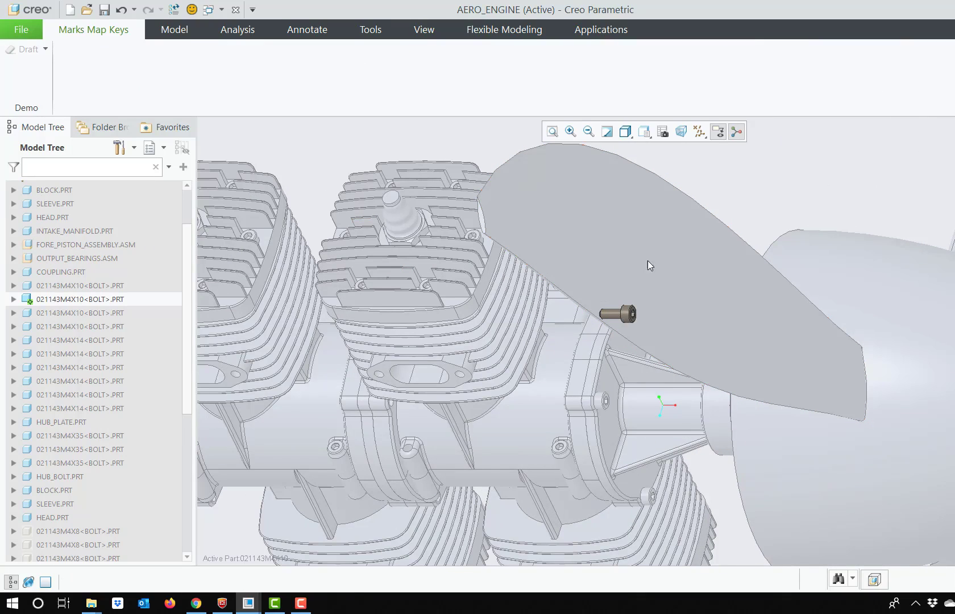
pyautogui.click(13, 300)
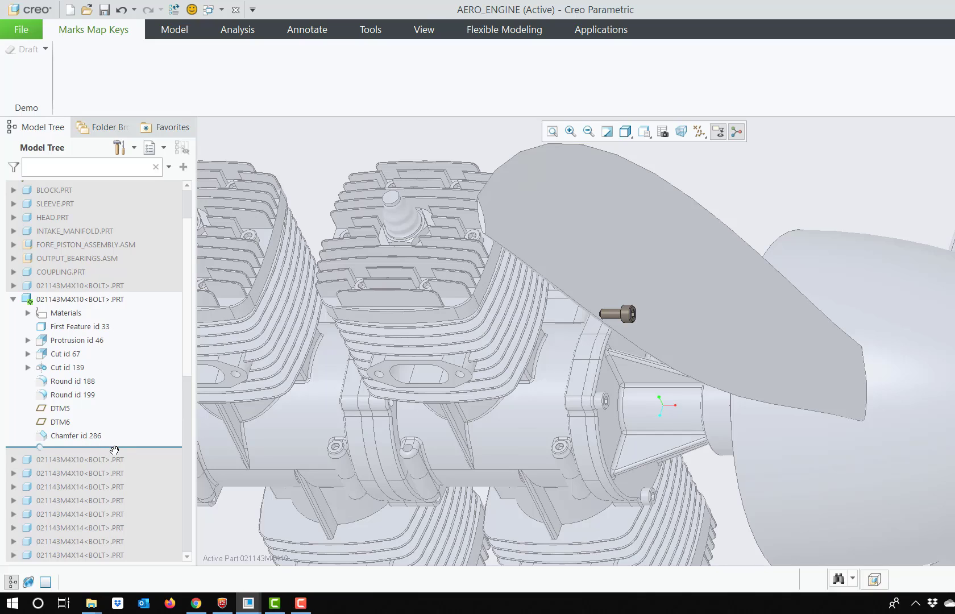
pyautogui.moveTo(113, 446); pyautogui.dragTo(121, 328)
pyautogui.scroll(-2, 630, 313)
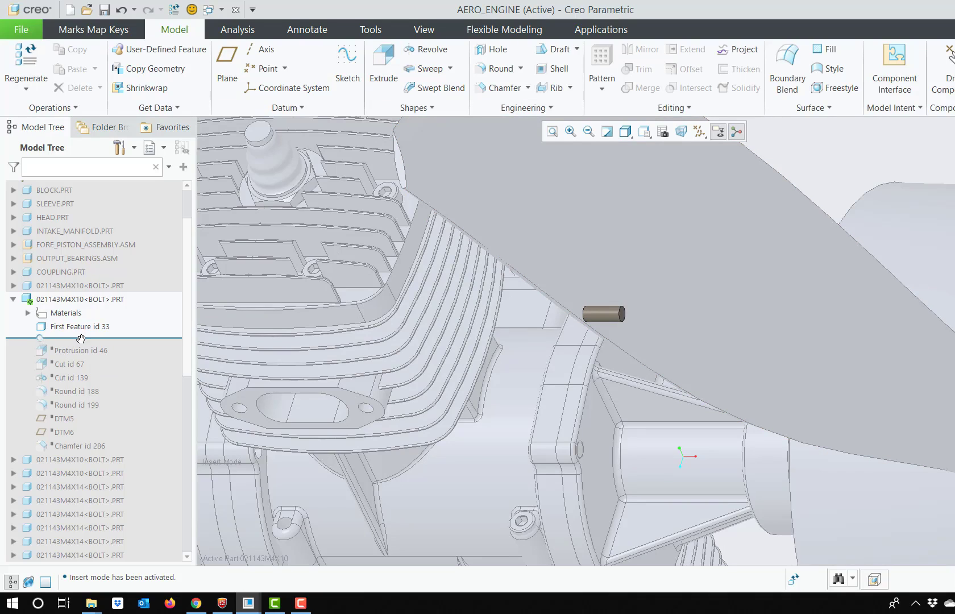
pyautogui.moveTo(87, 348)
pyautogui.mouseDown()
pyautogui.moveTo(88, 393)
pyautogui.moveTo(107, 407)
pyautogui.moveTo(107, 442)
pyautogui.mouseUp()
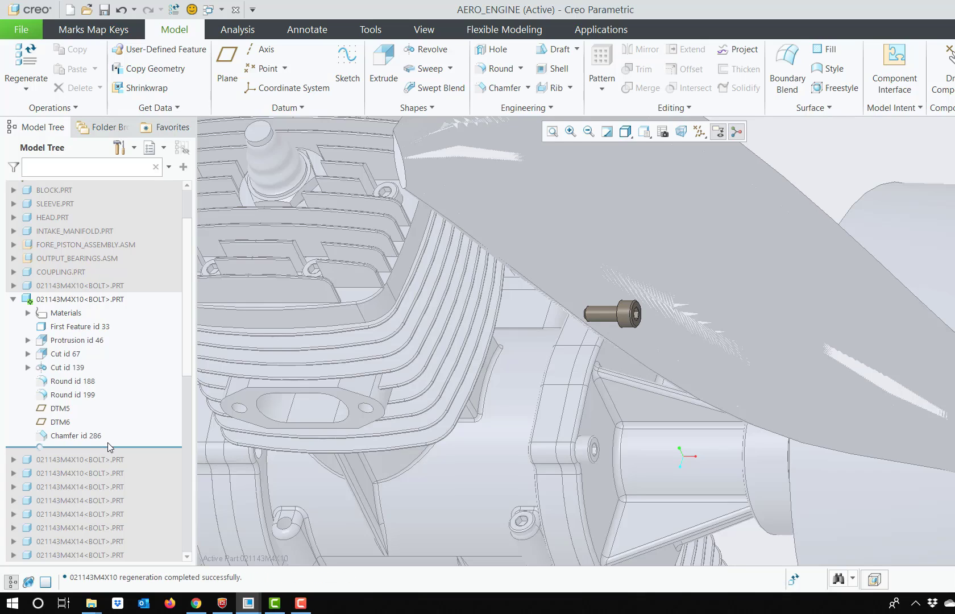
# Reactivate the top-level AERO_ENGINE.ASM assembly in place of the active bolt
pyautogui.scroll(2, 67, 273)
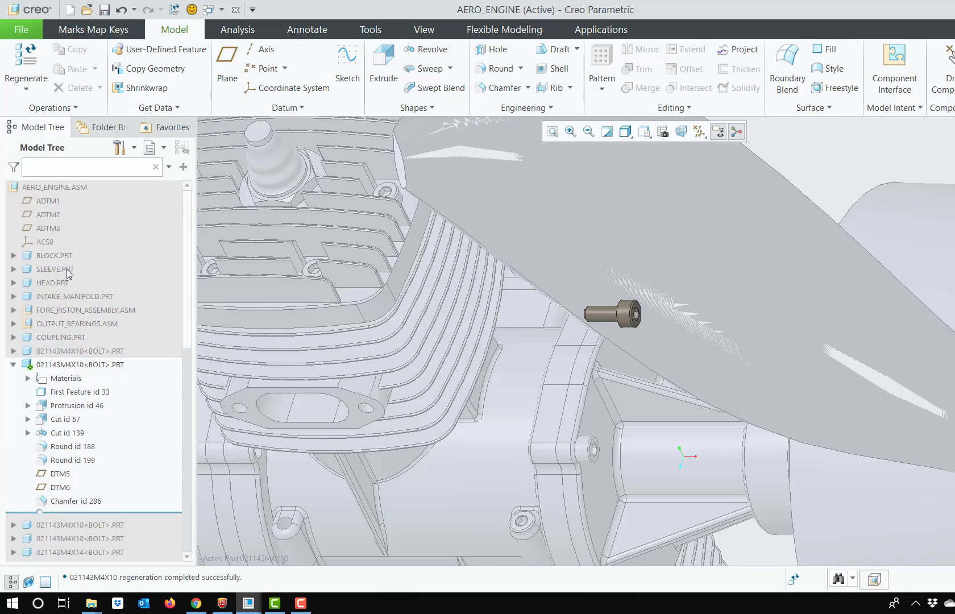
pyautogui.rightClick(69, 187)
pyautogui.click(66, 187)
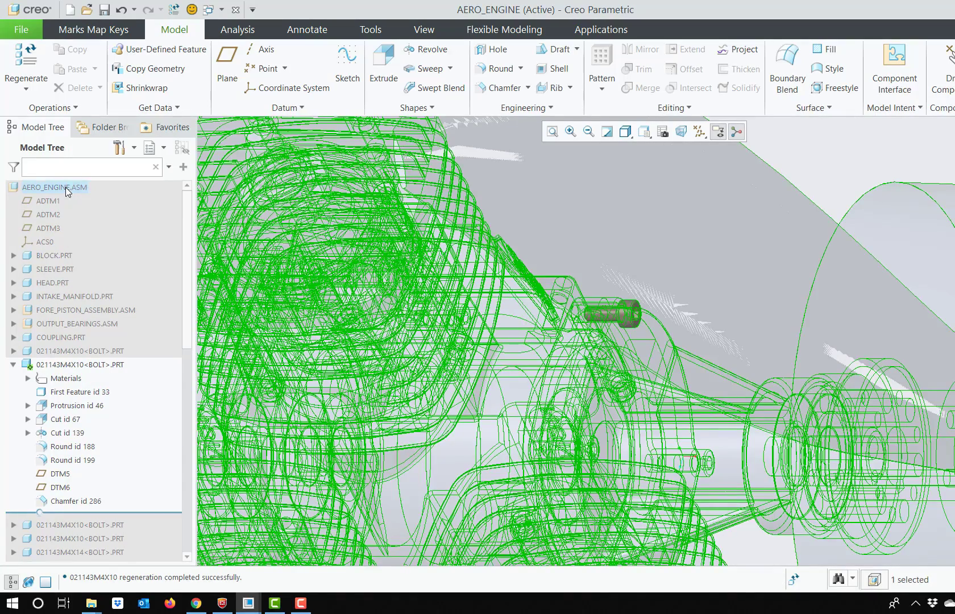
pyautogui.click(75, 131)
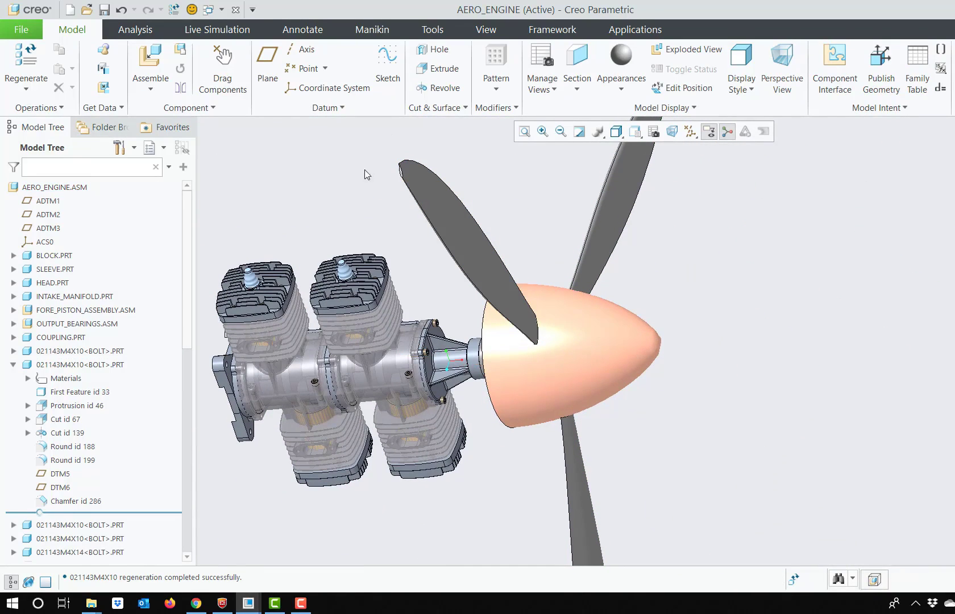
# Switch to the PRT0009.PRT window, and from there to the CONTAINER.ASM assembly window
pyautogui.click(222, 9)
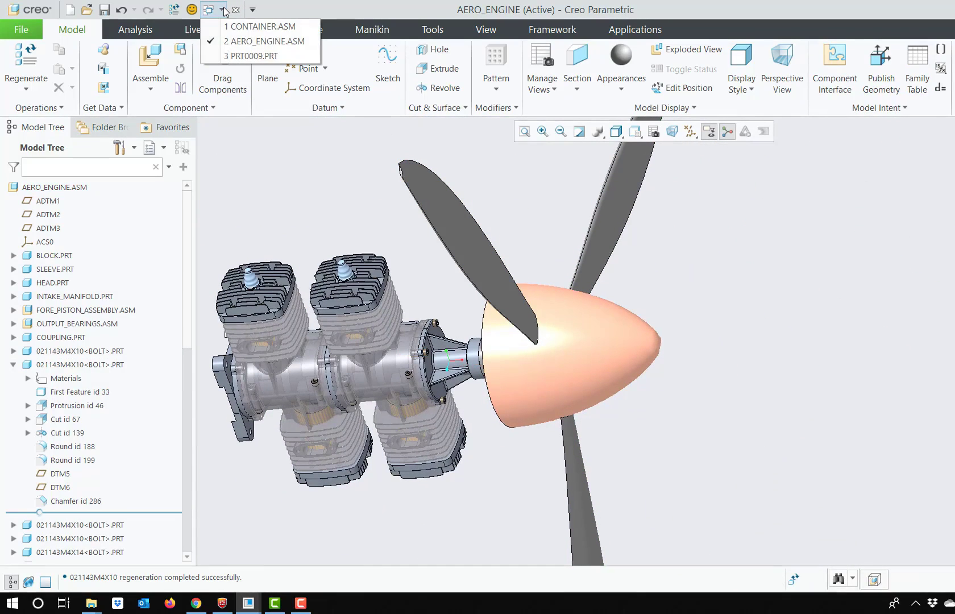
pyautogui.click(255, 56)
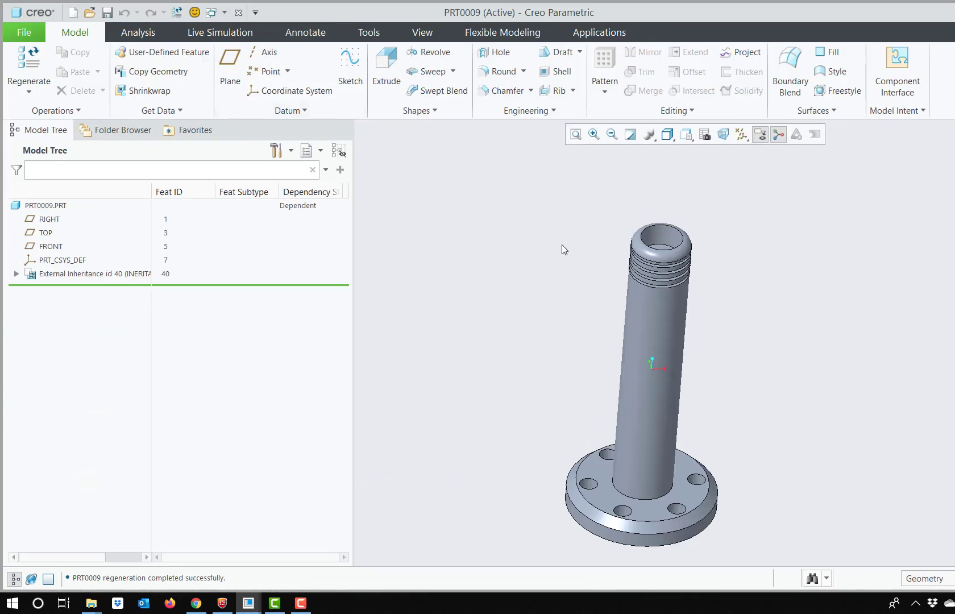
pyautogui.click(216, 14)
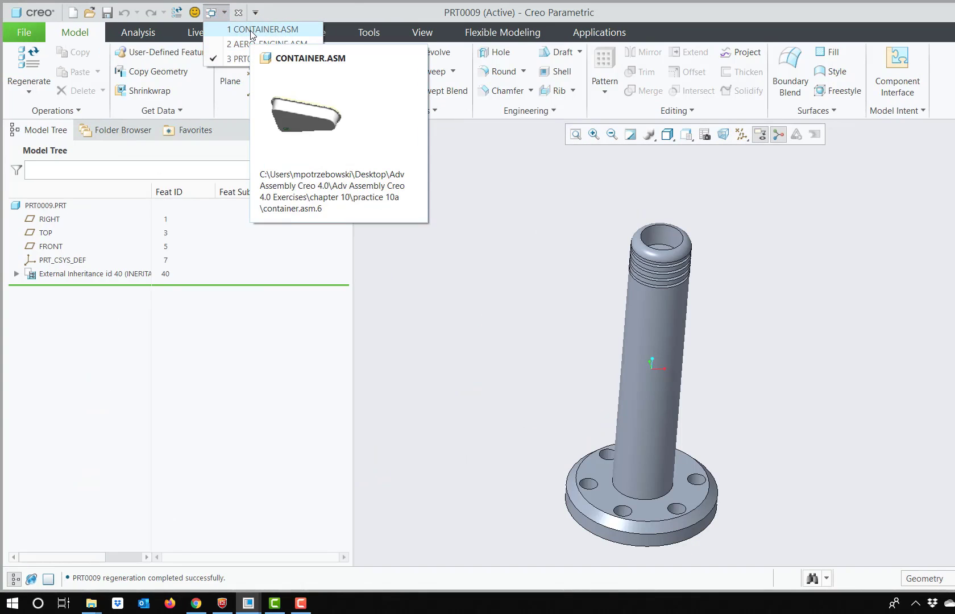
pyautogui.click(252, 32)
# Start a screw fastener in the first hole along the long straight flange edge, with the container's flange face as screw head surface
pyautogui.moveTo(561, 282); pyautogui.dragTo(584, 270, button='middle')
pyautogui.scroll(-4, 568, 295)
pyautogui.scroll(2, 511, 326)
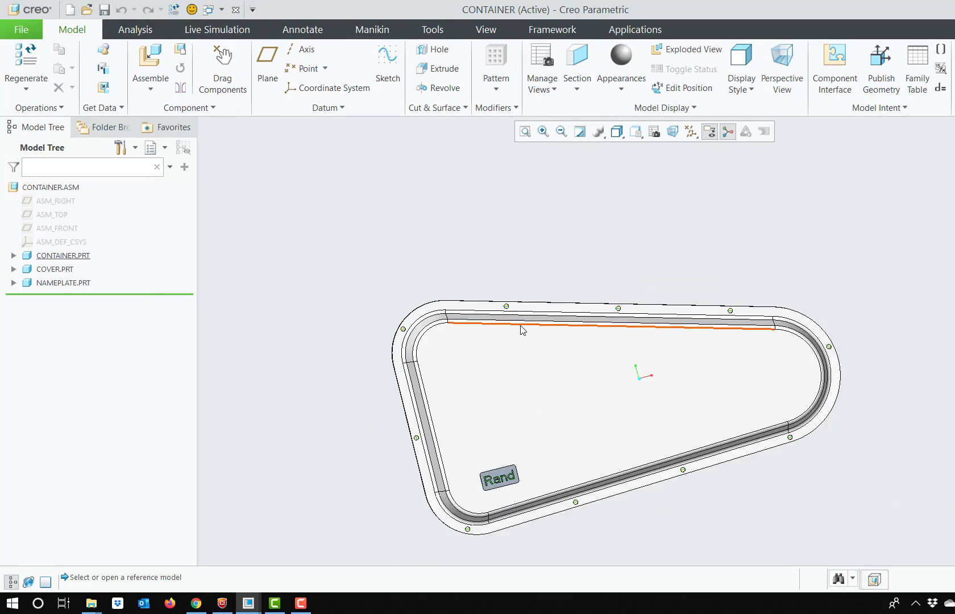
pyautogui.scroll(-2, 522, 330)
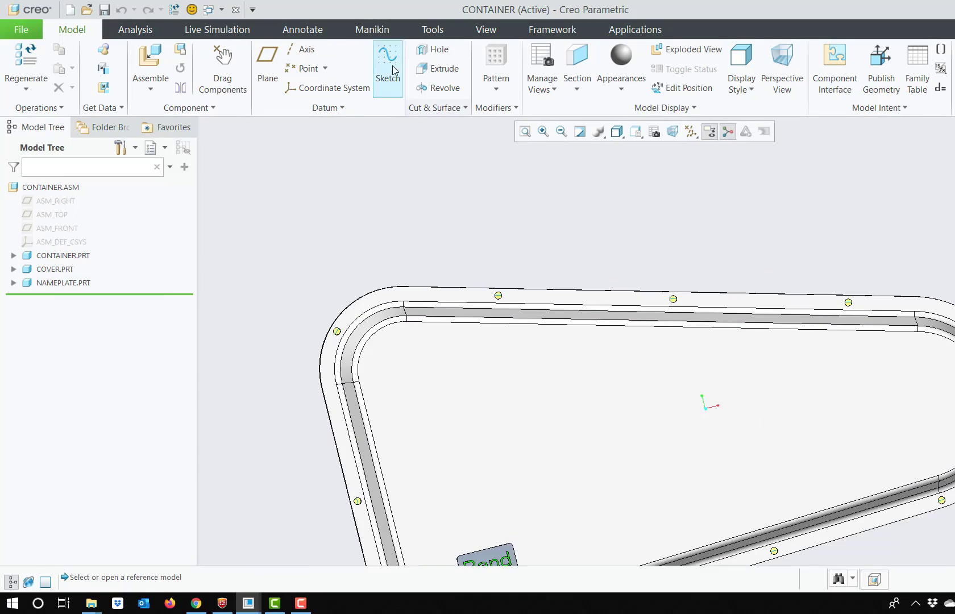
pyautogui.click(432, 34)
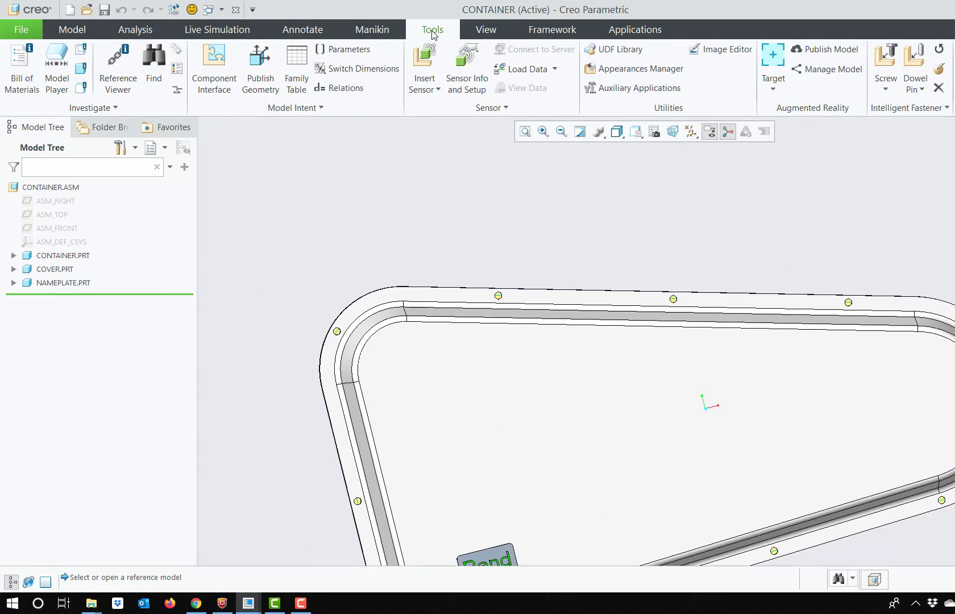
pyautogui.click(887, 57)
pyautogui.scroll(-4, 505, 267)
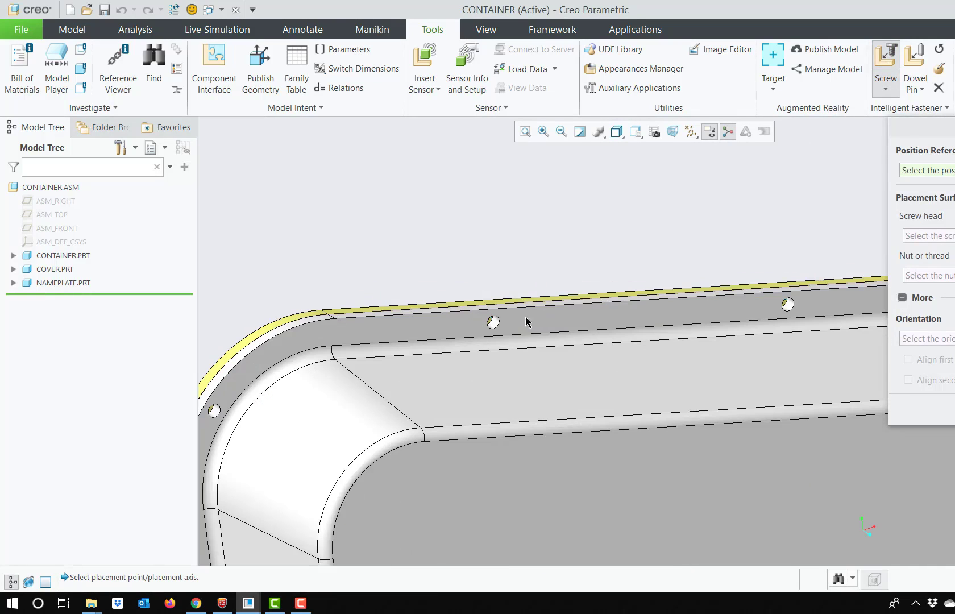
pyautogui.scroll(-3, 493, 325)
pyautogui.click(500, 322)
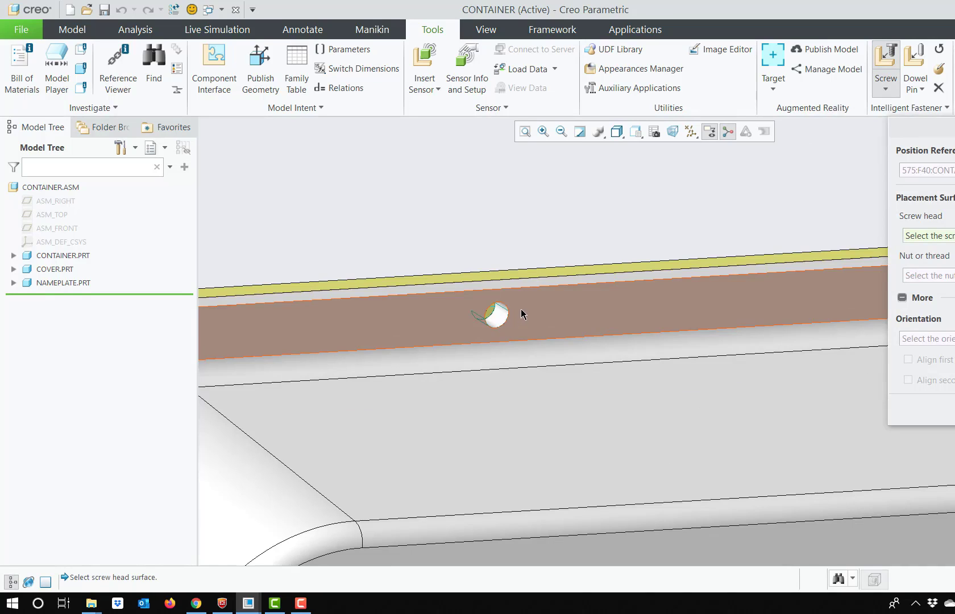
pyautogui.click(521, 312)
# Set the opposite face of the cover as the nut surface and accept the fastener's placement references
pyautogui.moveTo(492, 255); pyautogui.dragTo(554, 306, button='middle')
pyautogui.scroll(6, 554, 305)
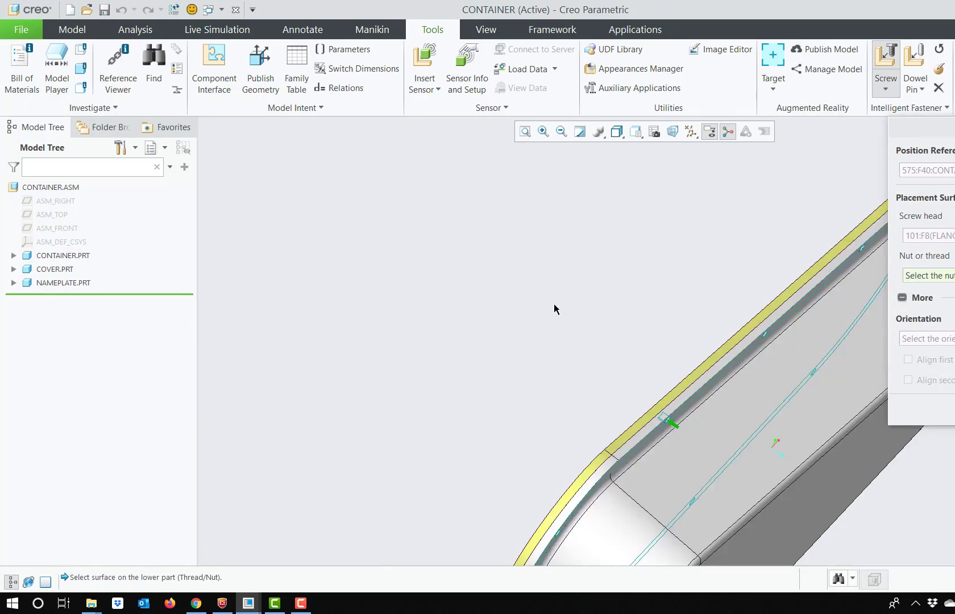
pyautogui.moveTo(636, 359); pyautogui.dragTo(675, 388, button='middle')
pyautogui.scroll(-3, 675, 389)
pyautogui.scroll(-4, 619, 449)
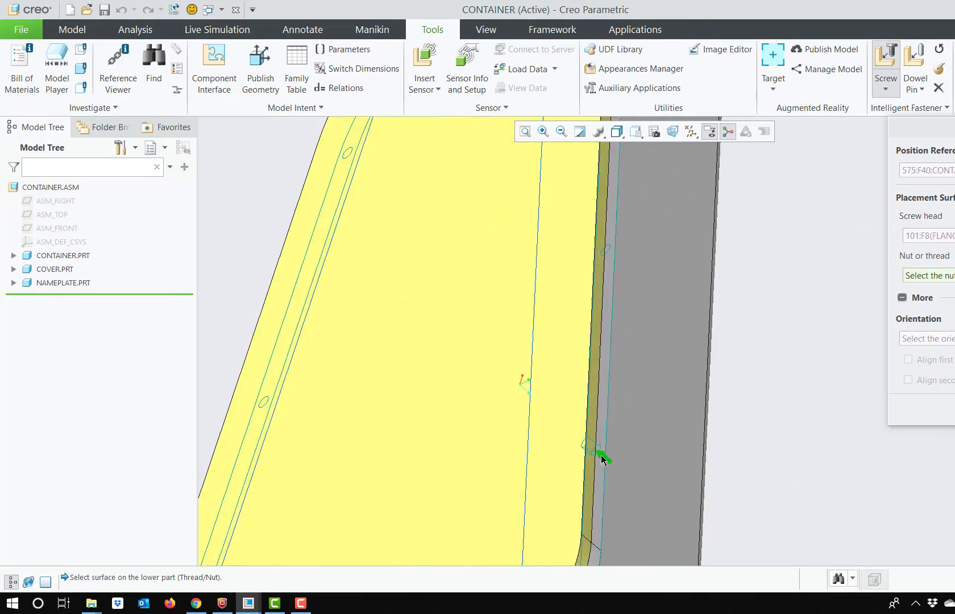
pyautogui.click(572, 455)
pyautogui.moveTo(613, 434); pyautogui.dragTo(634, 416, button='middle')
pyautogui.scroll(4, 634, 416)
pyautogui.scroll(-3, 548, 339)
pyautogui.click(954, 409)
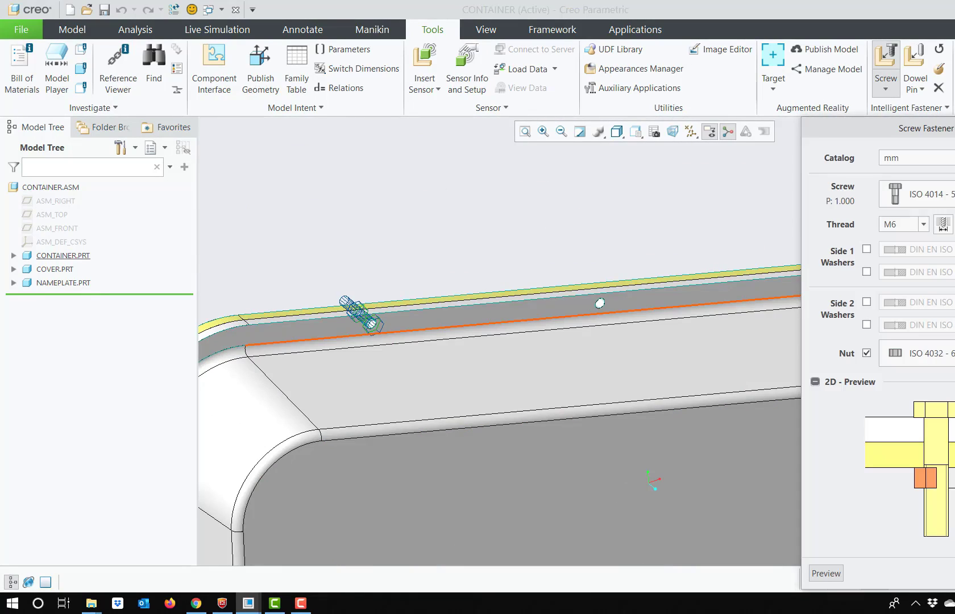
# Assemble the M6 ISO 4014 screw with its ISO 4032 nut as a single instance
pyautogui.click(954, 573)
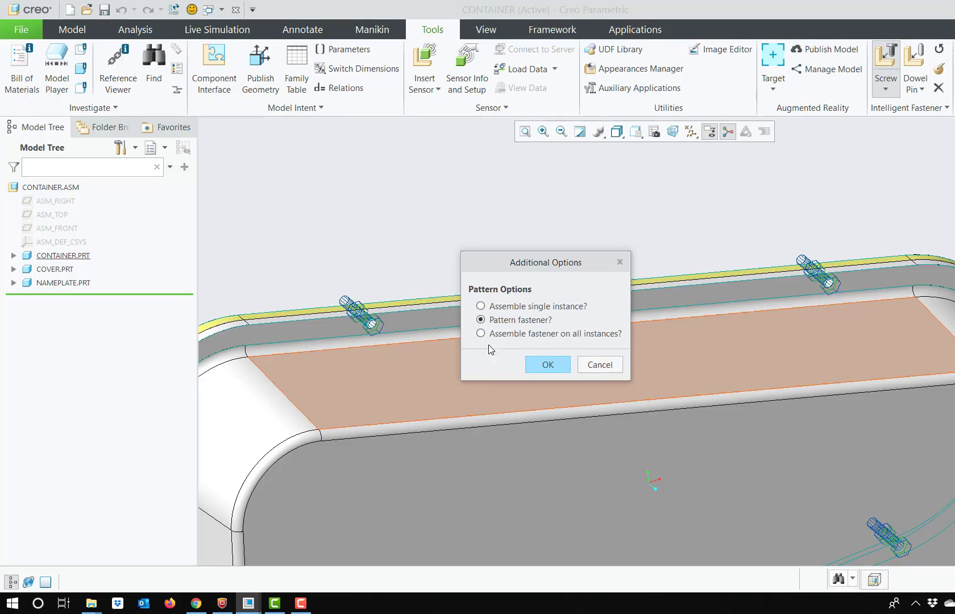
pyautogui.click(493, 309)
pyautogui.click(547, 364)
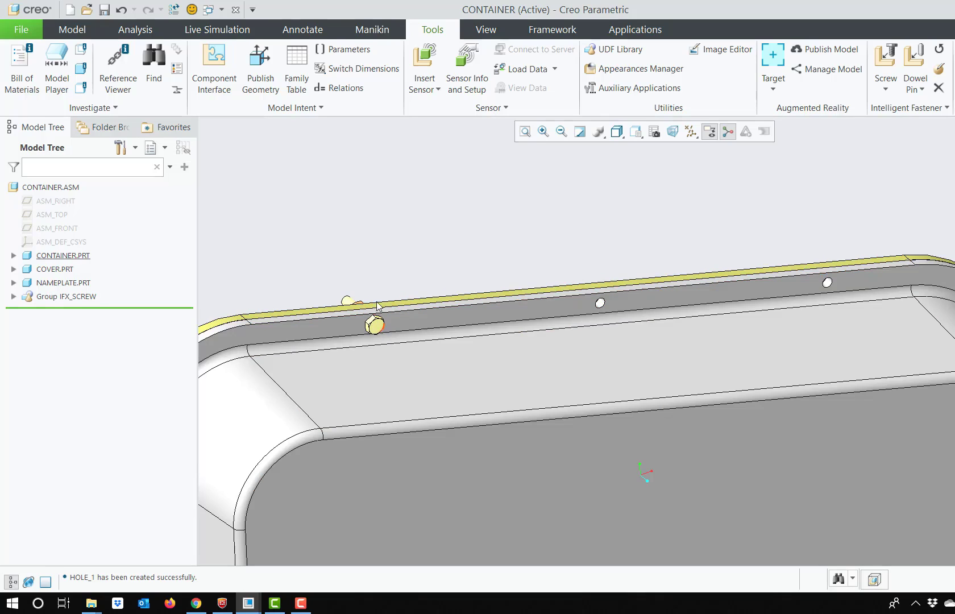
# Define a second screw fastener in the adjacent flange hole, referencing the flange and cover faces, and allow it despite the existing fastener
pyautogui.scroll(-5, 610, 307)
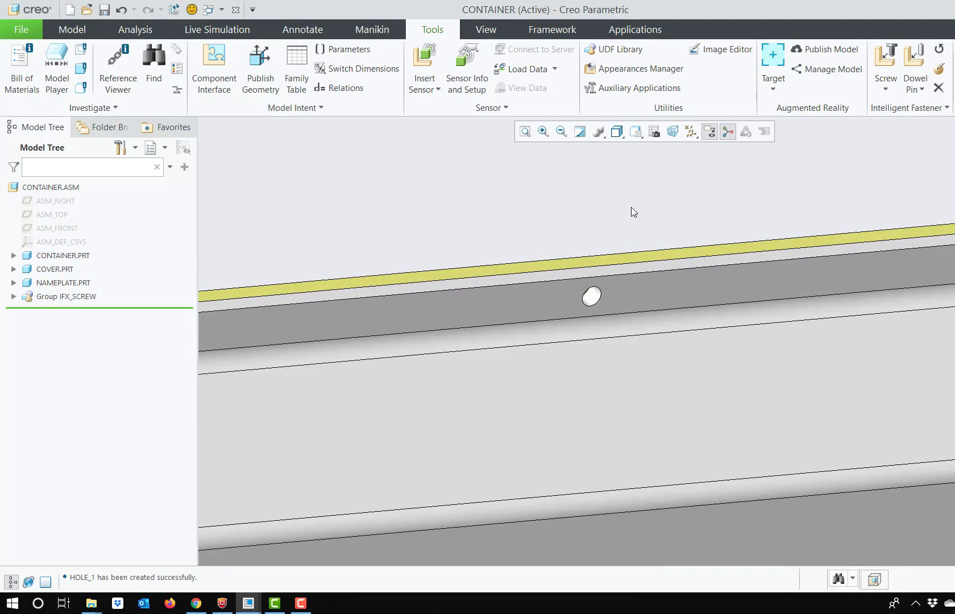
pyautogui.click(885, 60)
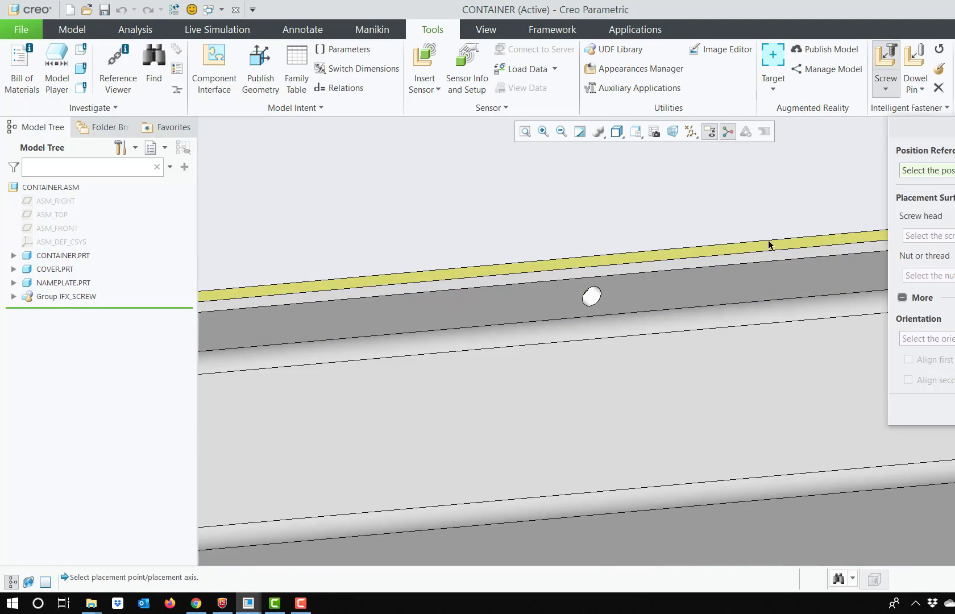
pyautogui.click(593, 298)
pyautogui.click(614, 299)
pyautogui.moveTo(537, 234); pyautogui.dragTo(593, 263, button='middle')
pyautogui.click(751, 348)
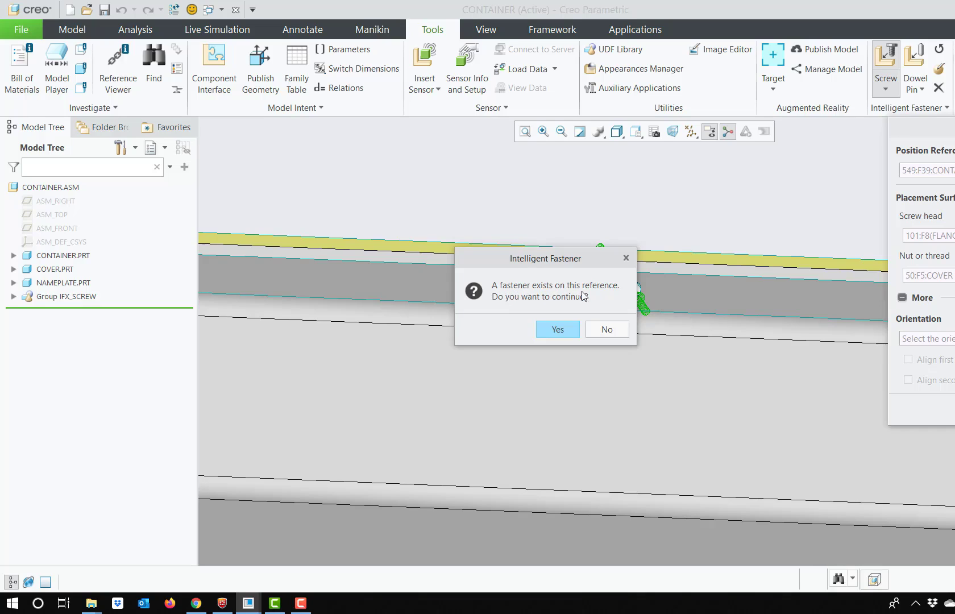
pyautogui.click(557, 329)
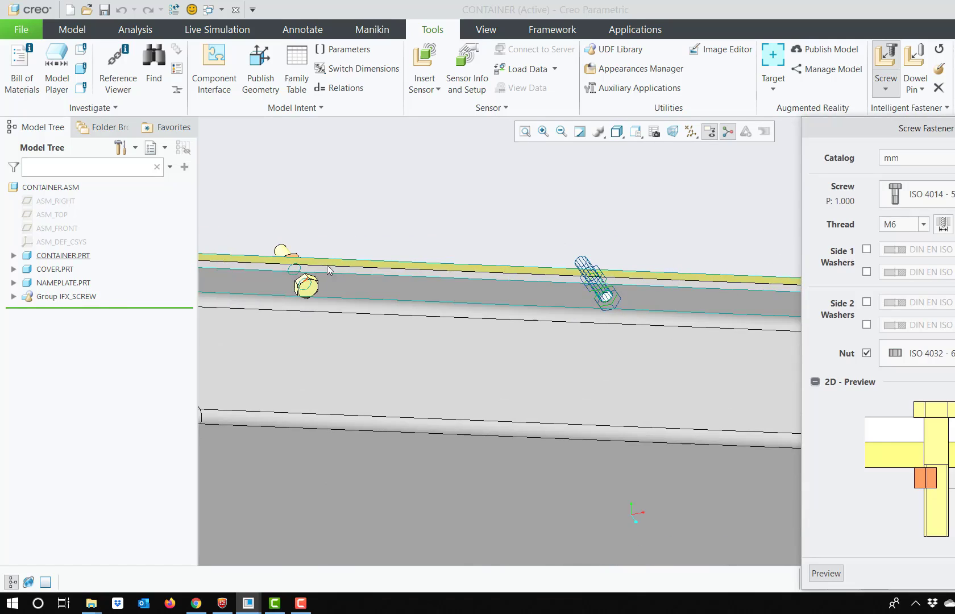
# Assemble the second M6 ISO 4014 screw and ISO 4032 nut as a single instance rather than a pattern
pyautogui.scroll(2, 327, 270)
pyautogui.scroll(-2, 764, 420)
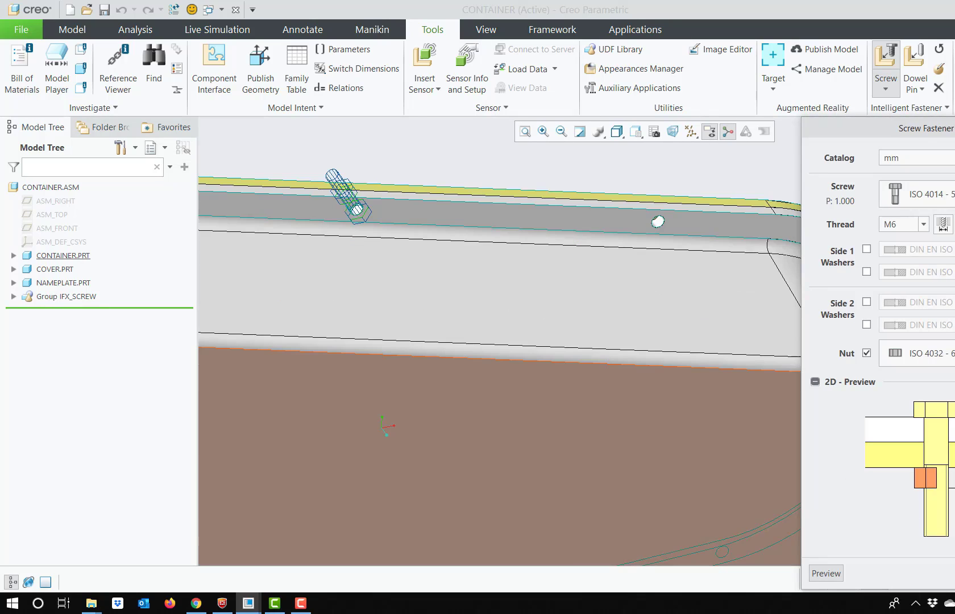
pyautogui.scroll(4, 316, 262)
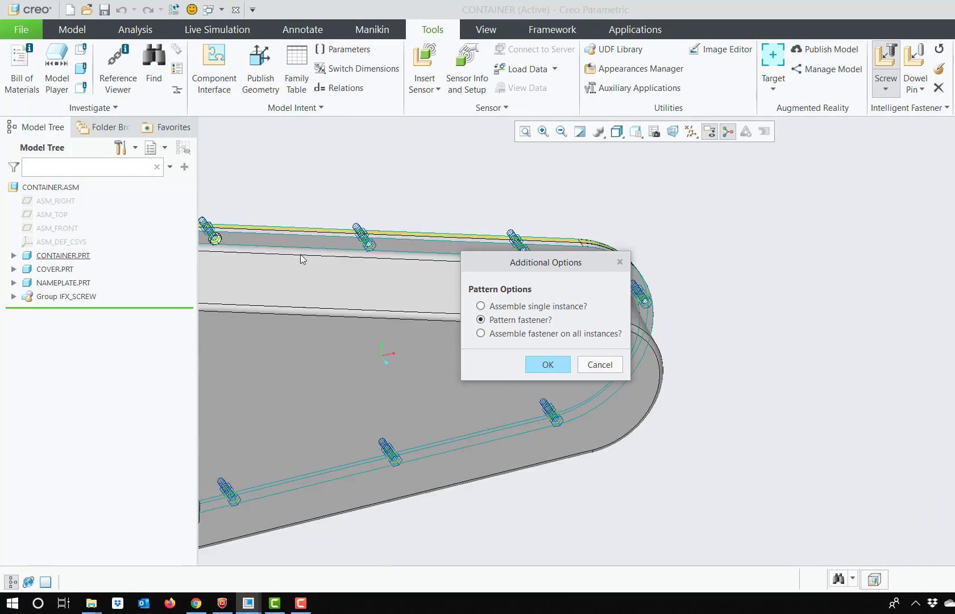
pyautogui.scroll(-3, 318, 256)
pyautogui.scroll(4, 418, 304)
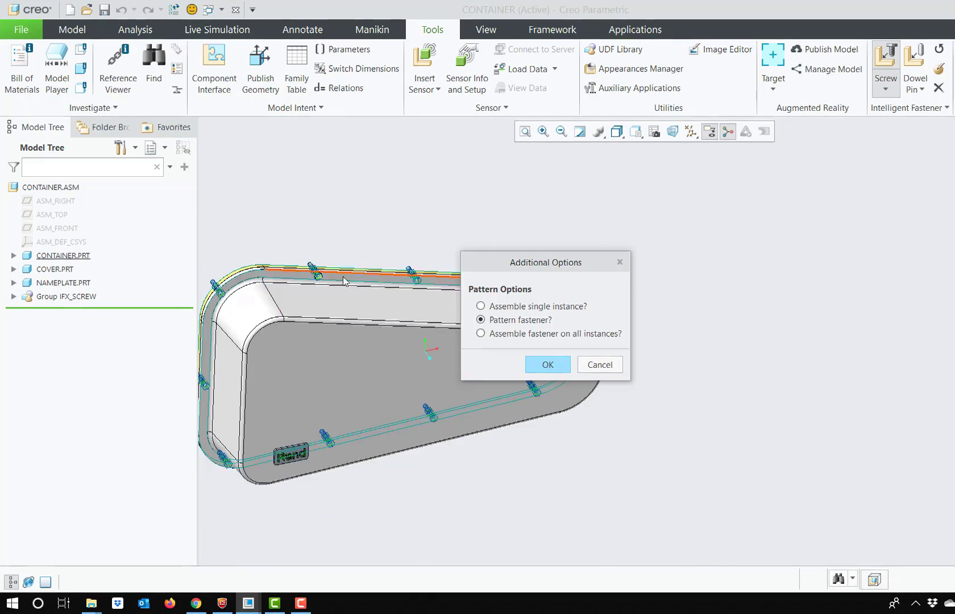
pyautogui.scroll(-4, 352, 280)
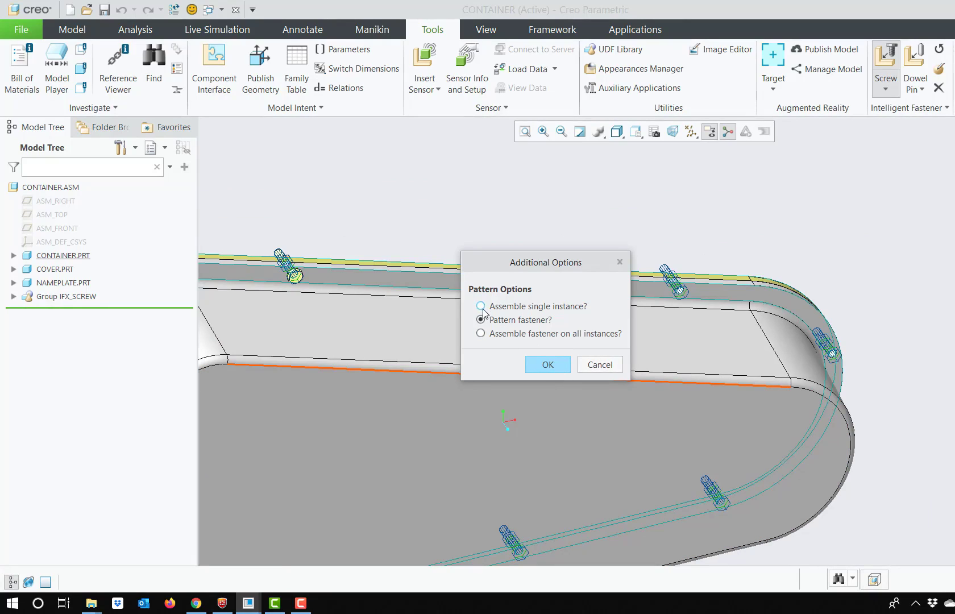
pyautogui.click(481, 307)
pyautogui.click(547, 364)
pyautogui.scroll(5, 575, 319)
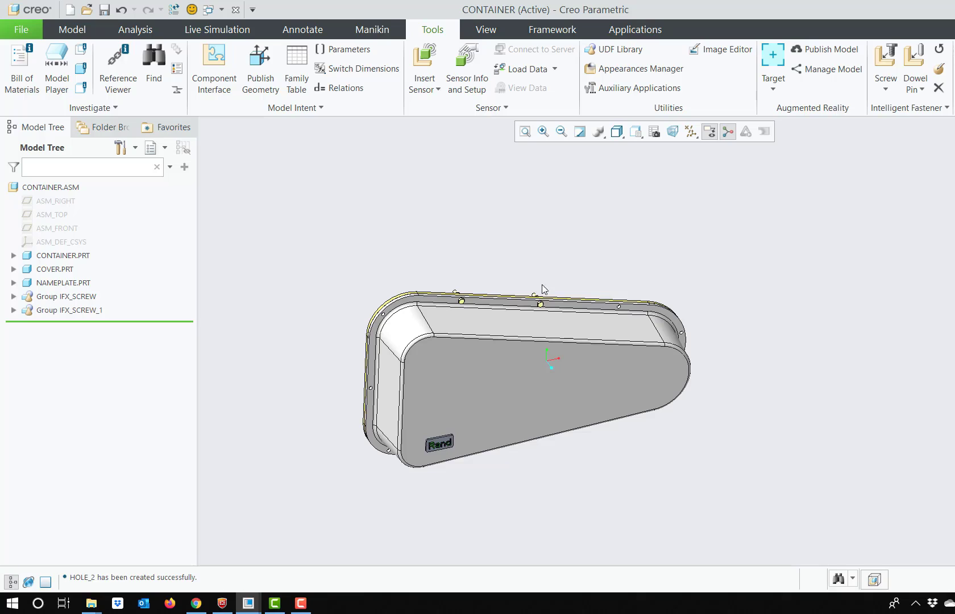
pyautogui.scroll(-4, 559, 332)
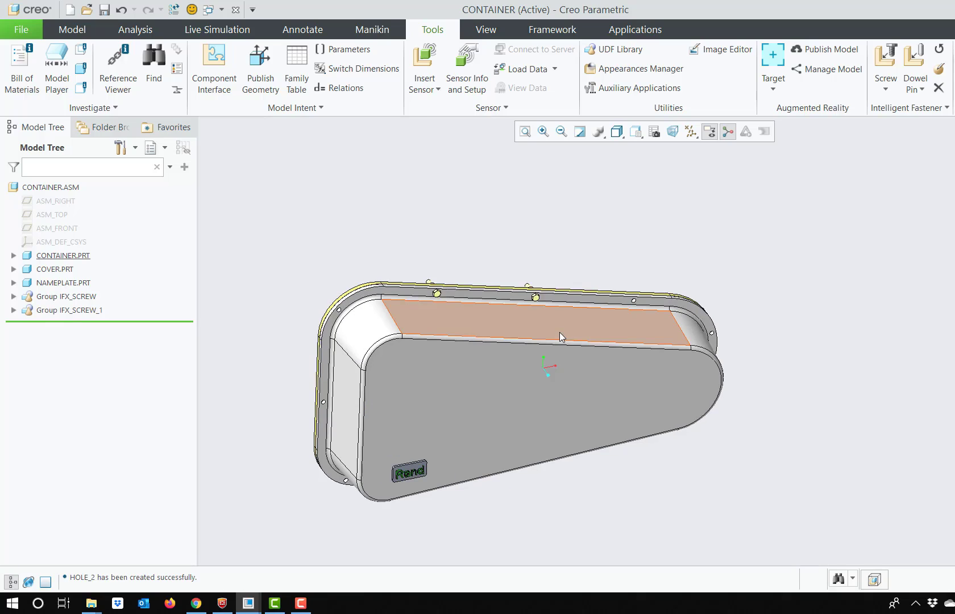
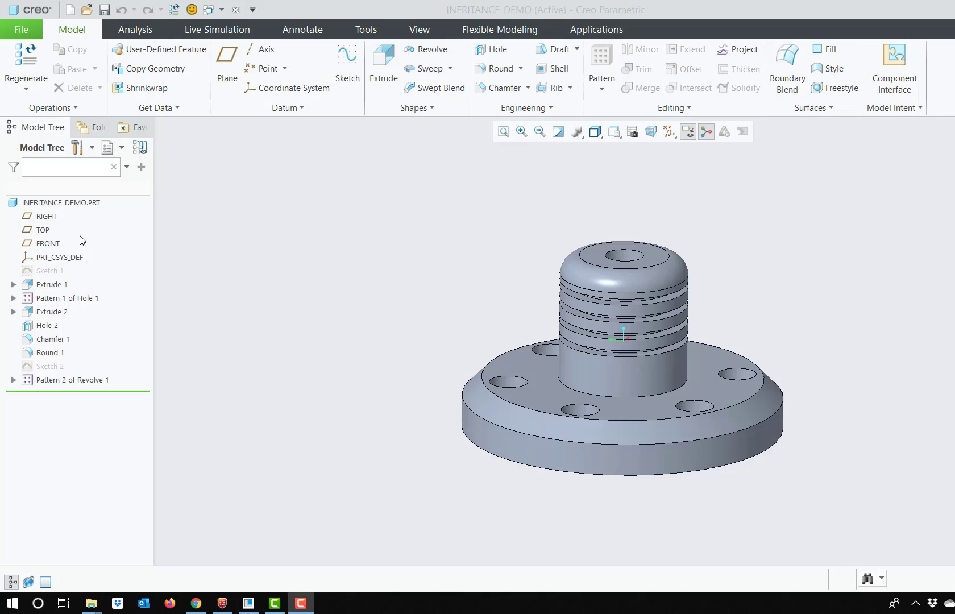
# Start a new file of the Drawing type from the INERITANCE_DEMO part
pyautogui.click(21, 29)
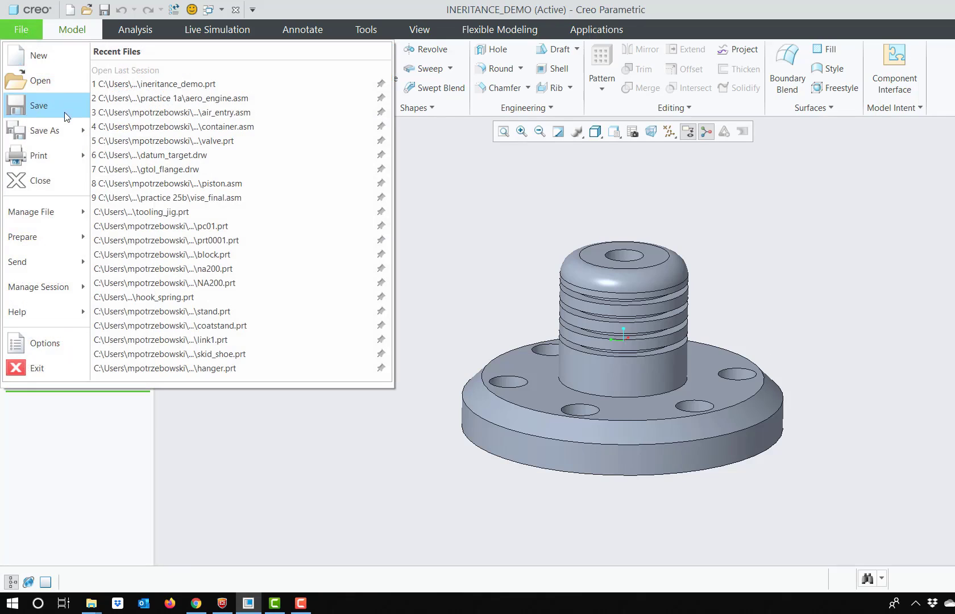
pyautogui.click(56, 61)
pyautogui.click(465, 269)
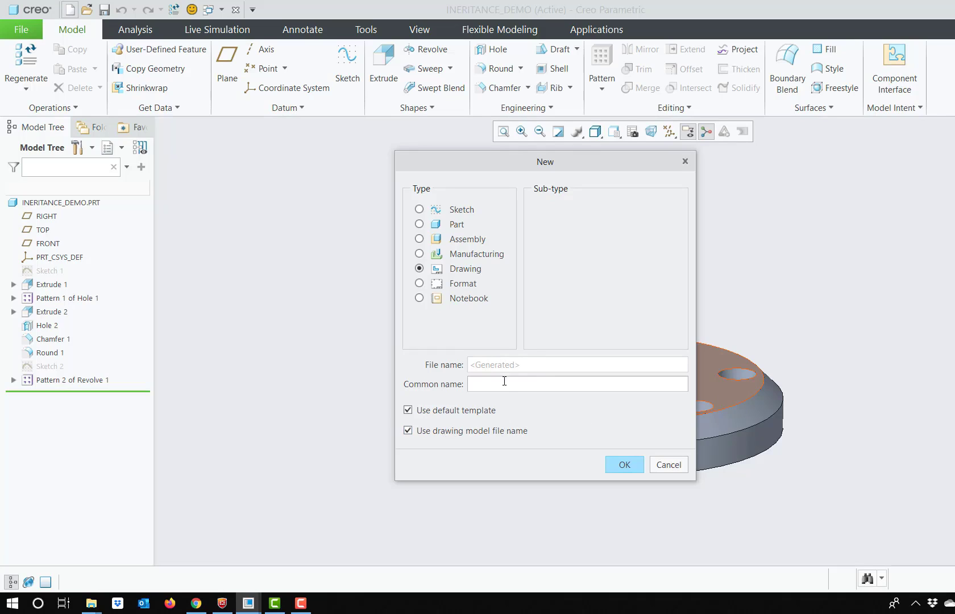
pyautogui.click(456, 435)
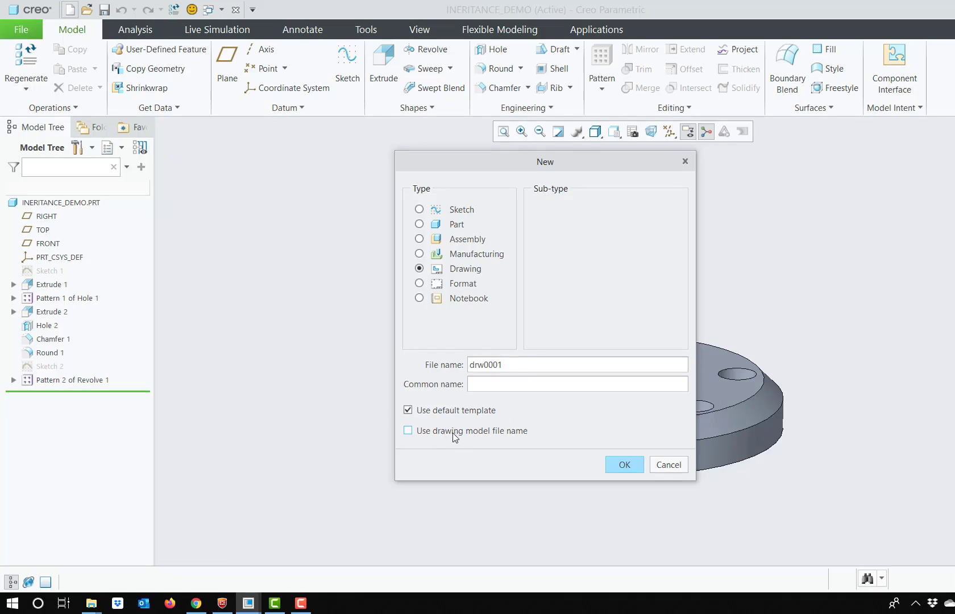
pyautogui.moveTo(518, 366); pyautogui.dragTo(451, 371)
pyautogui.click(445, 435)
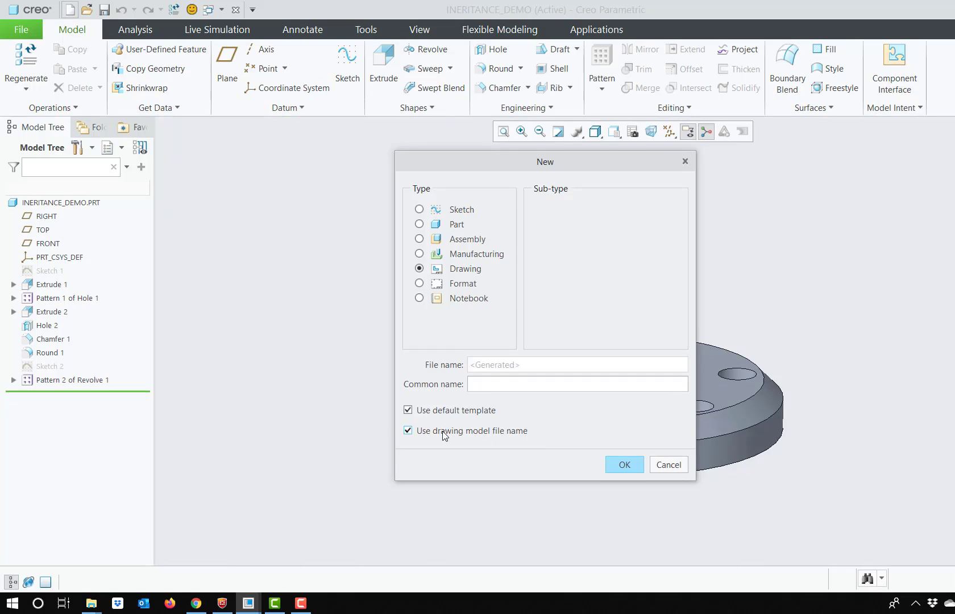
# Create the drawing of ineritance_demo.prt with the c_drawing template, using the drawing model's file name
pyautogui.click(619, 465)
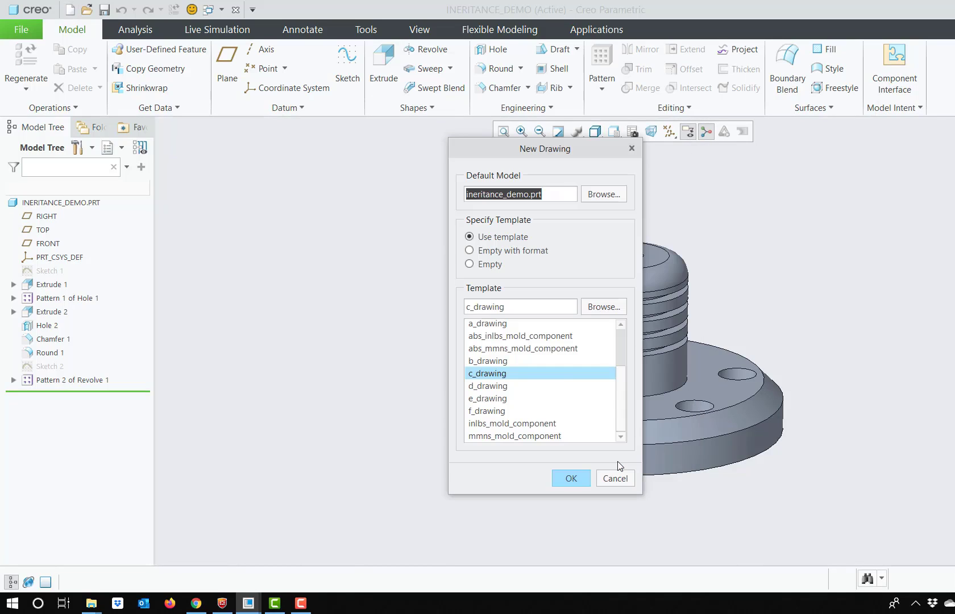
pyautogui.click(571, 477)
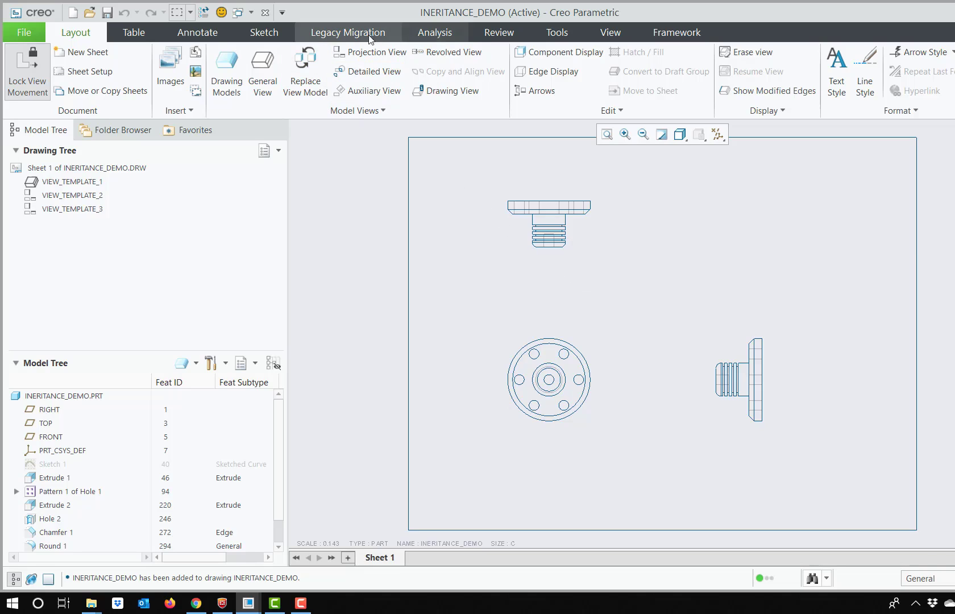
# Add a leader note reading "Text" attached to the outer flange edge in the side view, placed beside that edge
pyautogui.click(216, 37)
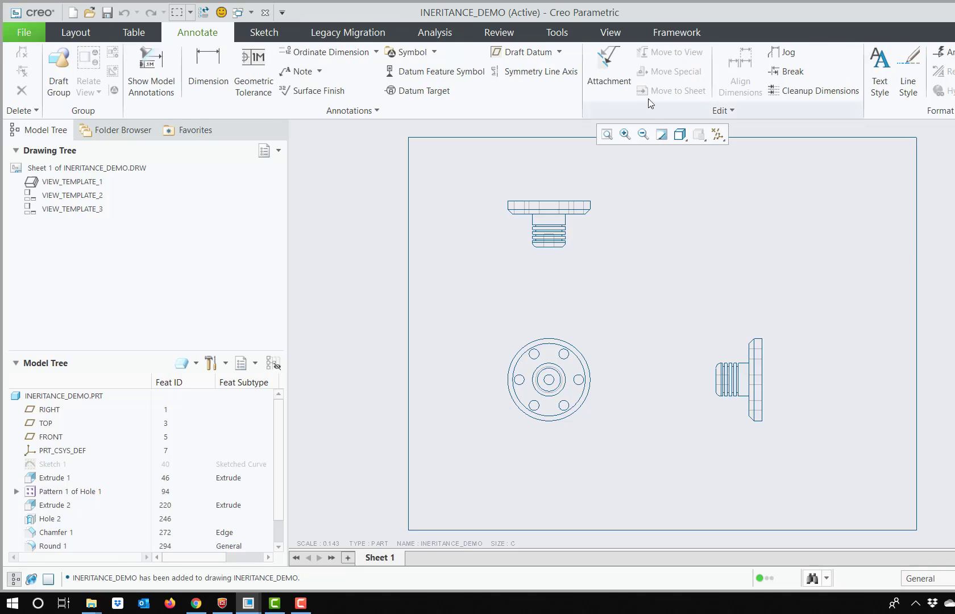
pyautogui.click(308, 73)
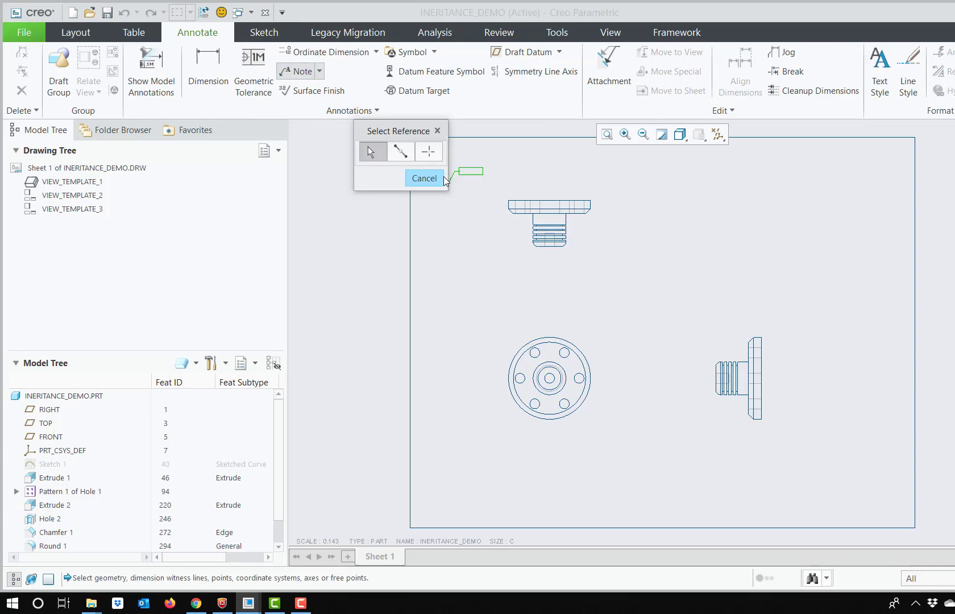
pyautogui.scroll(2, 750, 379)
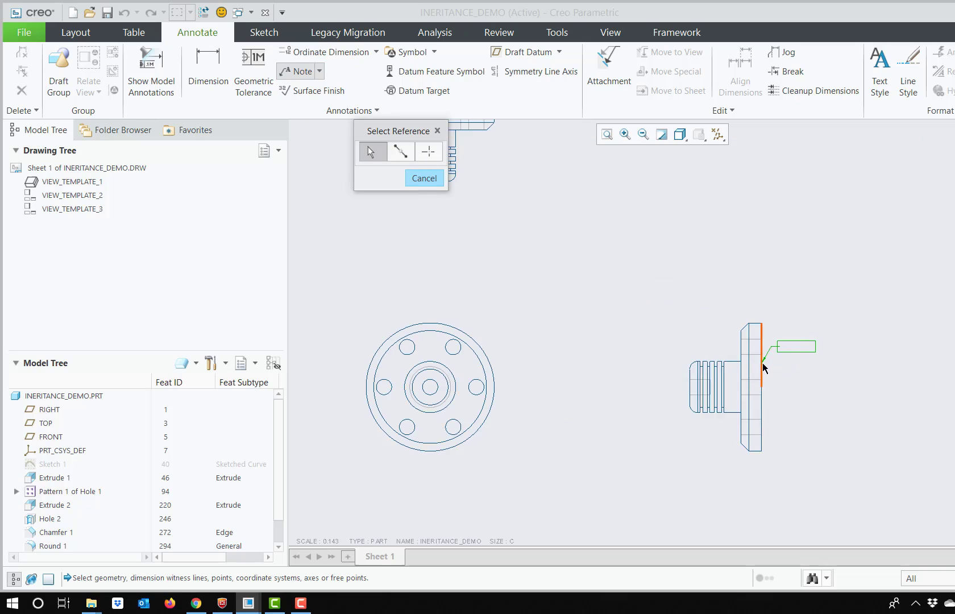
pyautogui.click(763, 367)
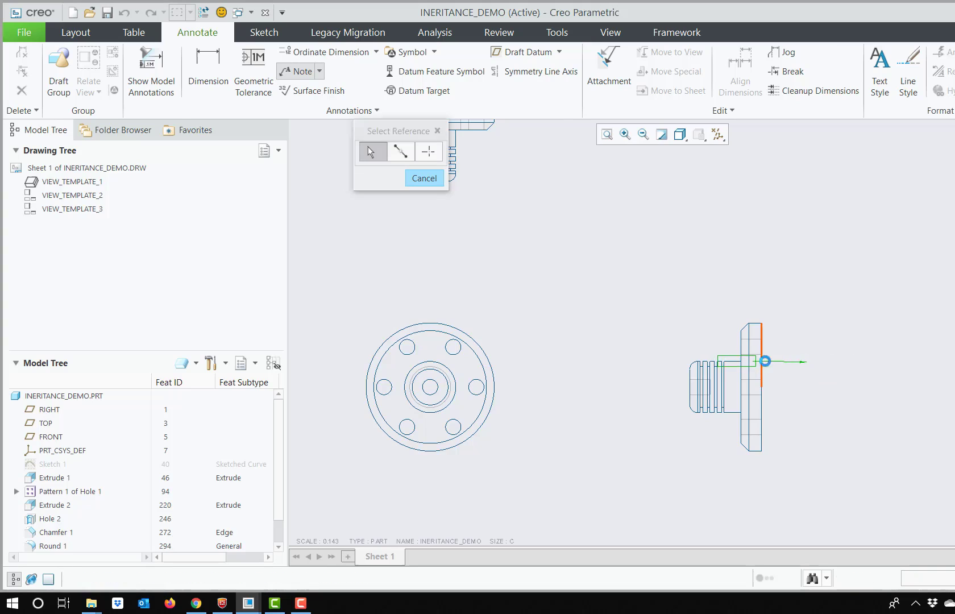
pyautogui.click(807, 363)
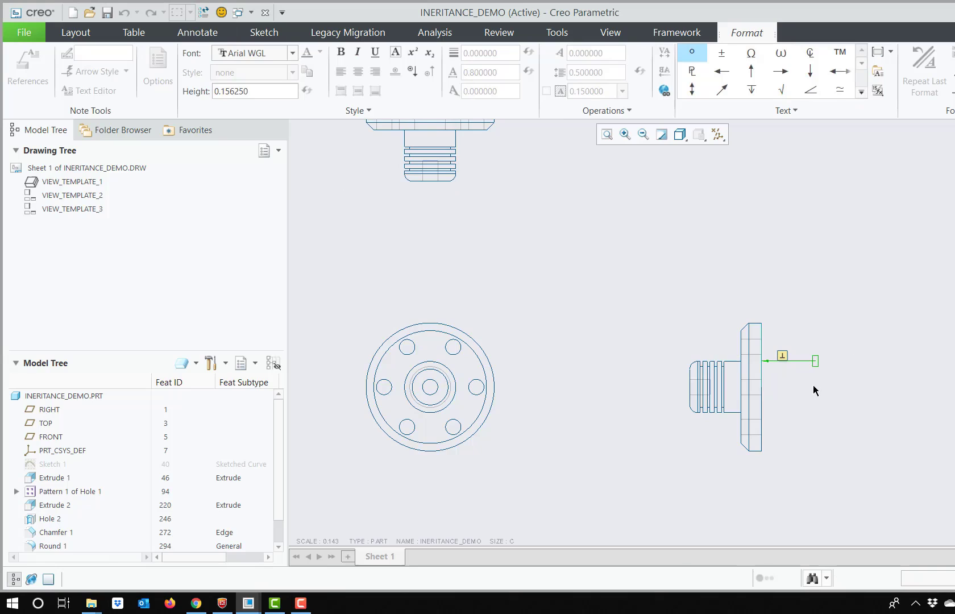
pyautogui.write('Text')
pyautogui.click(827, 283)
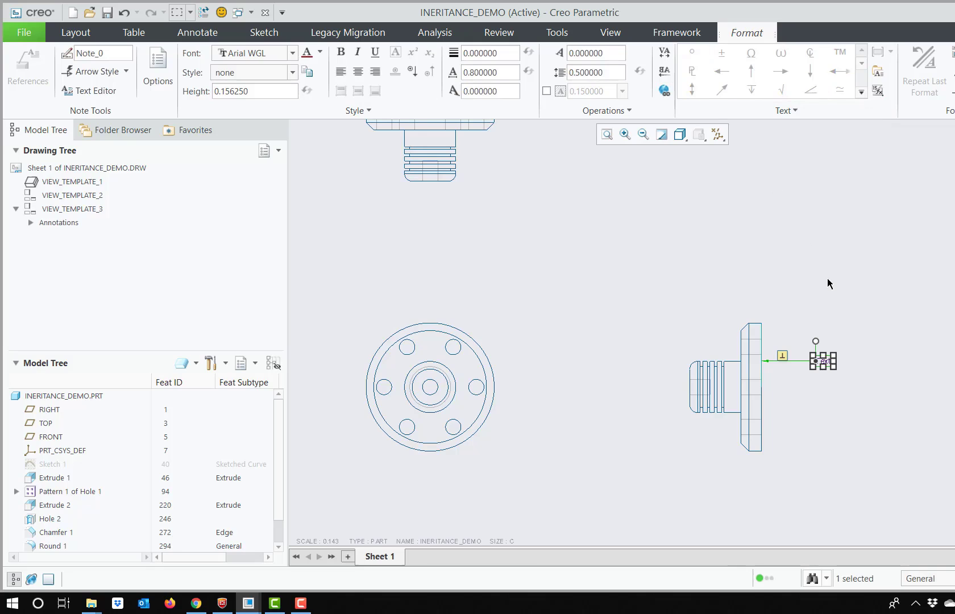
pyautogui.click(881, 374)
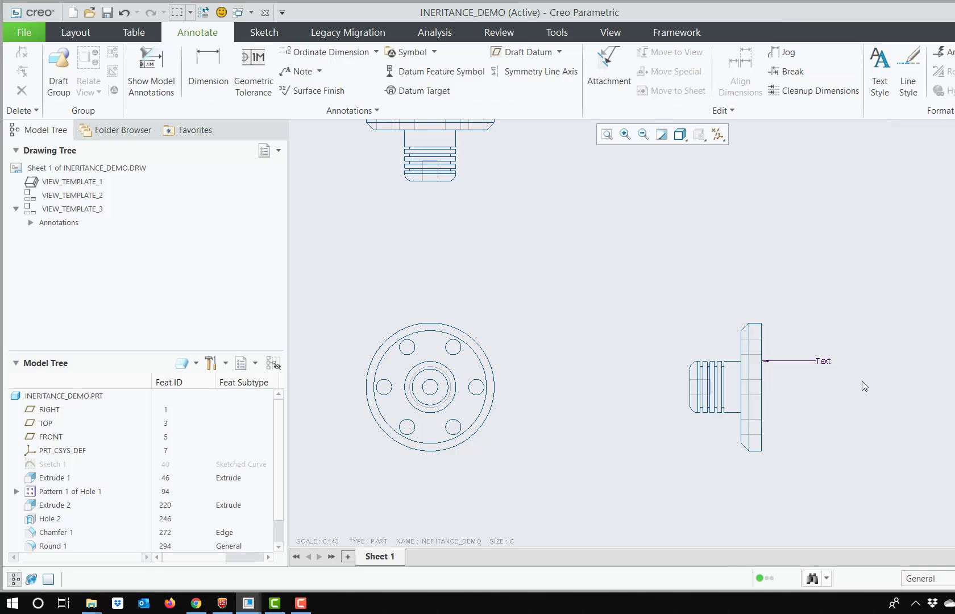
# Edit the leader note's text and insert a slope-triangle symbol from the symbol library before the word "Text"
pyautogui.click(829, 362)
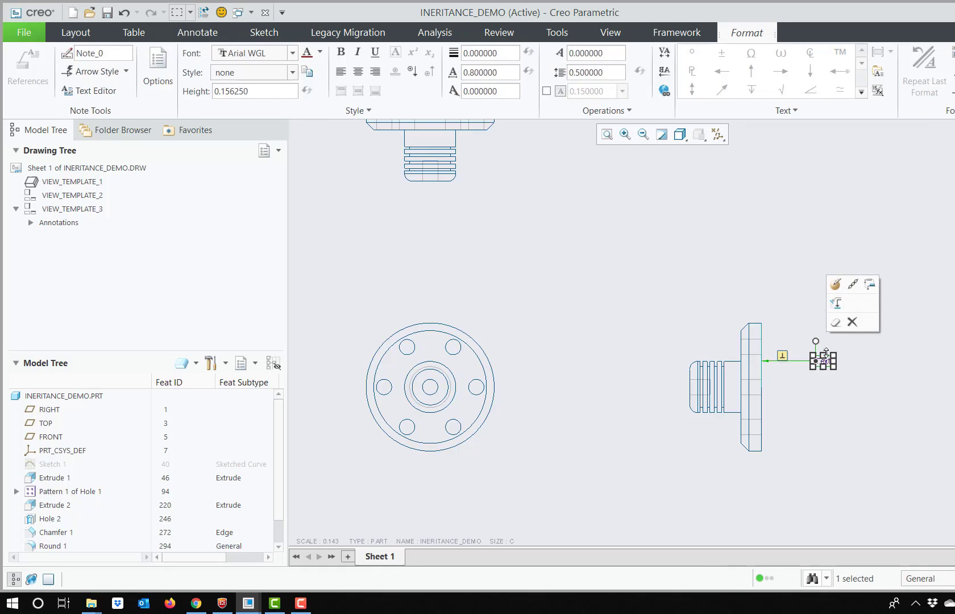
pyautogui.click(375, 71)
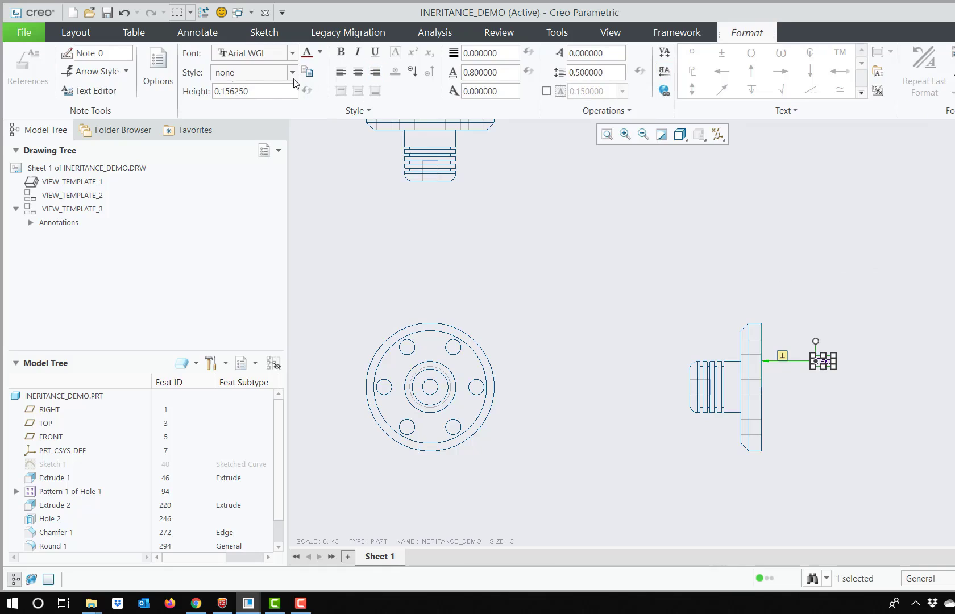
pyautogui.click(98, 91)
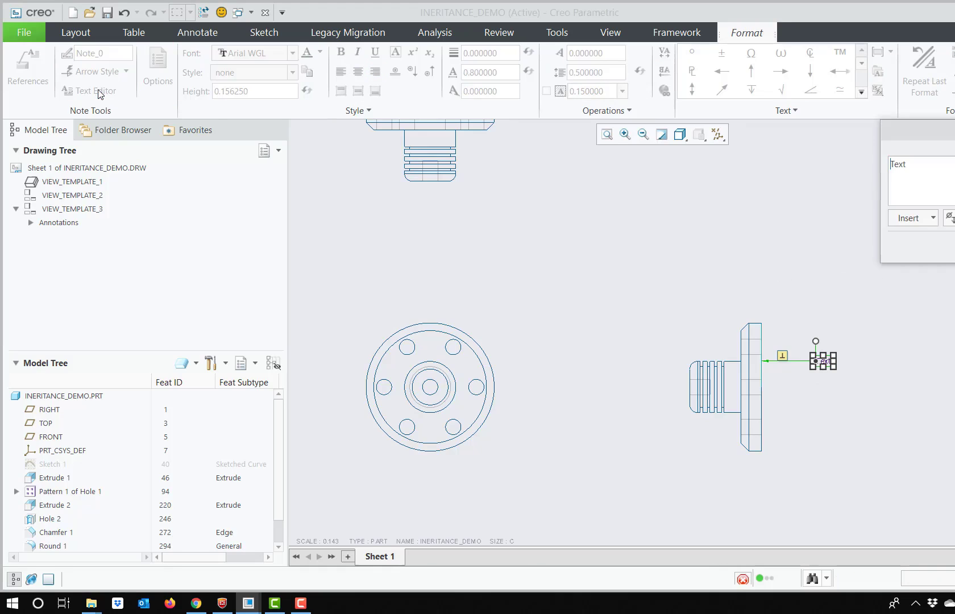
pyautogui.click(949, 218)
pyautogui.moveTo(884, 279); pyautogui.dragTo(408, 195)
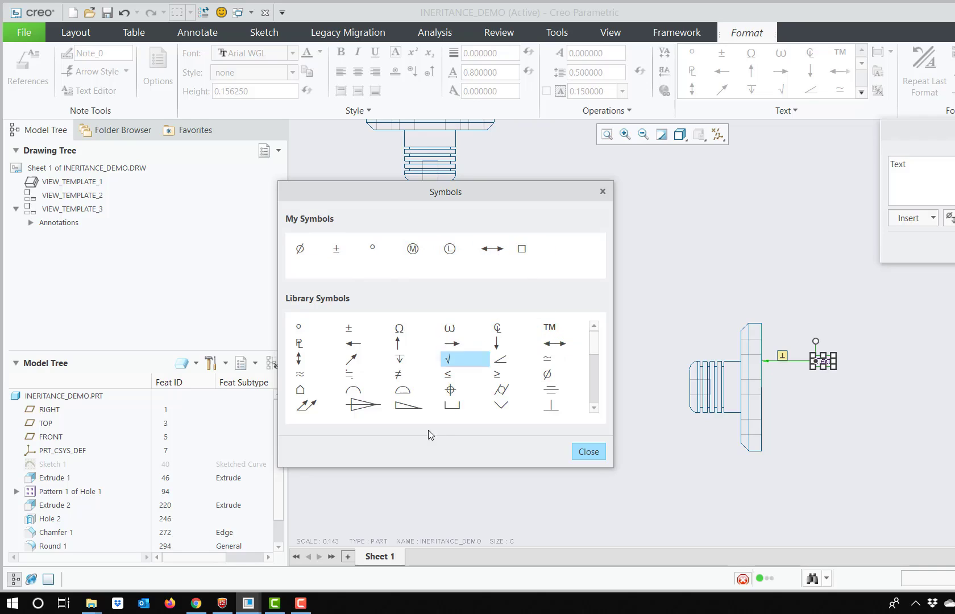
pyautogui.scroll(-1, 594, 362)
pyautogui.scroll(-5, 593, 364)
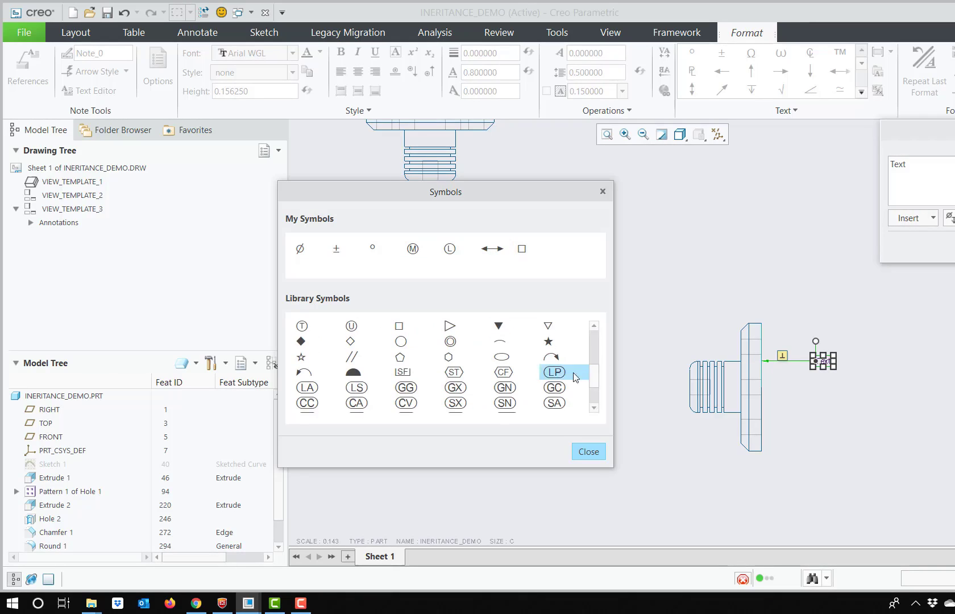
pyautogui.scroll(-3, 449, 371)
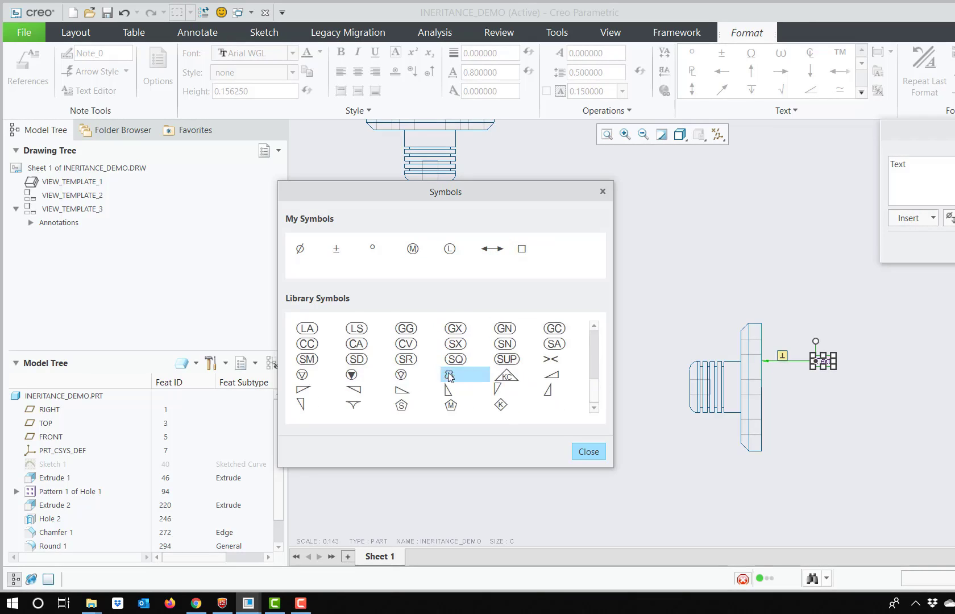
pyautogui.click(355, 392)
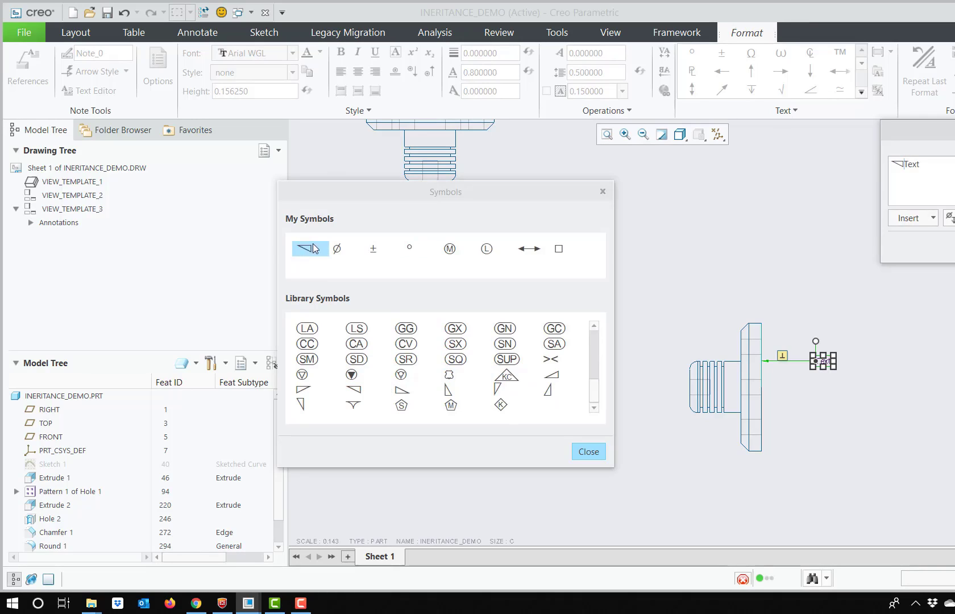
# Dimension the horizontal distance from the virtual corner of the chamfered flange edges to the hub's end edge in the side view
pyautogui.scroll(2, 844, 365)
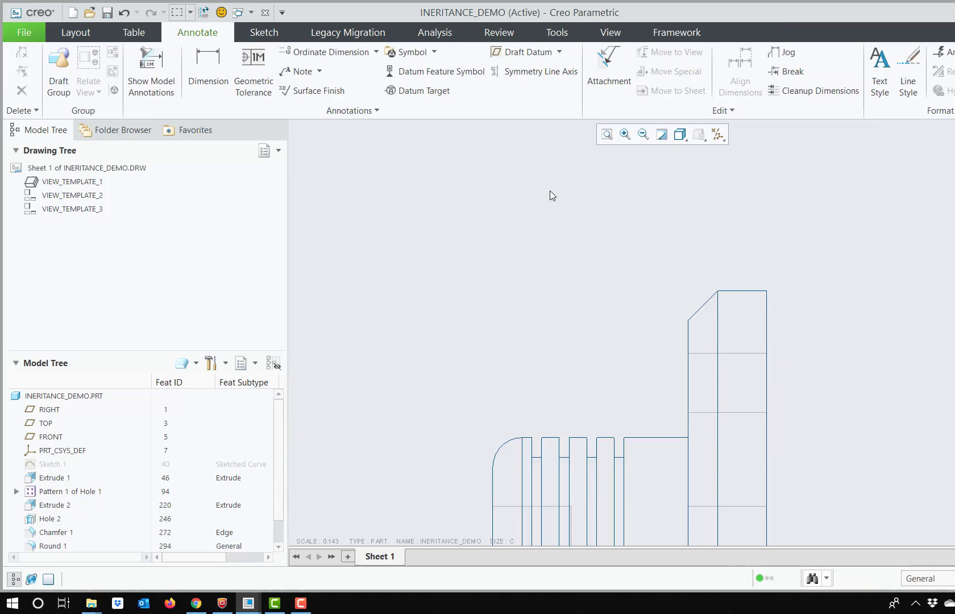
pyautogui.click(216, 62)
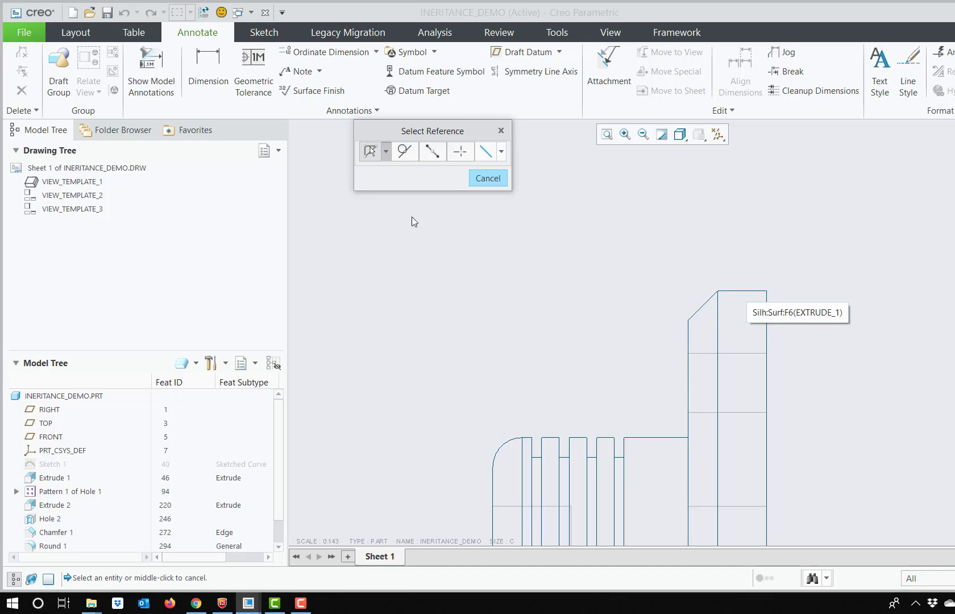
pyautogui.click(458, 154)
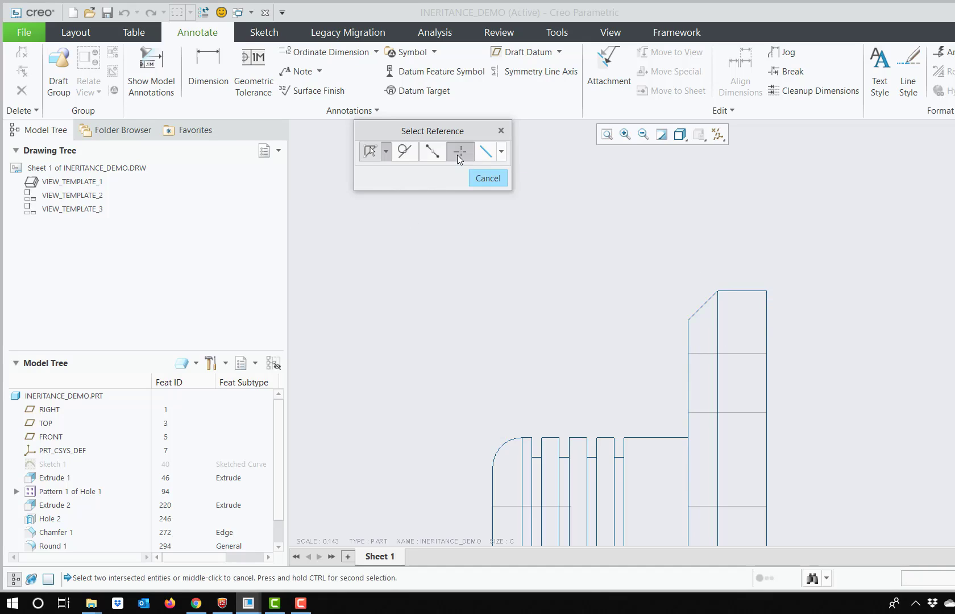
pyautogui.click(736, 291)
pyautogui.keyDown('ctrl'); pyautogui.click(689, 341); pyautogui.keyUp('ctrl')
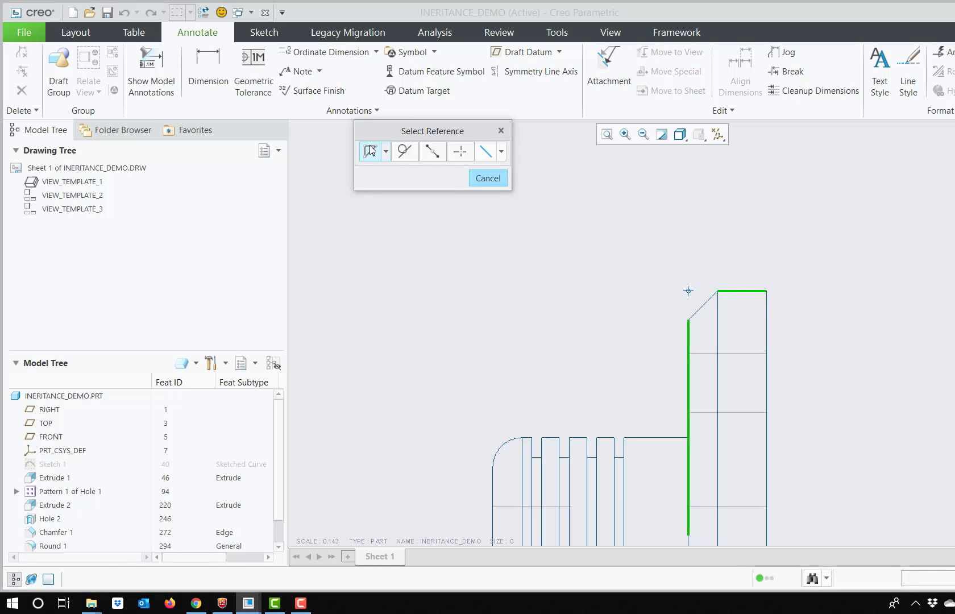
pyautogui.keyDown('ctrl'); pyautogui.click(489, 481); pyautogui.keyUp('ctrl')
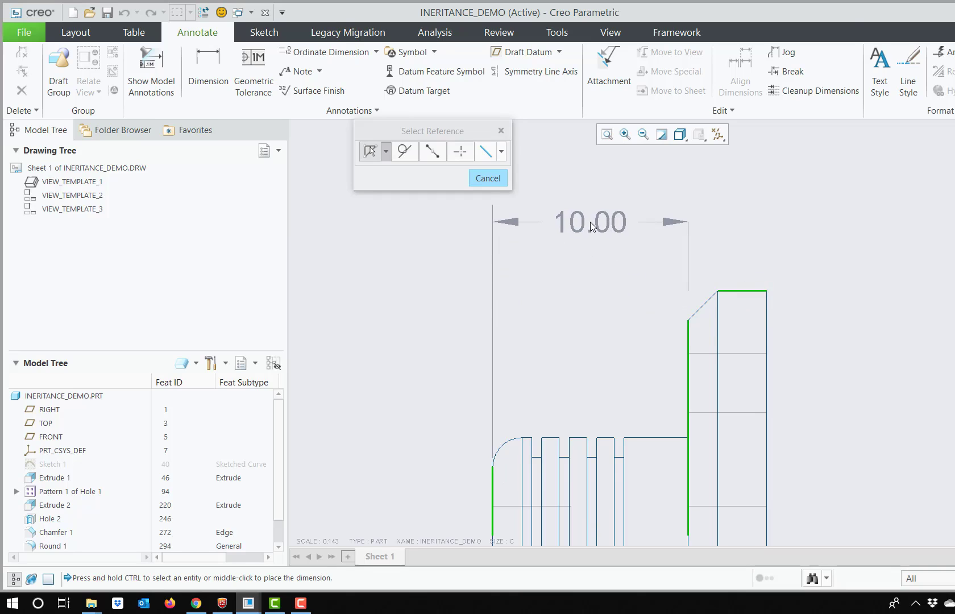
pyautogui.middleClick(590, 222)
pyautogui.middleClick(542, 225)
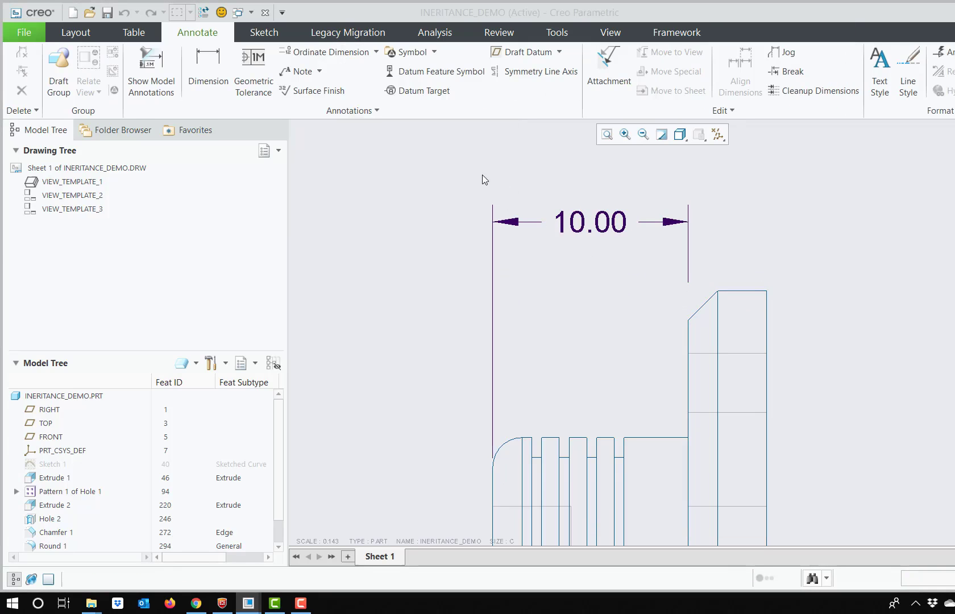
# Enable intersection witness lines on the side view's horizontal dimension to mark the virtual flange corner
pyautogui.click(579, 229)
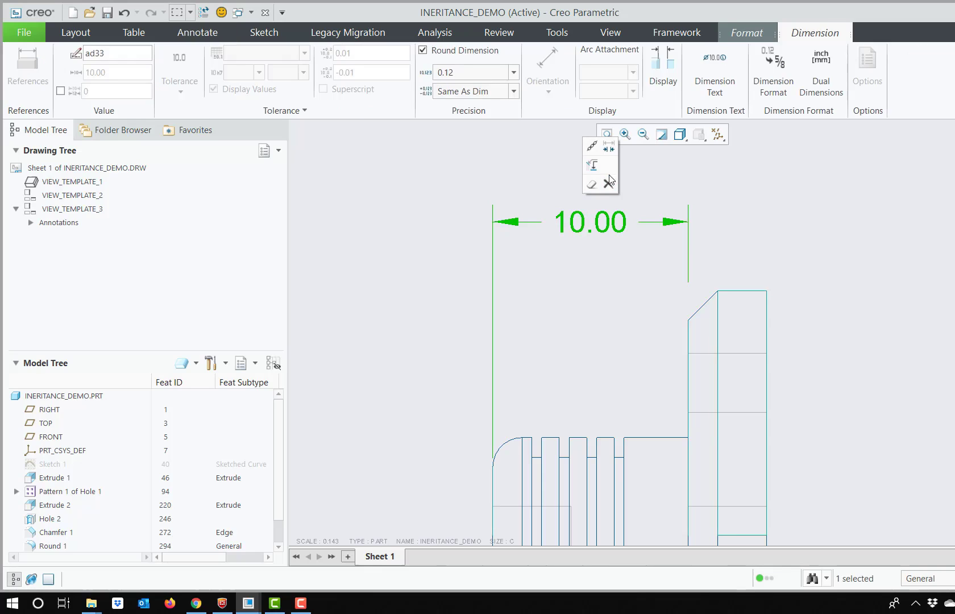
pyautogui.click(657, 66)
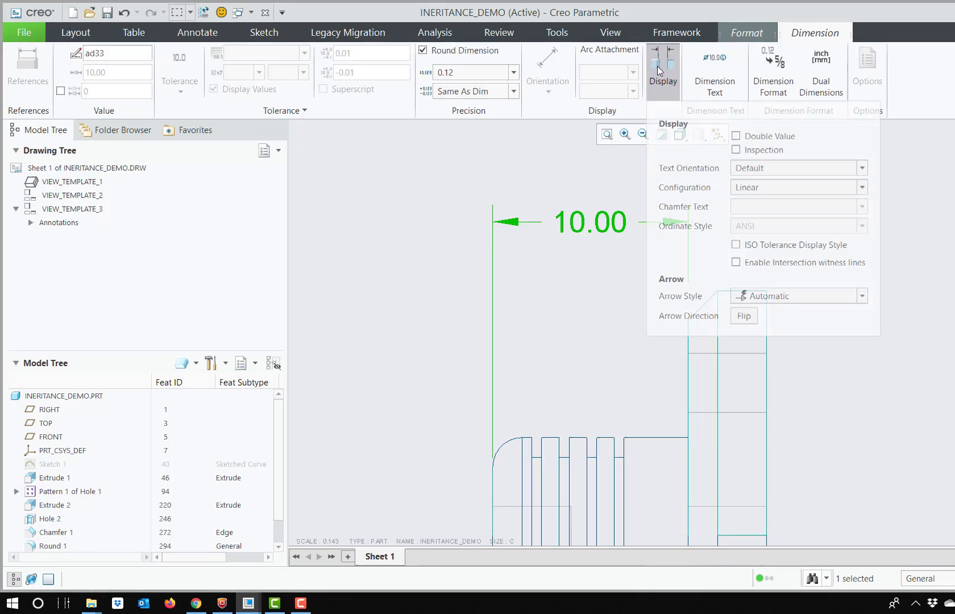
pyautogui.click(736, 262)
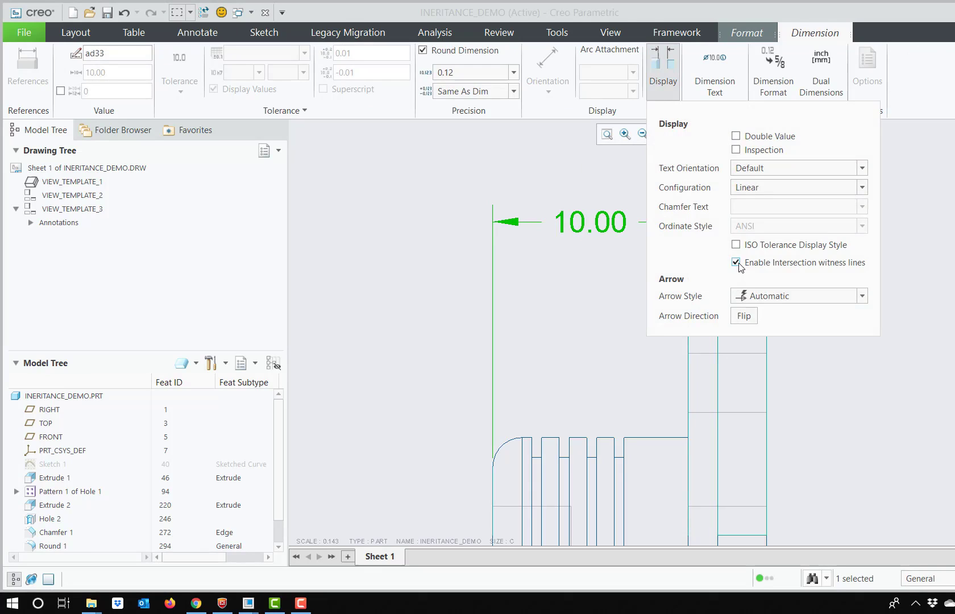
pyautogui.click(776, 293)
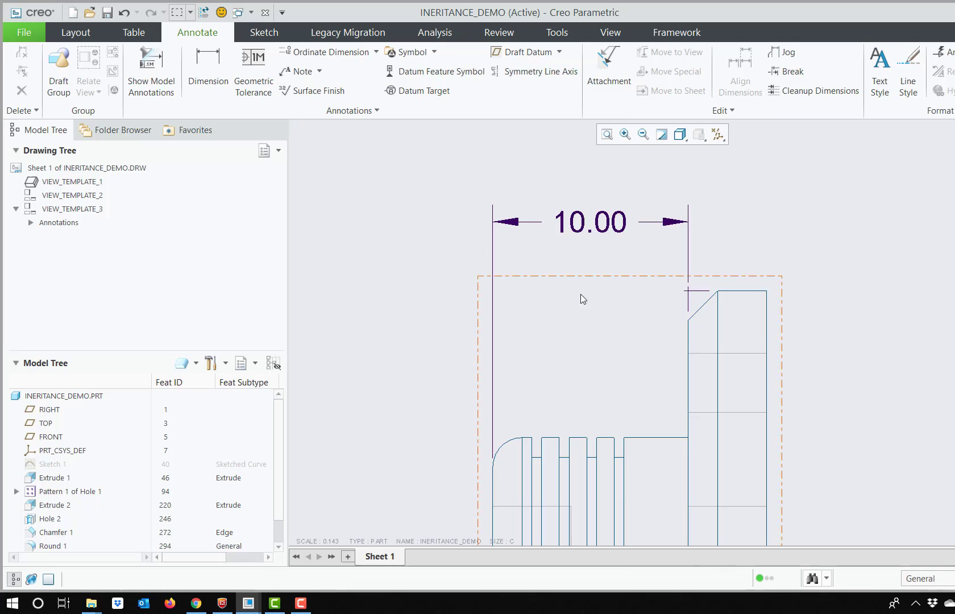
pyautogui.click(688, 292)
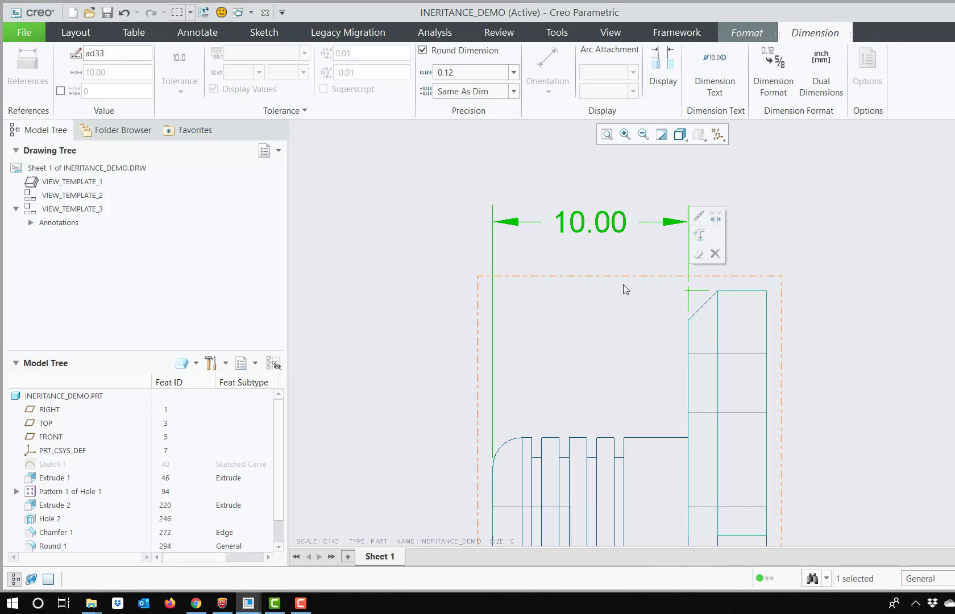
pyautogui.click(875, 256)
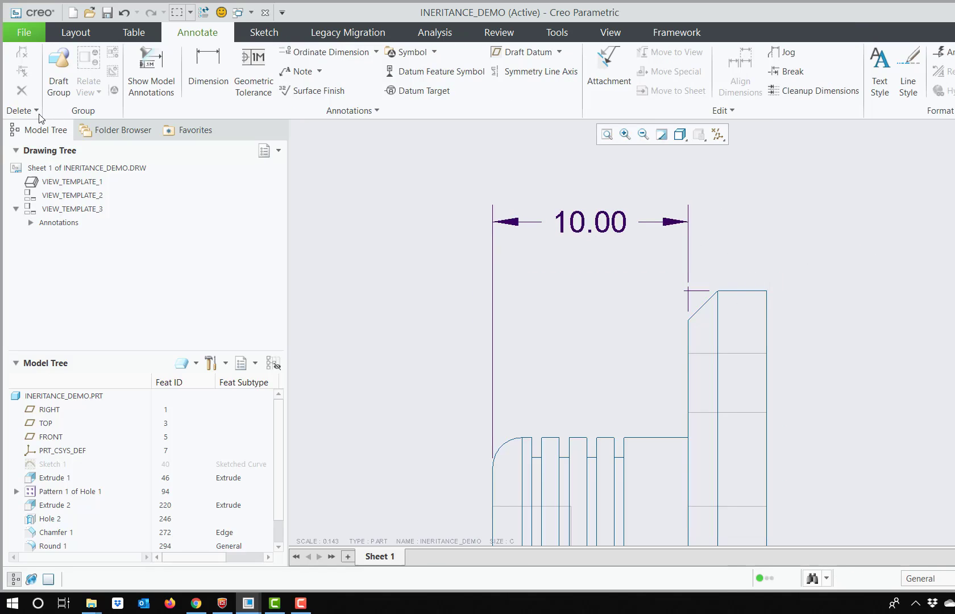
# Insert a table of three columns and four rows in the empty area above and between the front and side views
pyautogui.click(122, 35)
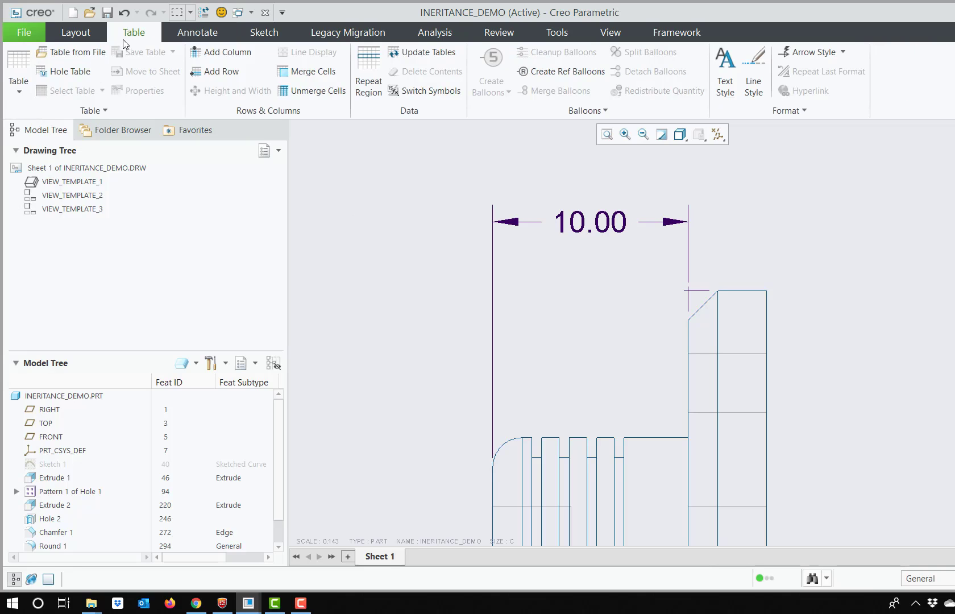
pyautogui.click(22, 88)
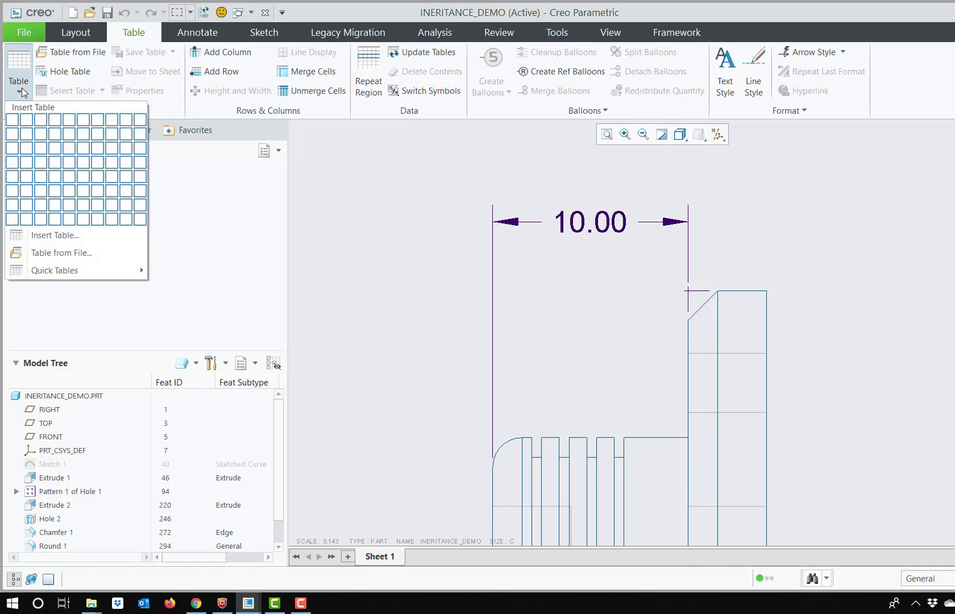
pyautogui.click(44, 160)
pyautogui.scroll(5, 619, 227)
pyautogui.click(400, 160)
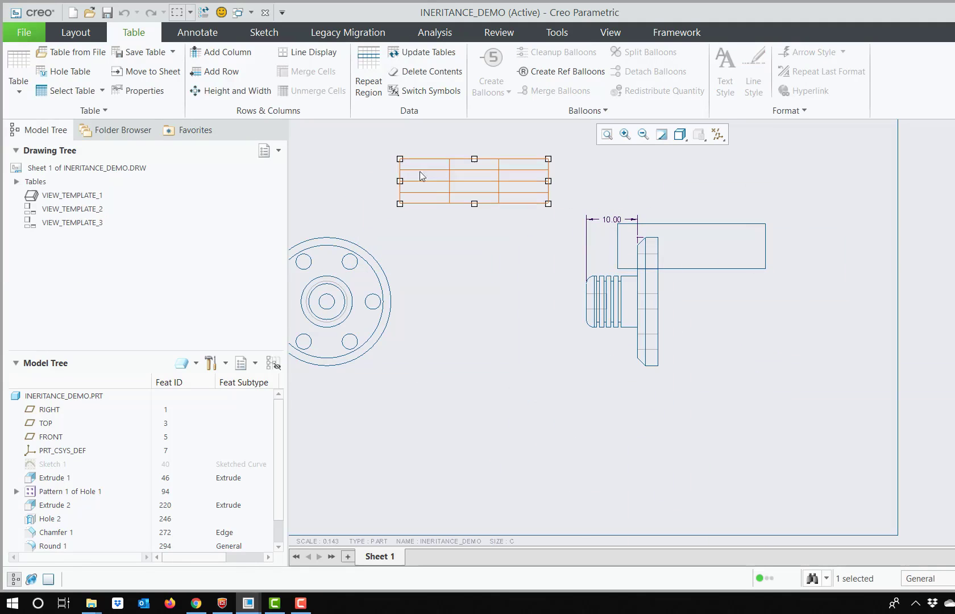
pyautogui.scroll(-1, 447, 231)
pyautogui.click(511, 266)
# Fill the first three cells of the table's first column with one person's first name each, without extra blank lines
pyautogui.doubleClick(412, 147)
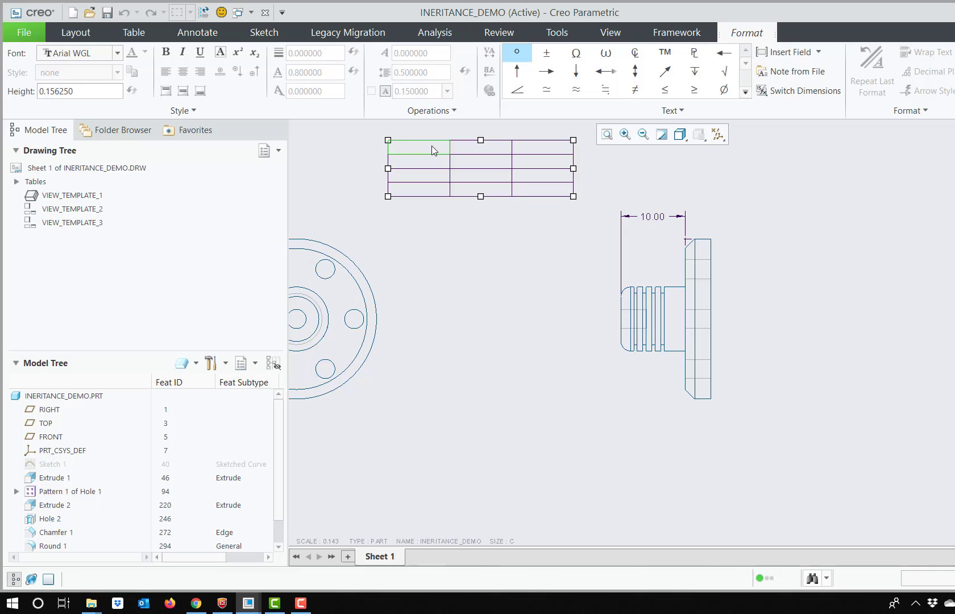
pyautogui.write('Mark')
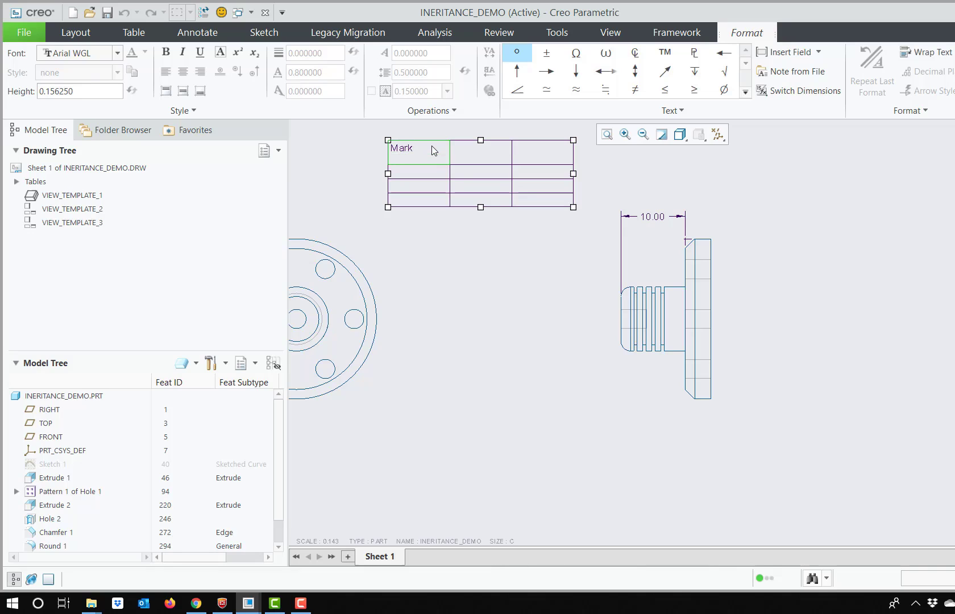
pyautogui.click(421, 174)
pyautogui.doubleClick(420, 173)
pyautogui.write('Tom')
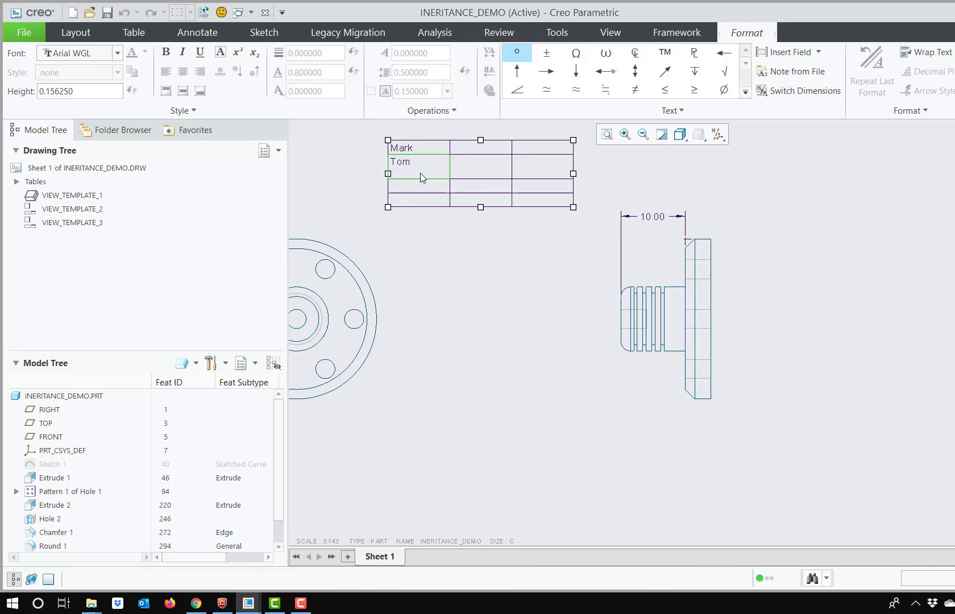
pyautogui.click(408, 187)
pyautogui.doubleClick(408, 187)
pyautogui.write('Sam')
pyautogui.press('Return')
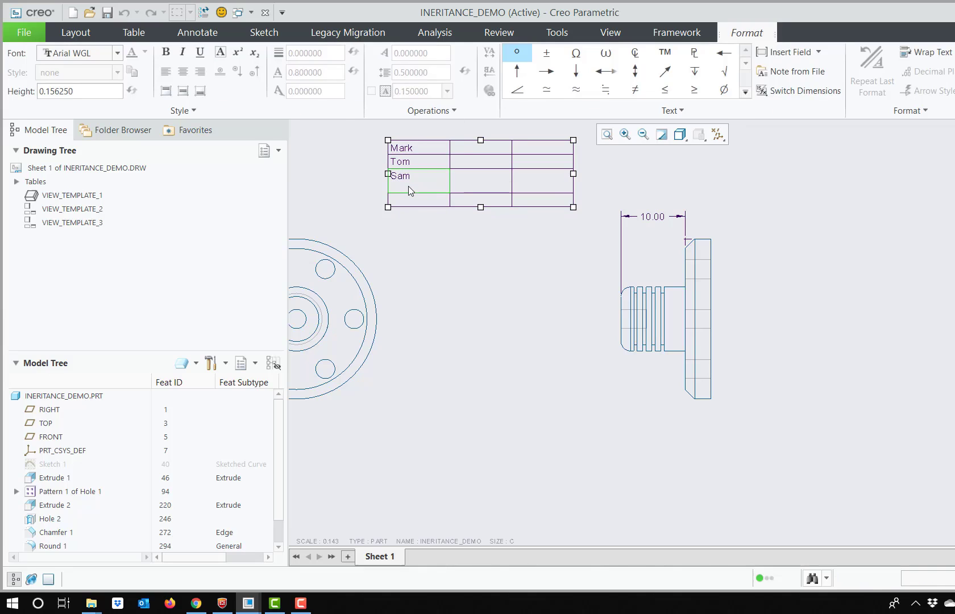
pyautogui.press('BackSpace')
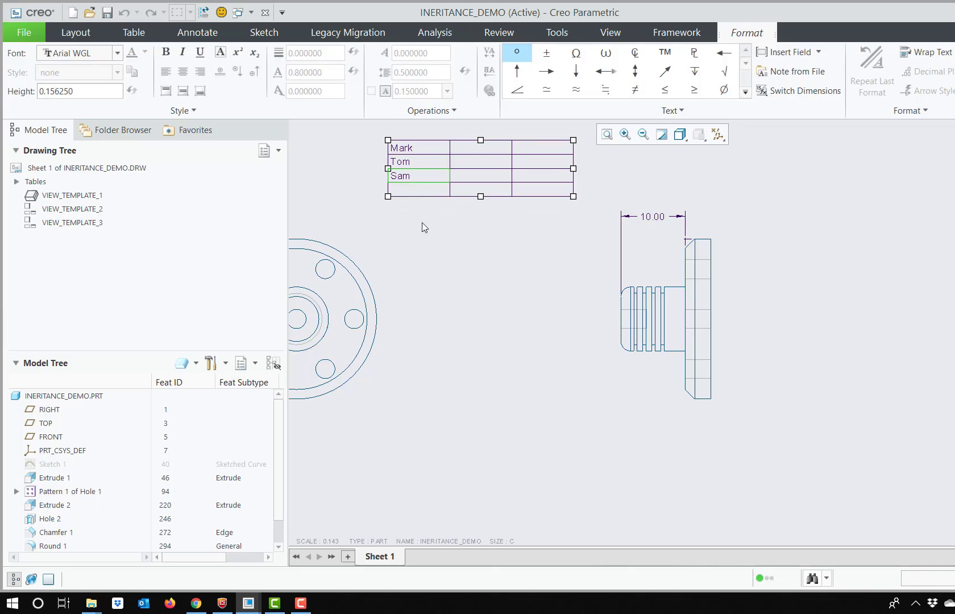
pyautogui.click(431, 200)
pyautogui.click(421, 176)
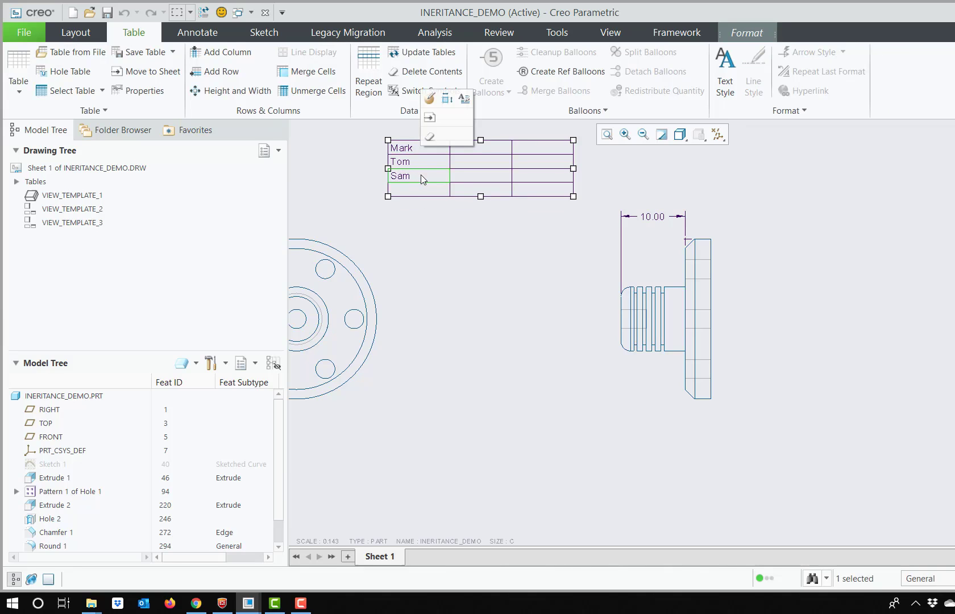
# Delete the contents of the third and first cells in the drawing table's first column
pyautogui.press('Delete')
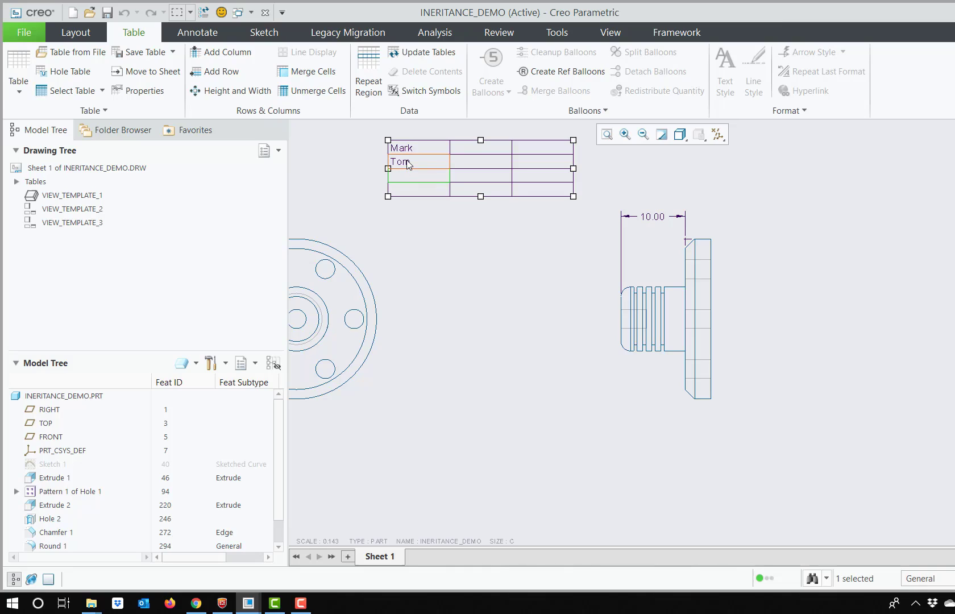
pyautogui.click(420, 148)
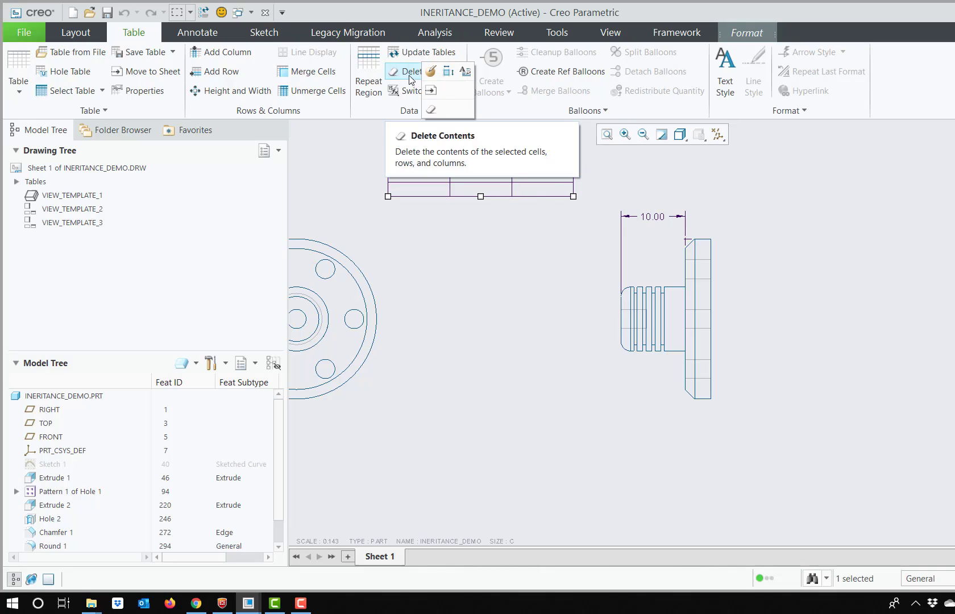
pyautogui.click(431, 109)
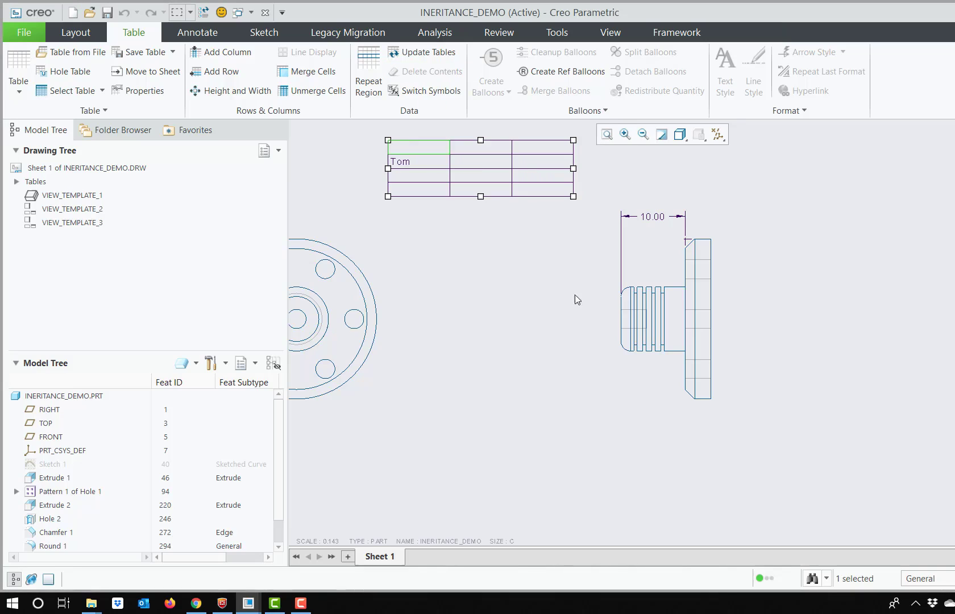
pyautogui.click(515, 267)
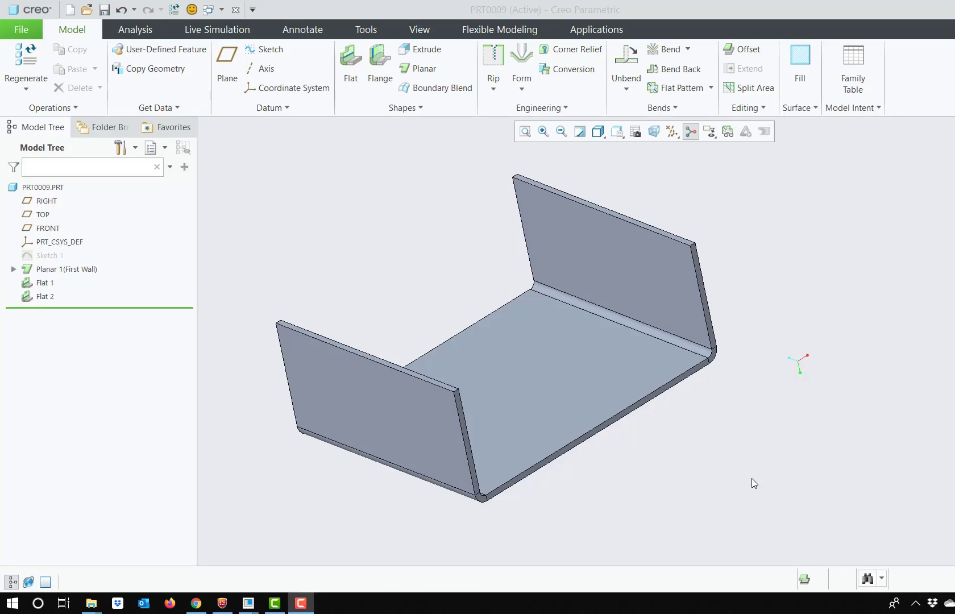
# Attach a rectangular 90-degree flat wall to the base's open long edge between the two existing walls in PRT0009
pyautogui.click(438, 195)
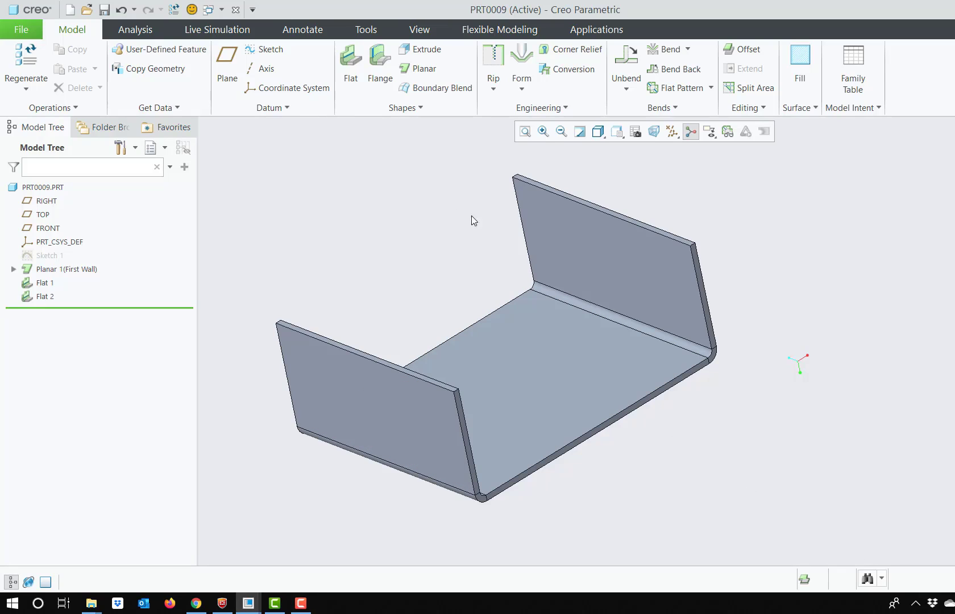
pyautogui.click(351, 77)
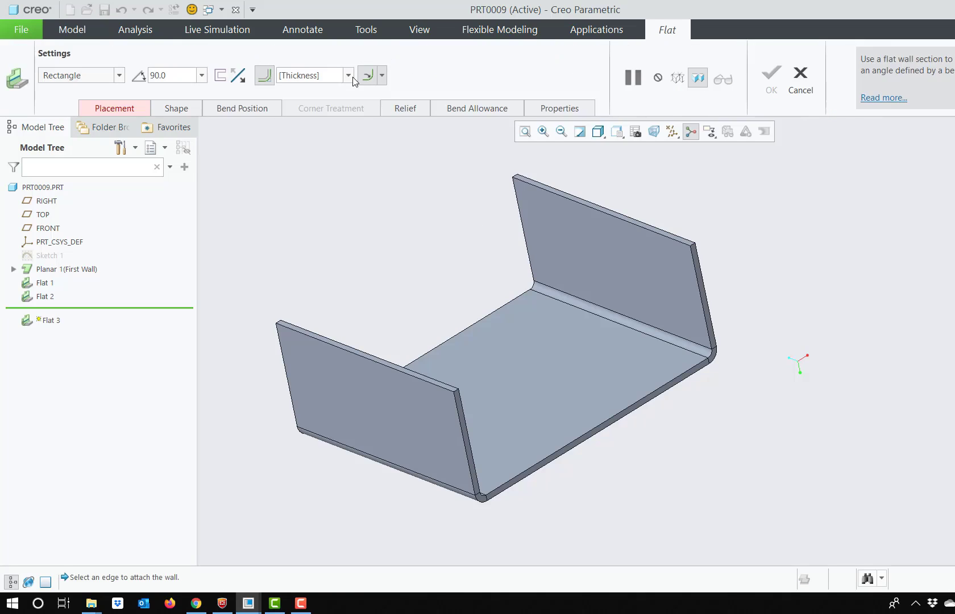
pyautogui.click(622, 419)
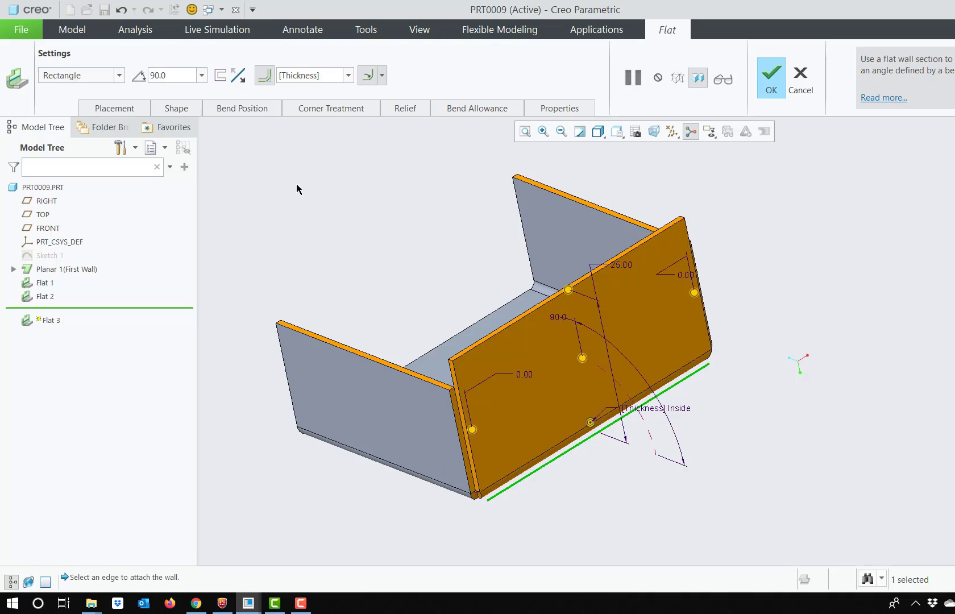
# Set the Corner 1 treatment of the new flat wall to Open
pyautogui.click(310, 109)
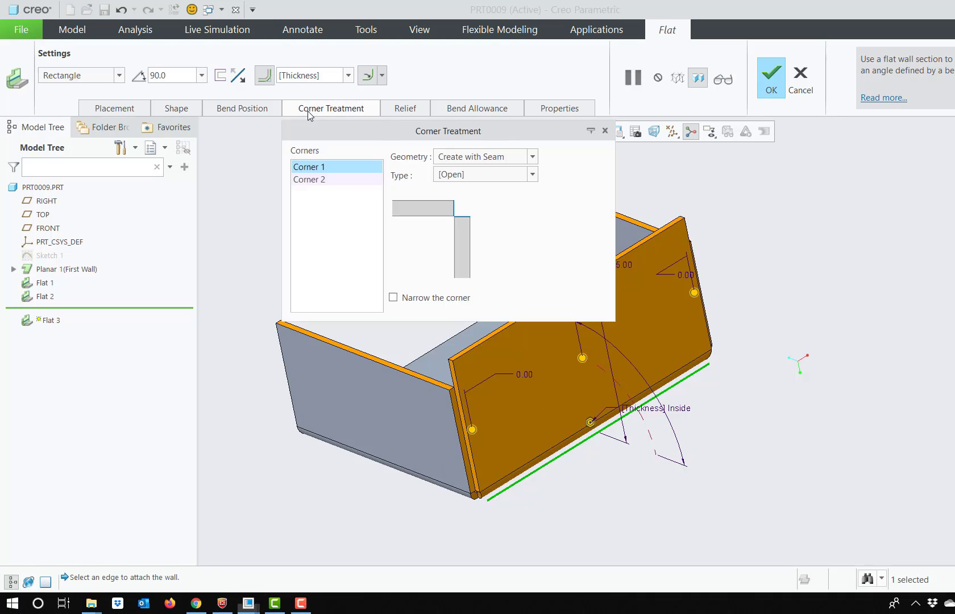
pyautogui.click(531, 161)
pyautogui.click(531, 169)
pyautogui.click(532, 174)
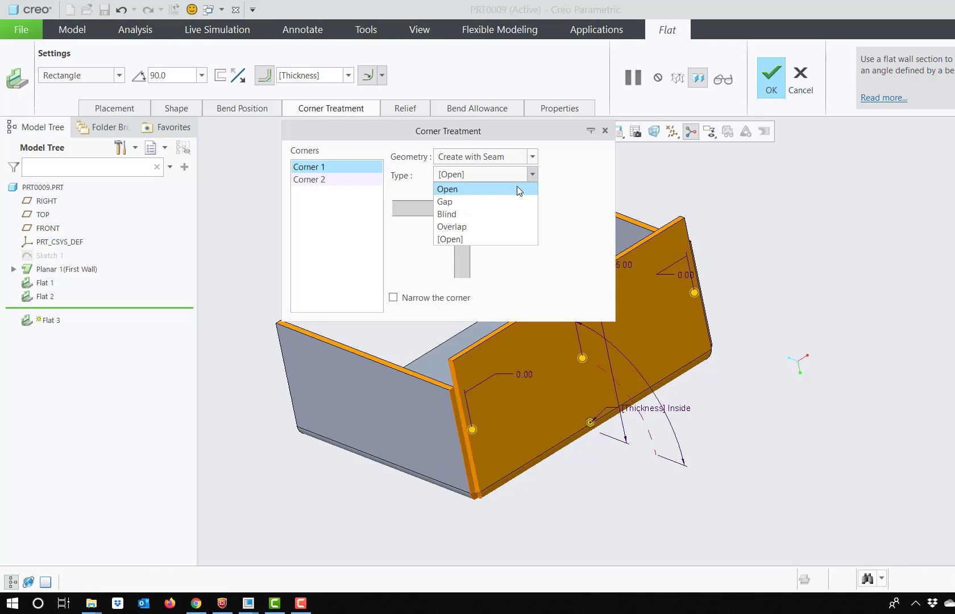
pyautogui.click(518, 190)
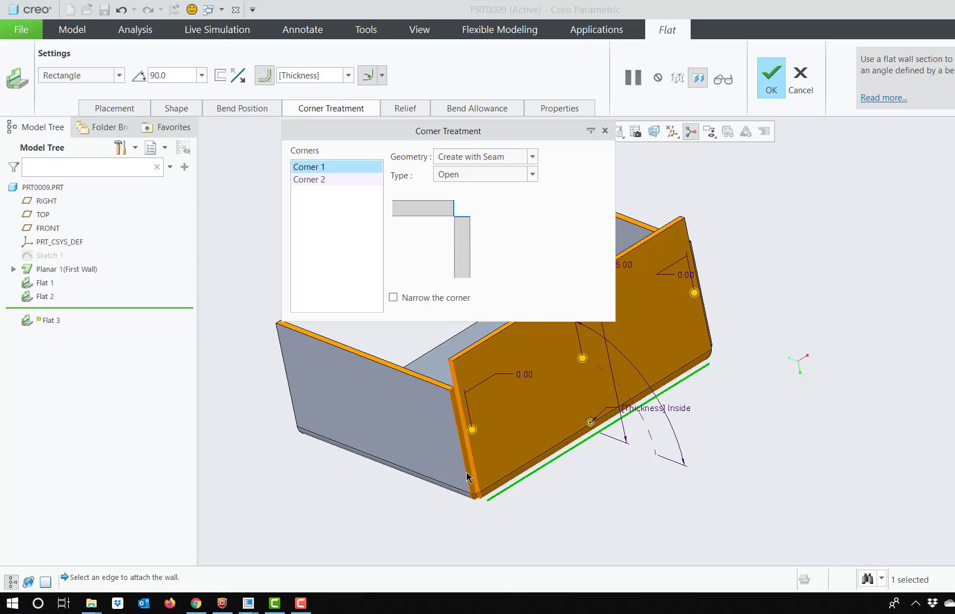
# Set the Corner 1 treatment to Gap with a gap of 2.0 * Thickness
pyautogui.scroll(3, 463, 485)
pyautogui.click(533, 175)
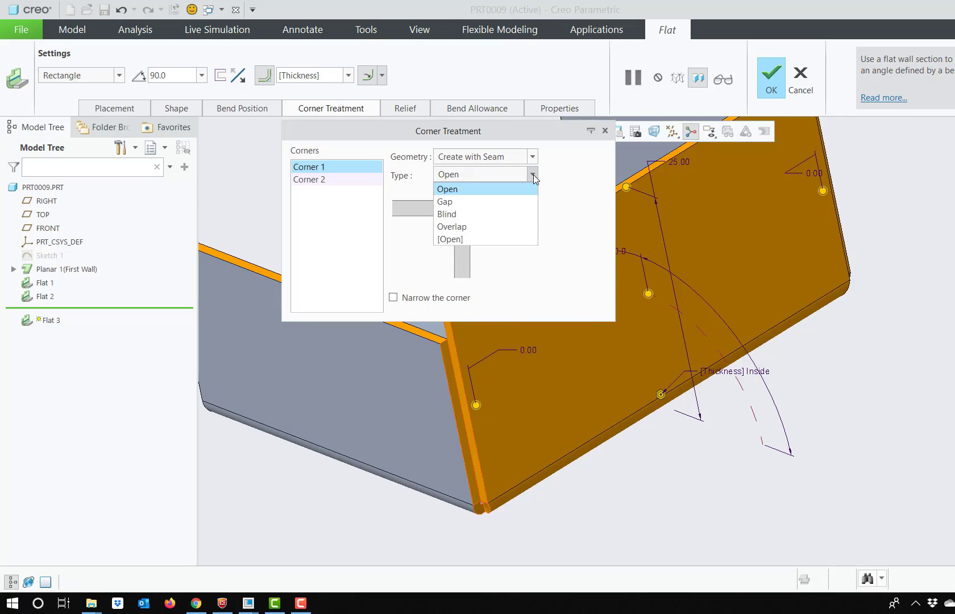
pyautogui.click(533, 175)
pyautogui.click(532, 174)
pyautogui.click(520, 200)
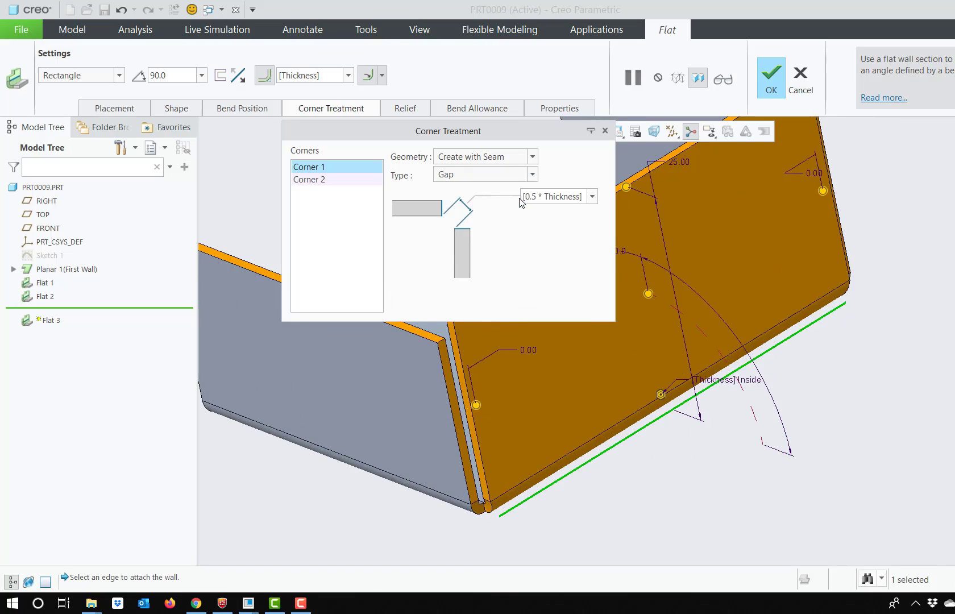
pyautogui.click(593, 196)
pyautogui.click(578, 237)
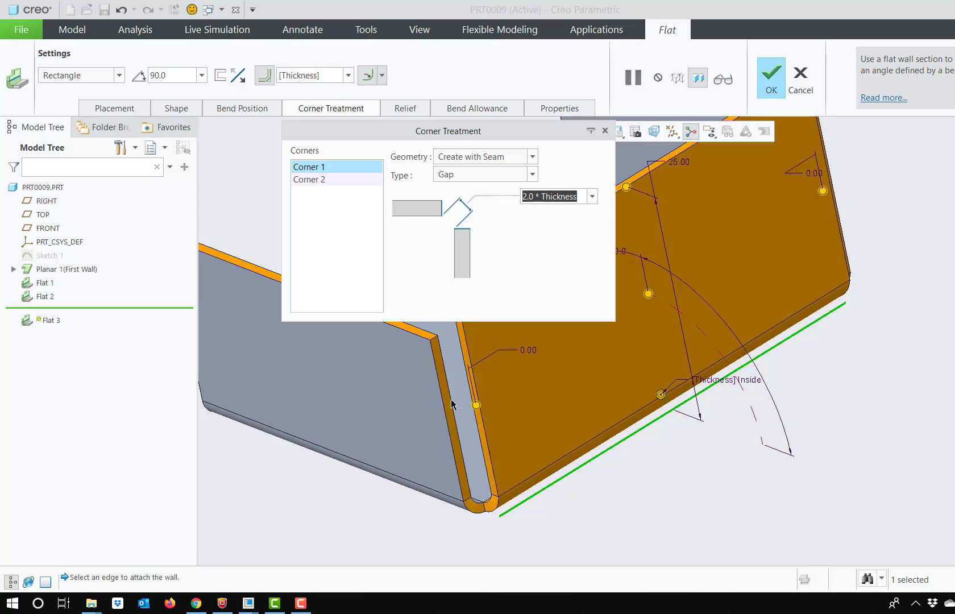
# Set the Corner 1 treatment to Blind and try Thickness and 0.5 * Thickness for its first offset
pyautogui.click(533, 176)
pyautogui.click(518, 213)
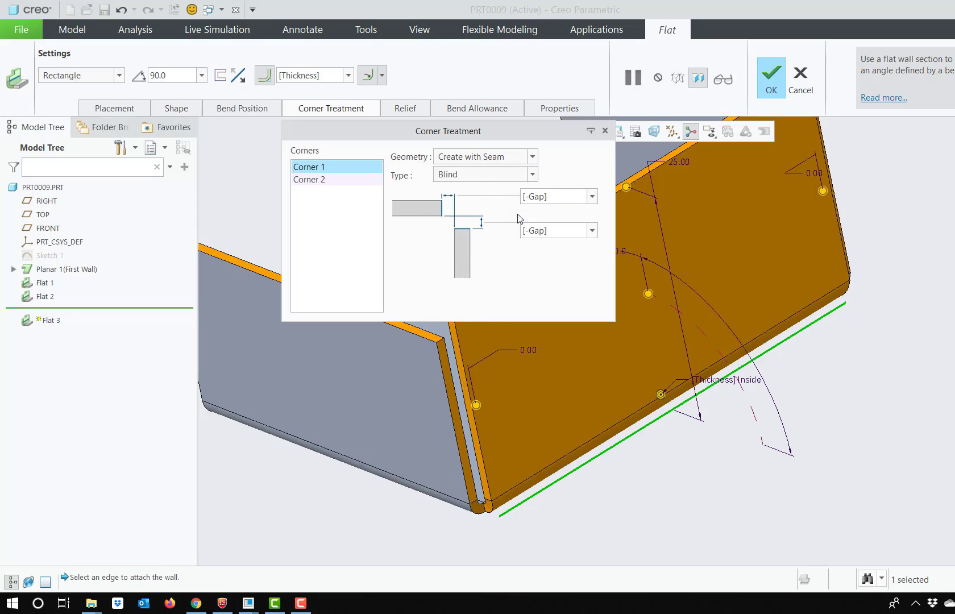
pyautogui.click(591, 197)
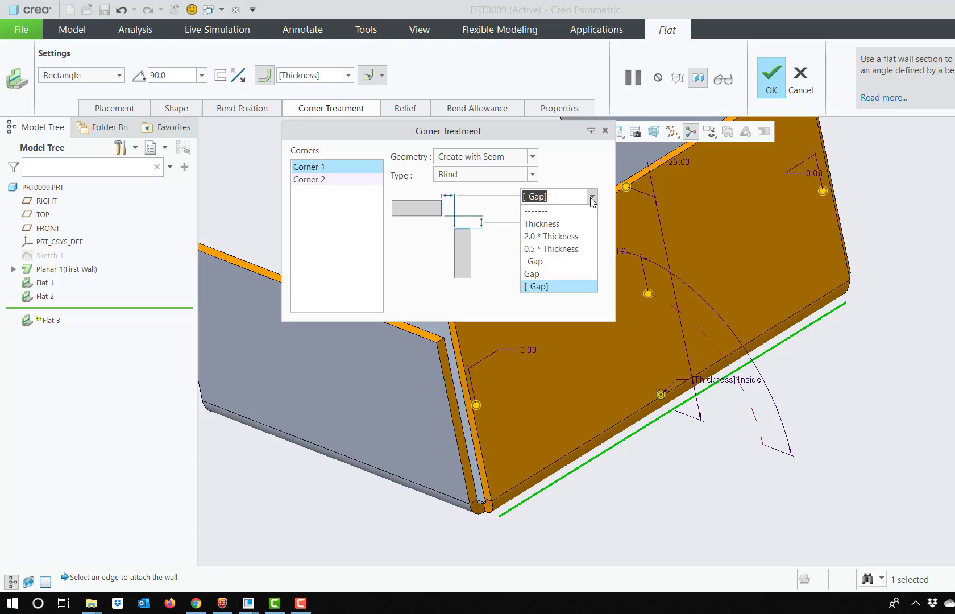
pyautogui.click(572, 221)
pyautogui.click(591, 196)
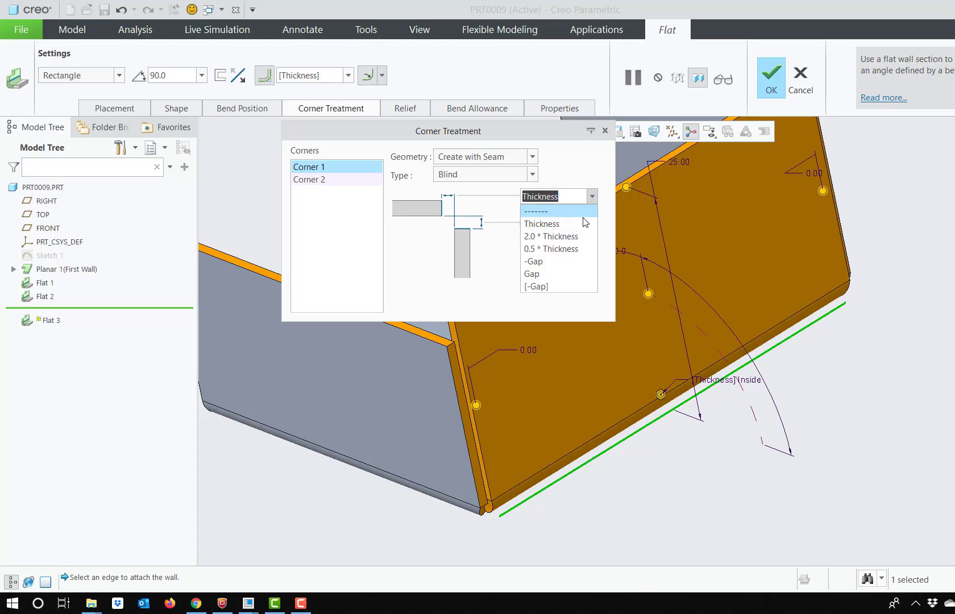
pyautogui.click(571, 247)
# Set the Corner 1 treatment to Overlap and flip which wall overlaps so the new wall covers the adjoining wall's end
pyautogui.click(523, 178)
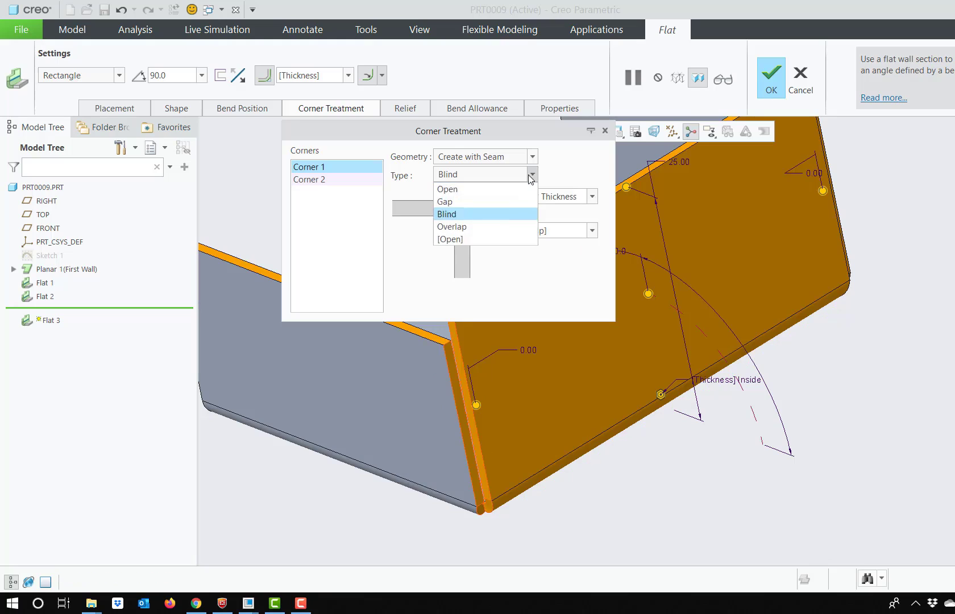
pyautogui.click(502, 227)
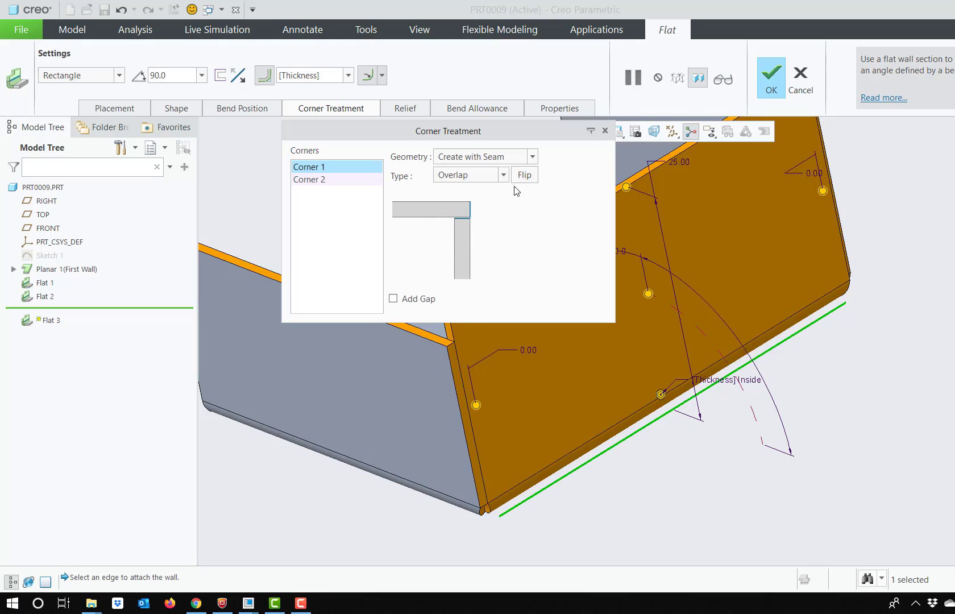
pyautogui.click(526, 176)
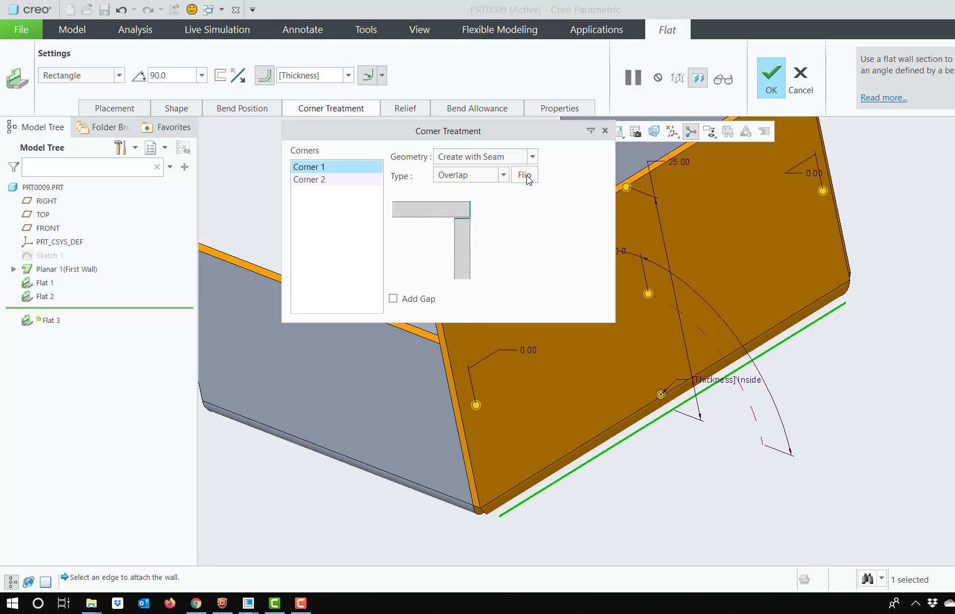
pyautogui.click(526, 176)
pyautogui.click(526, 177)
# Set the new wall's bend relief type to Rectangular and change it to Obround
pyautogui.click(403, 109)
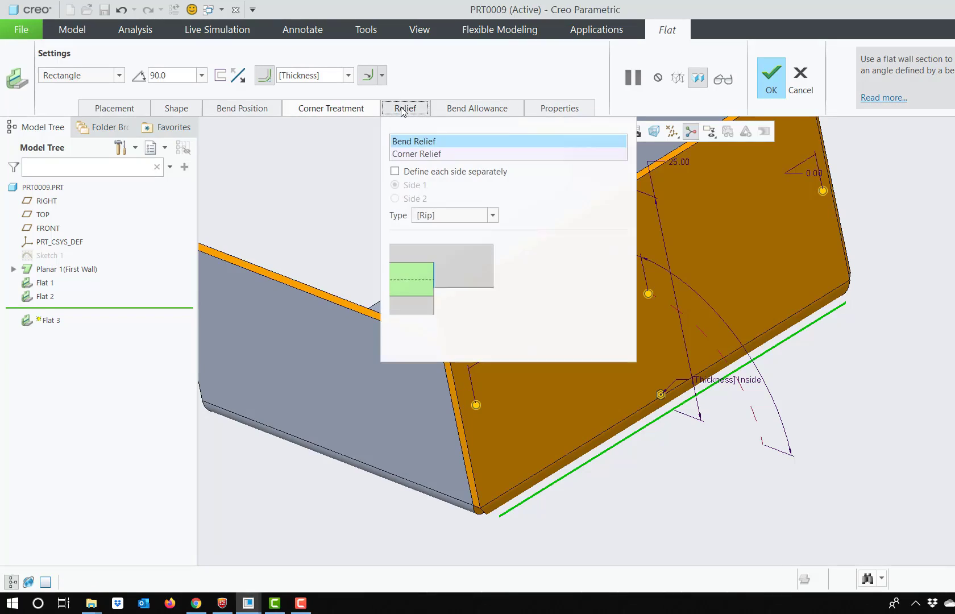
pyautogui.click(492, 216)
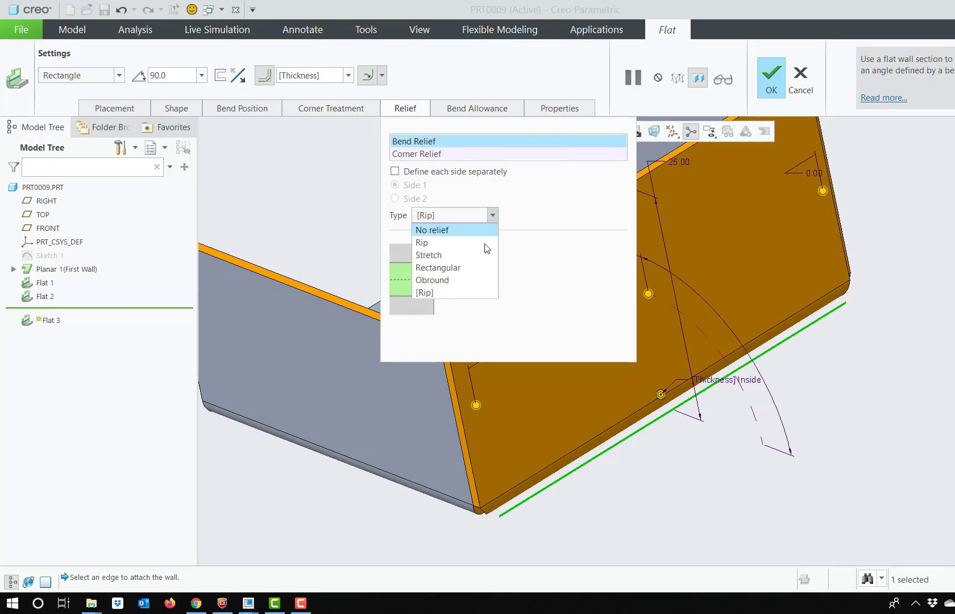
pyautogui.click(453, 275)
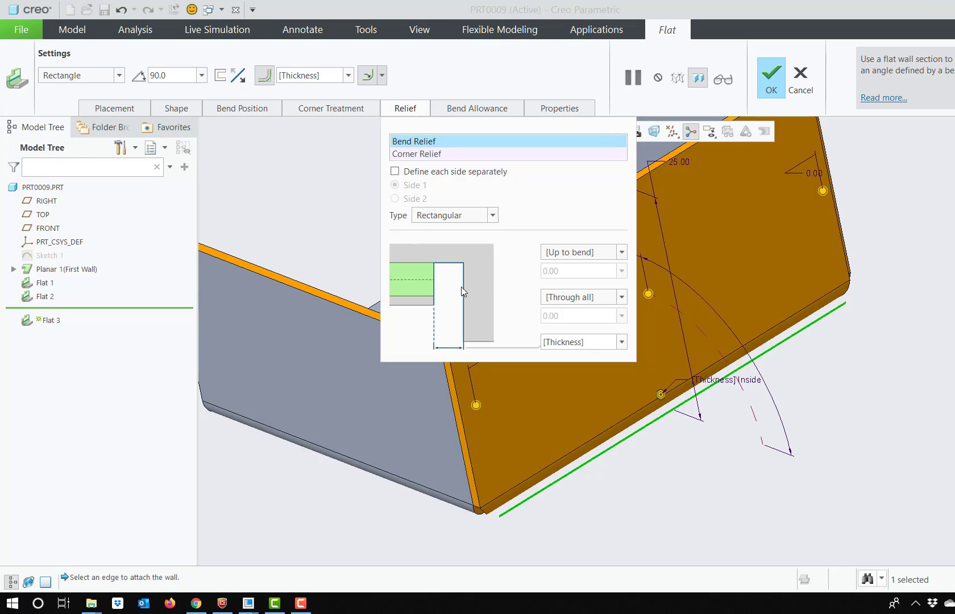
pyautogui.click(493, 215)
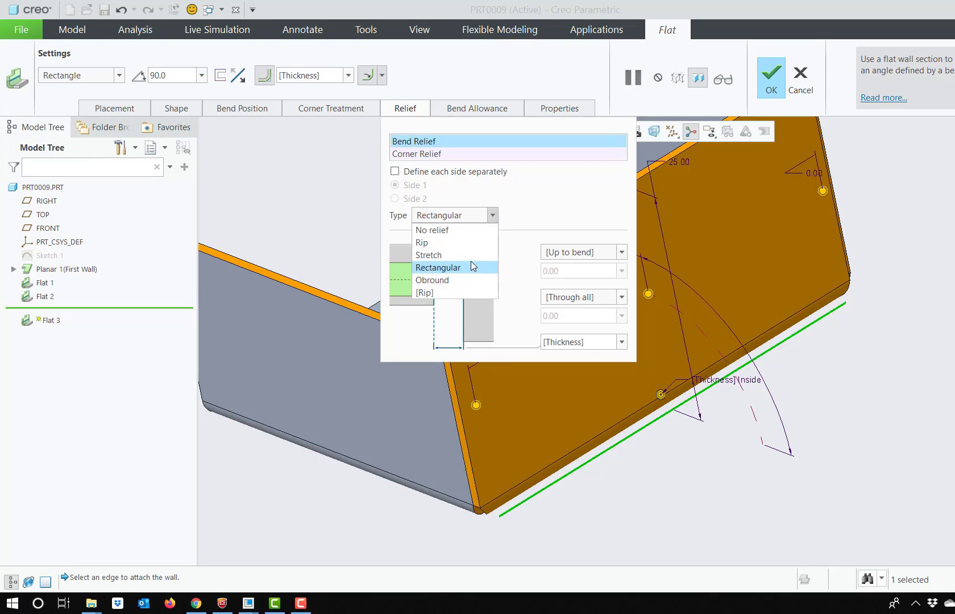
pyautogui.click(464, 279)
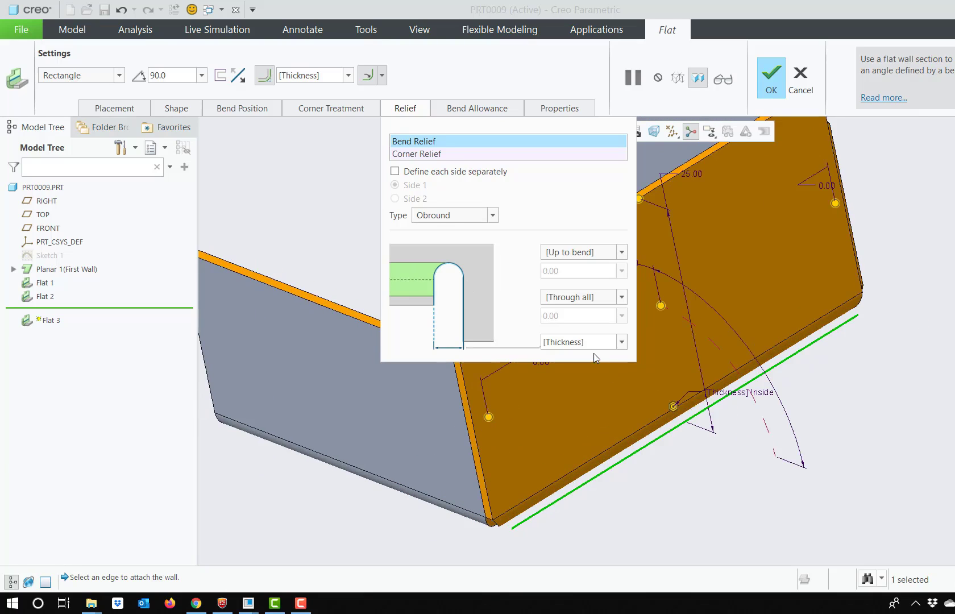
# Define a Circular corner relief on origin with a diameter of 2.0 * Thickness and complete the flat wall
pyautogui.click(472, 154)
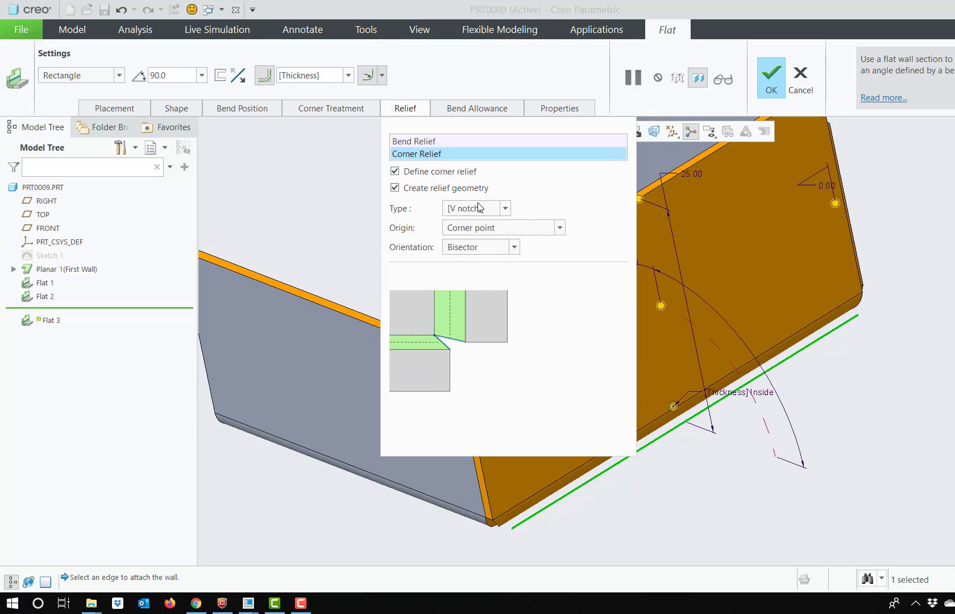
pyautogui.click(528, 228)
pyautogui.click(533, 229)
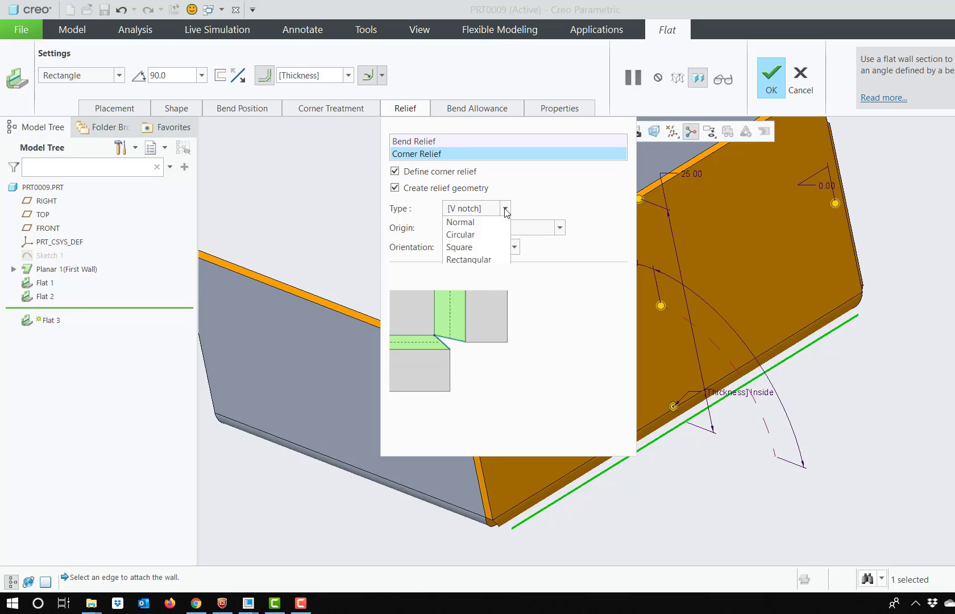
pyautogui.click(503, 208)
pyautogui.click(488, 268)
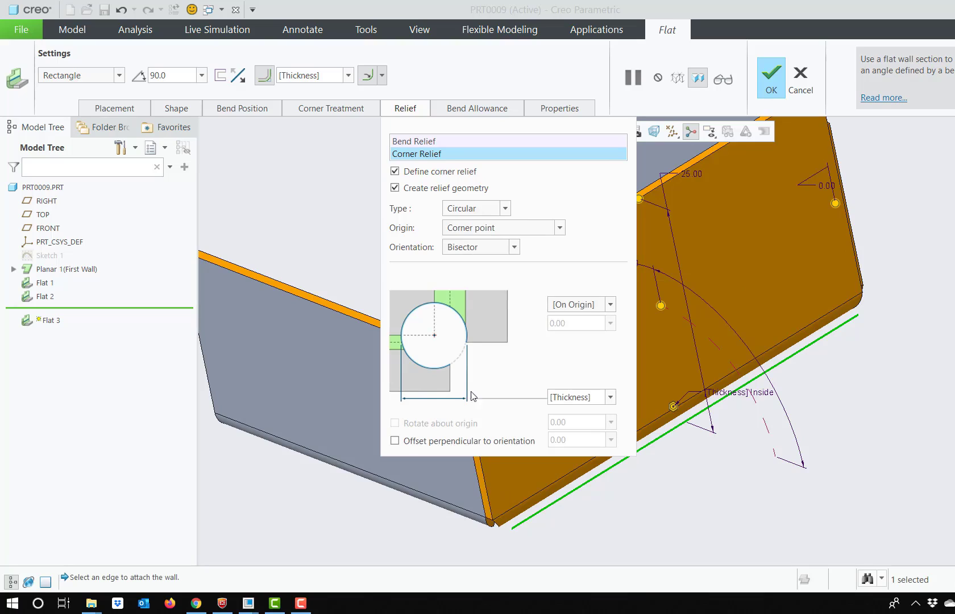
pyautogui.click(611, 305)
pyautogui.click(610, 305)
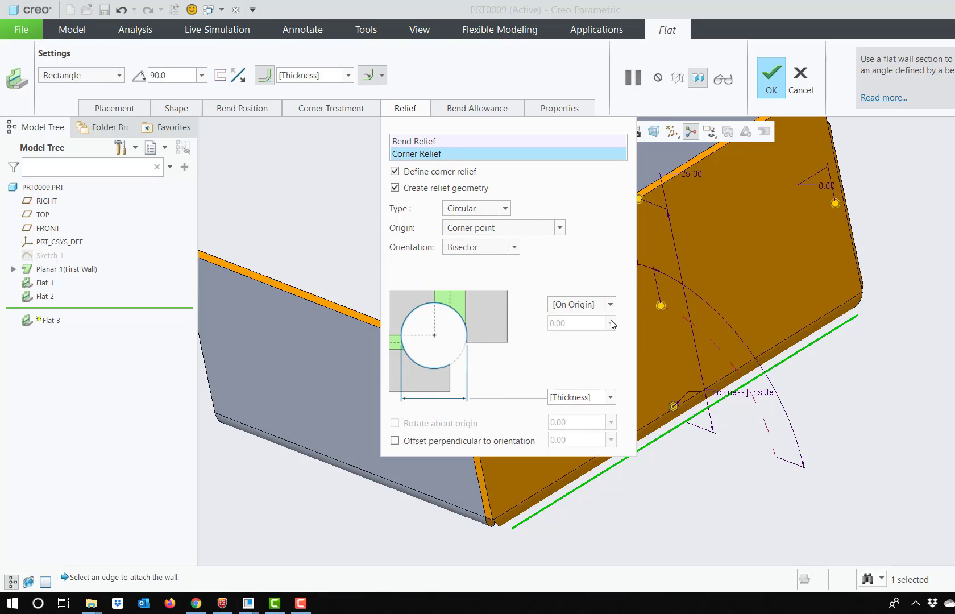
pyautogui.click(611, 397)
pyautogui.click(598, 436)
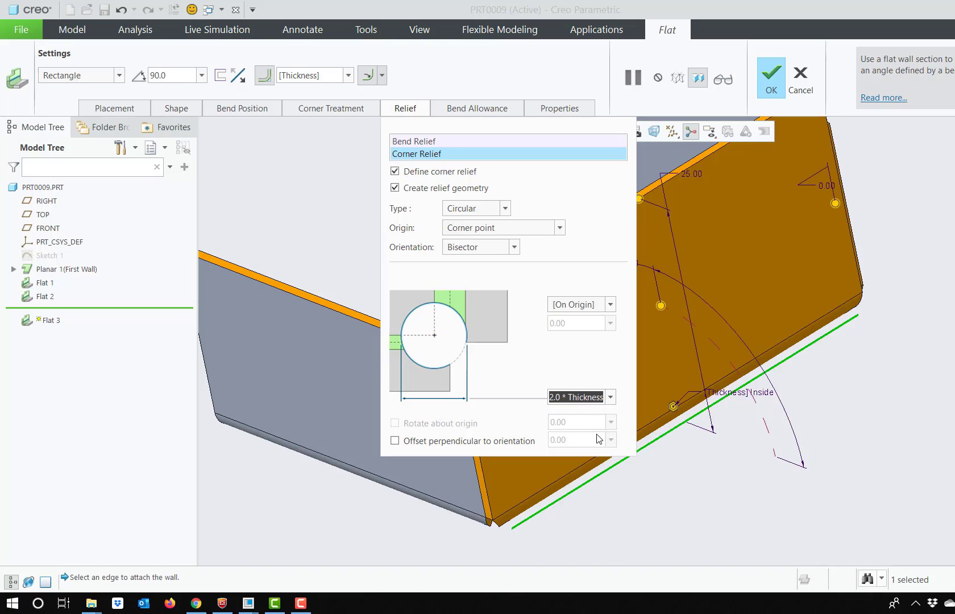
pyautogui.click(764, 82)
# Examine the circular corner relief and the overlapping corner between the new flat wall and its neighbouring wall
pyautogui.moveTo(539, 420); pyautogui.dragTo(480, 341, button='middle')
pyautogui.scroll(5, 529, 304)
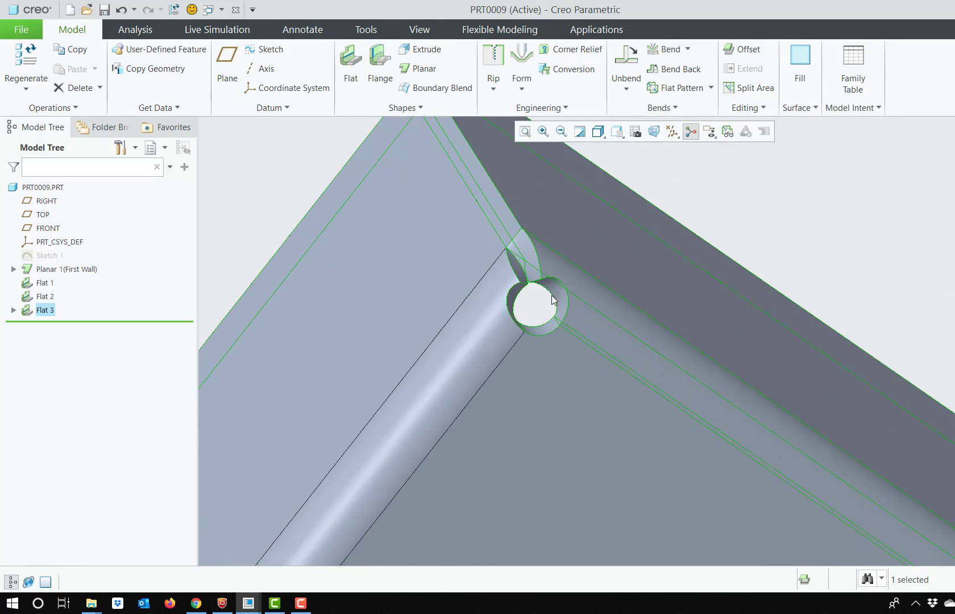
pyautogui.scroll(-5, 538, 310)
pyautogui.moveTo(537, 315)
pyautogui.mouseDown(button='middle')
pyautogui.moveTo(551, 334)
pyautogui.moveTo(528, 286)
pyautogui.moveTo(535, 332)
pyautogui.mouseUp(button='middle')
pyautogui.scroll(-3, 537, 314)
pyautogui.moveTo(524, 279); pyautogui.dragTo(532, 302, button='middle')
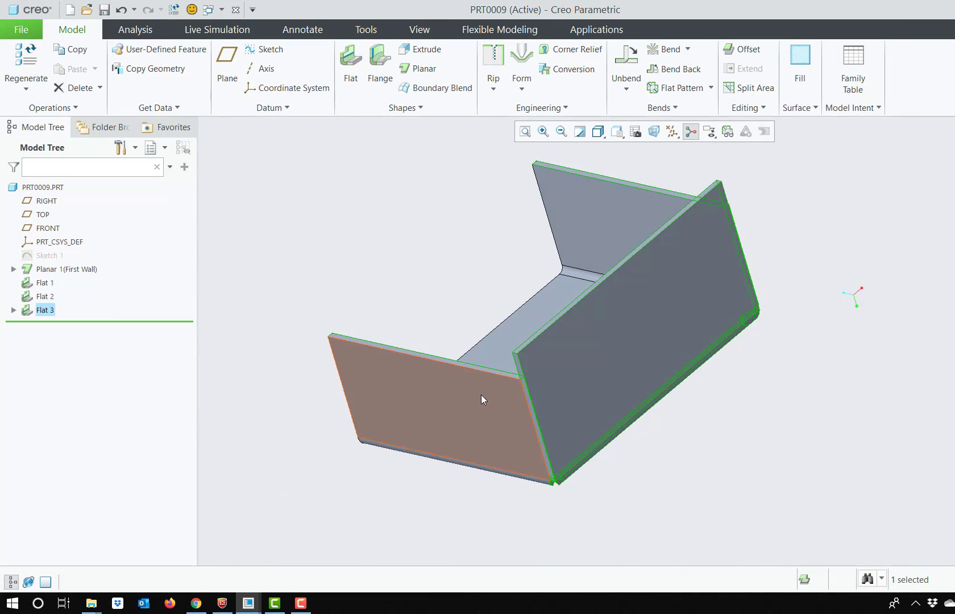
pyautogui.click(467, 403)
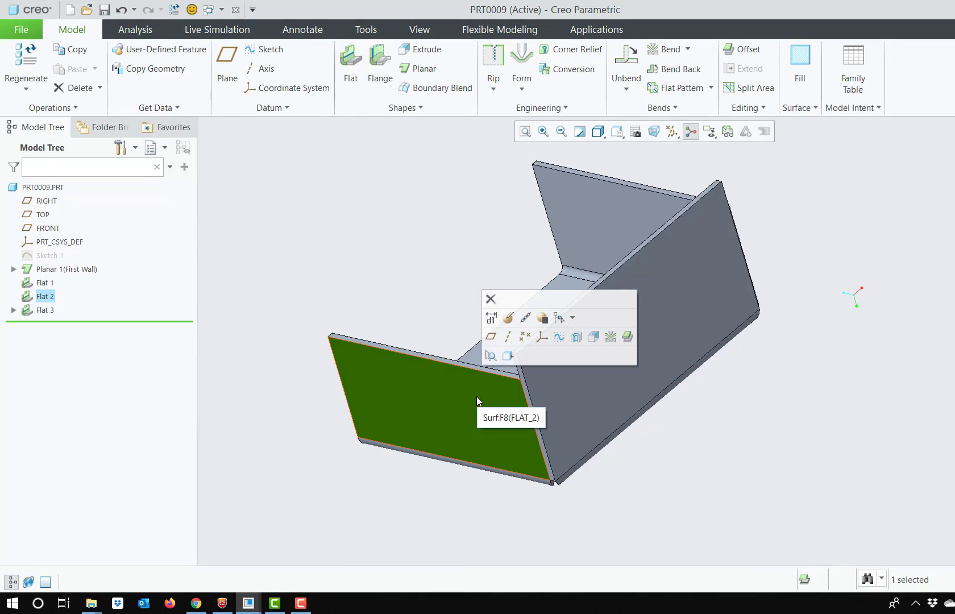
pyautogui.click(511, 272)
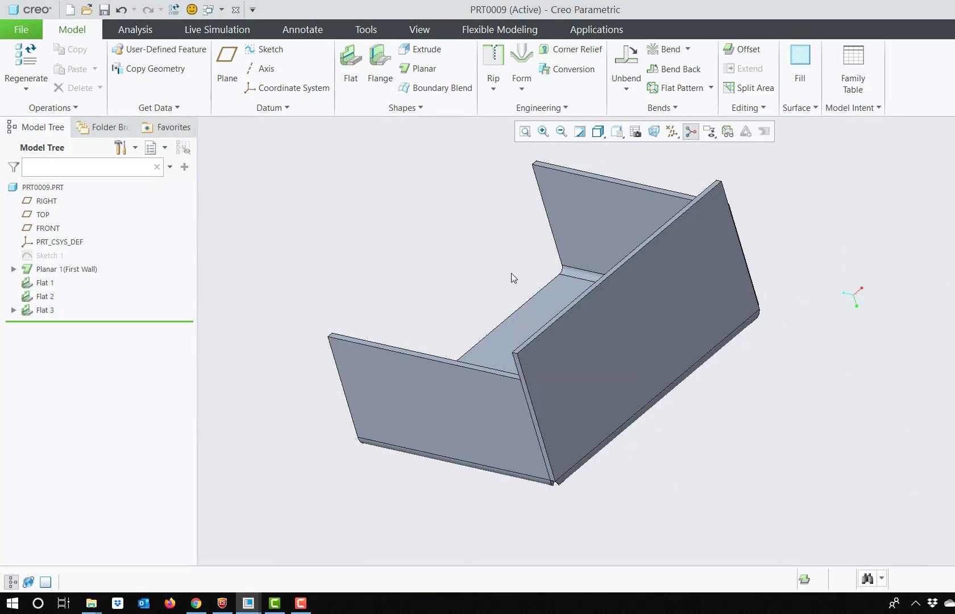
pyautogui.scroll(2, 510, 272)
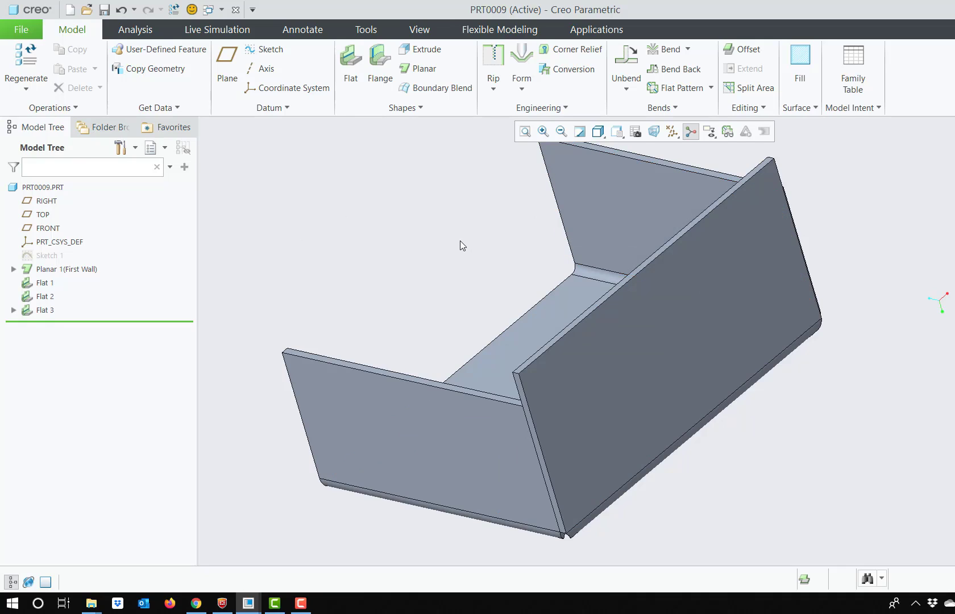
pyautogui.scroll(1, 507, 235)
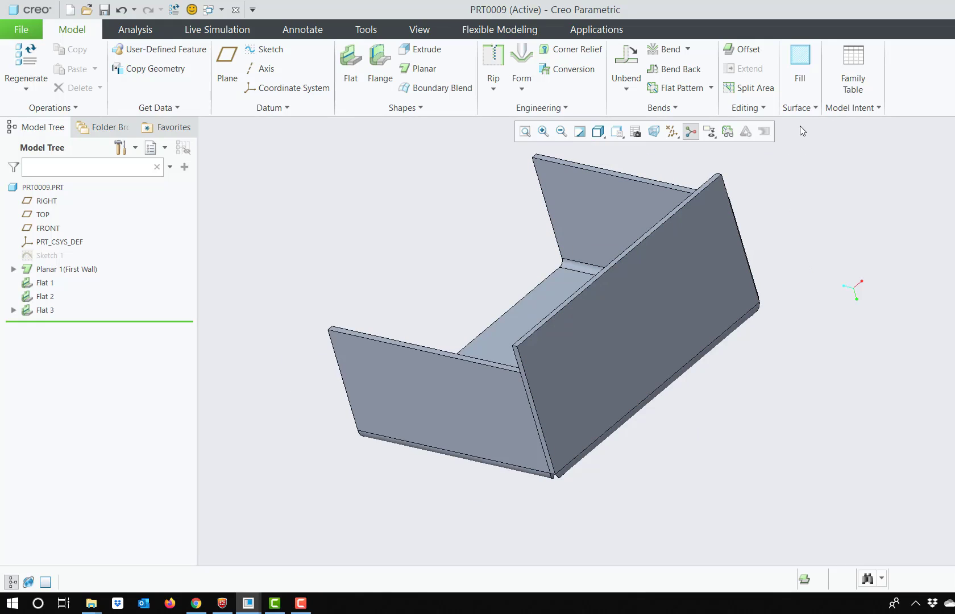
# Start the Merge Walls command and review its references, options and properties settings
pyautogui.click(755, 109)
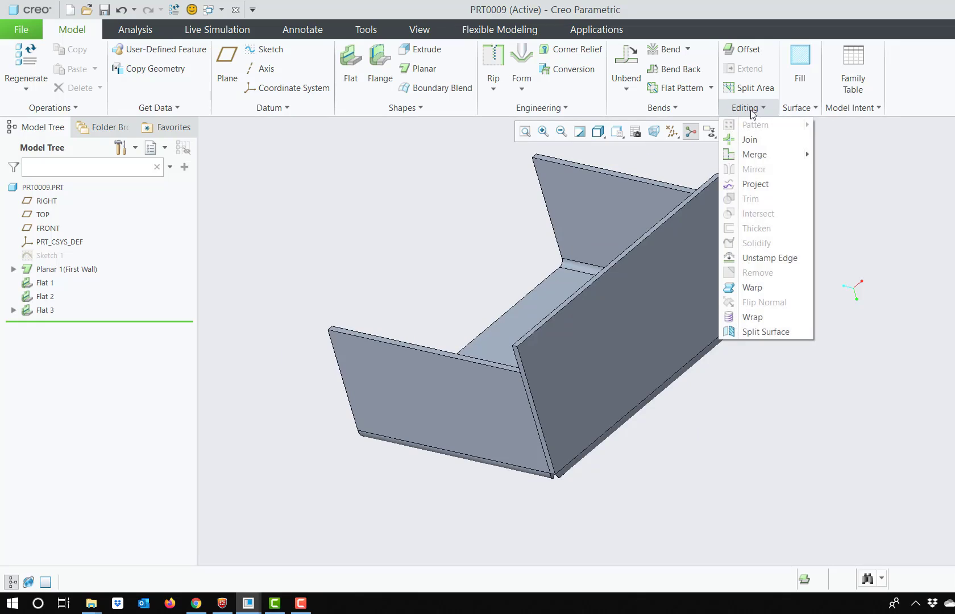
pyautogui.moveTo(764, 156)
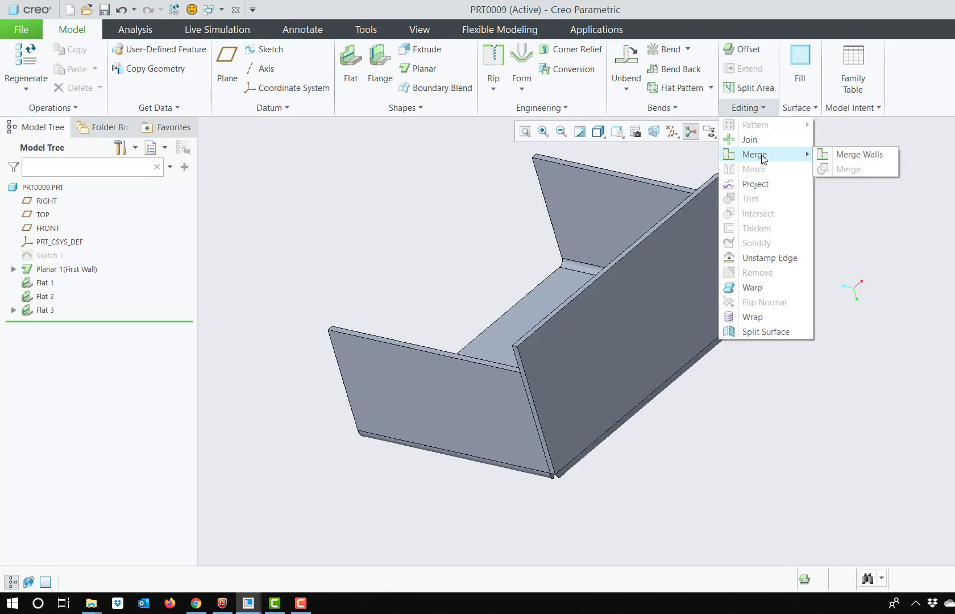
pyautogui.click(861, 159)
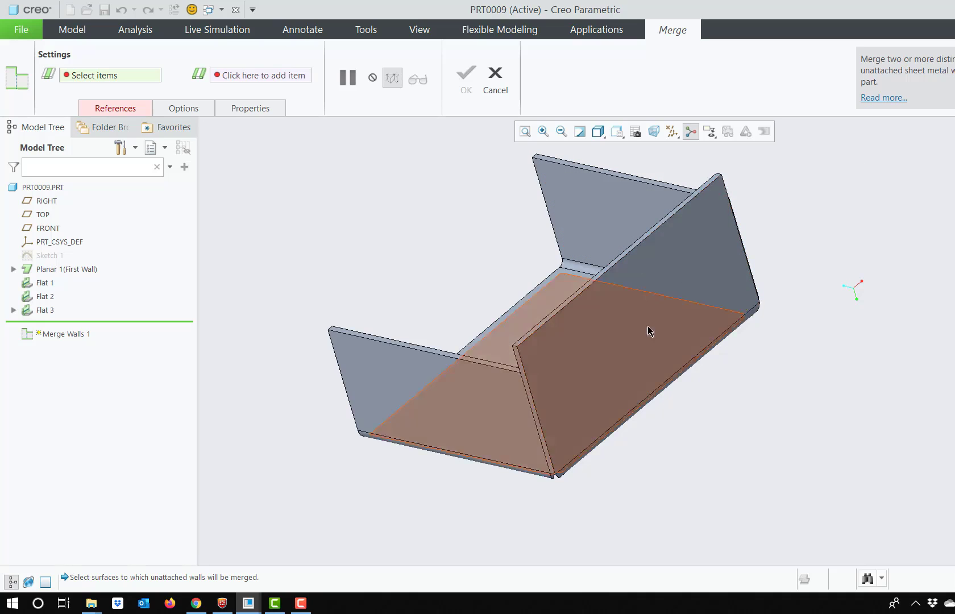
pyautogui.click(132, 108)
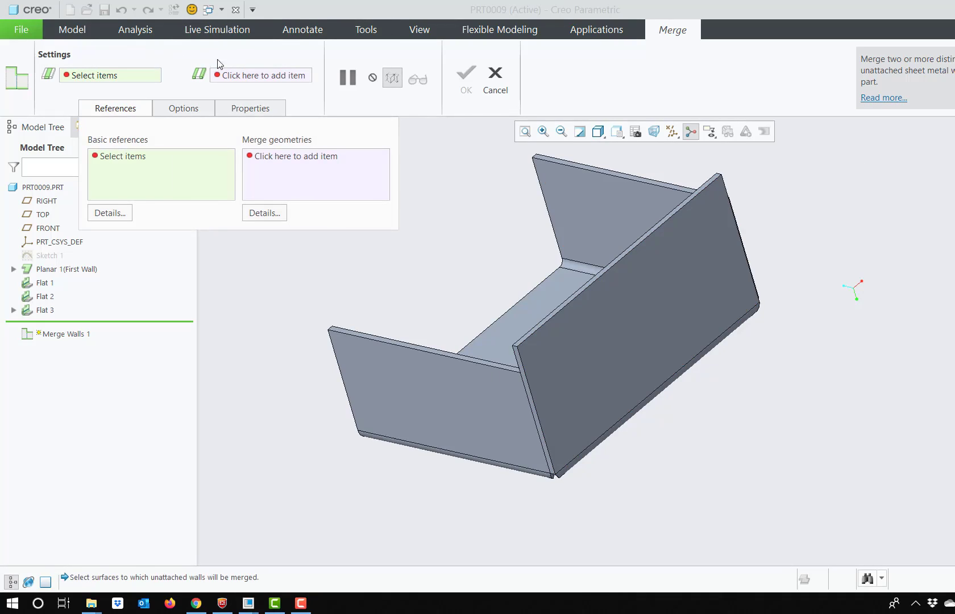
pyautogui.click(182, 110)
pyautogui.click(246, 109)
pyautogui.click(181, 108)
pyautogui.click(115, 108)
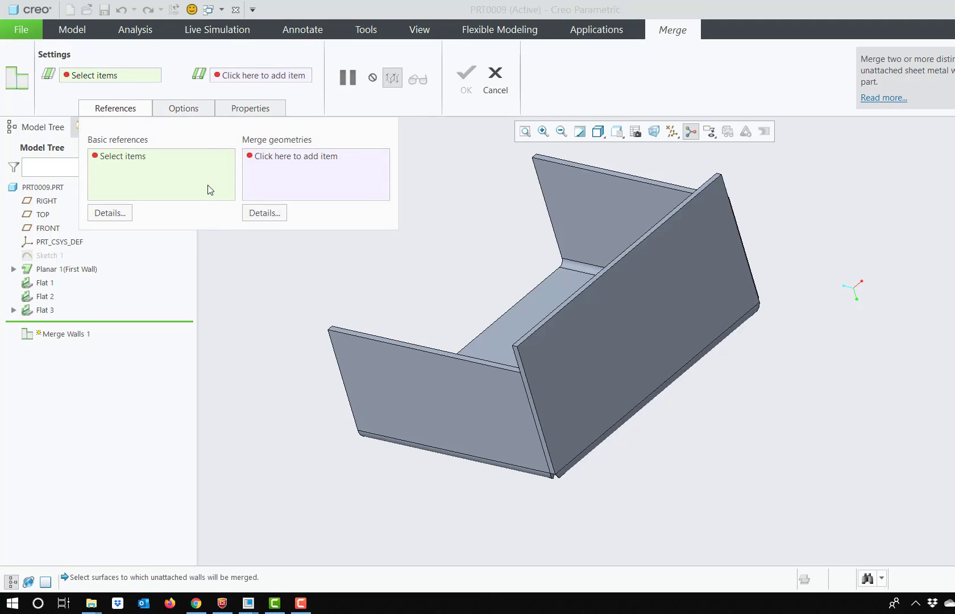